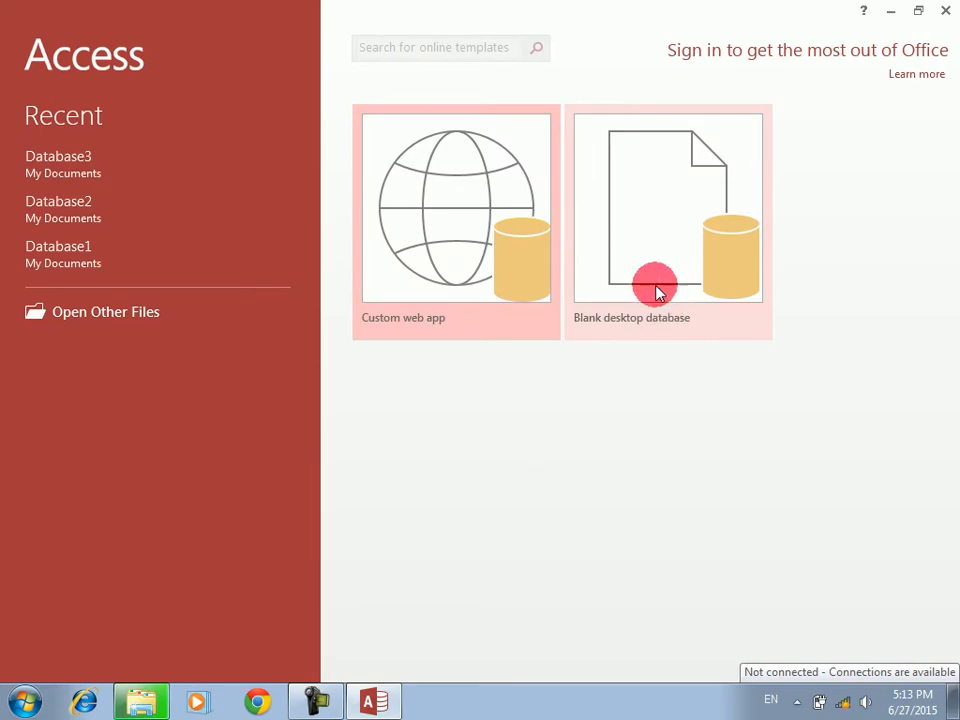
- Create a blank desktop database and close its default empty table
click(653, 278)
key(Return)
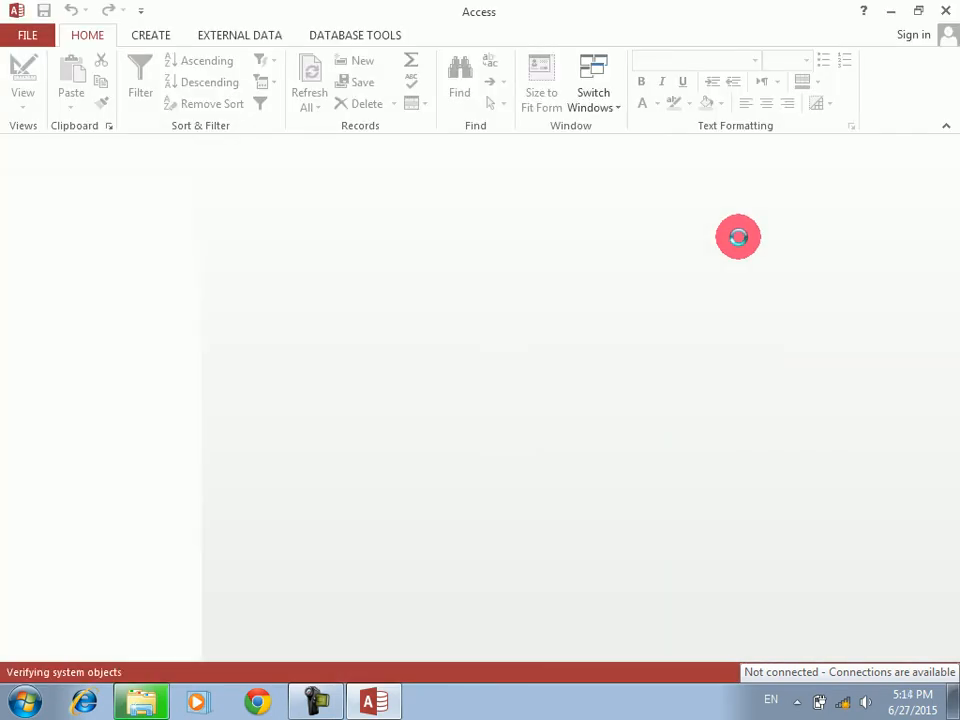
key(ctrl+w)
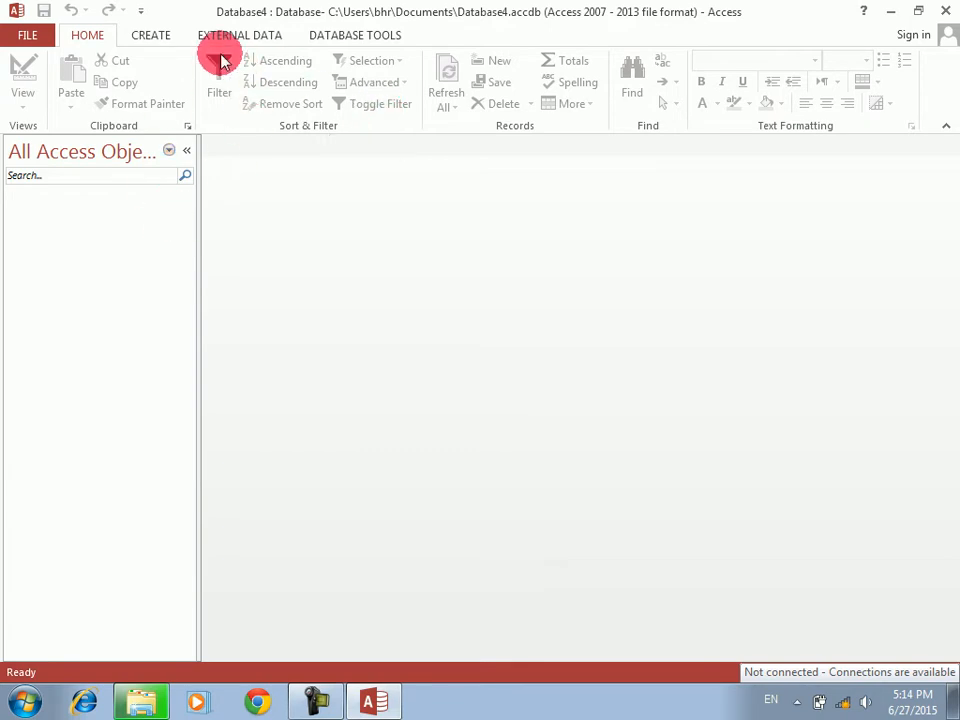
- Start a new table in design view and add an empno field with the AutoNumber data type
click(147, 46)
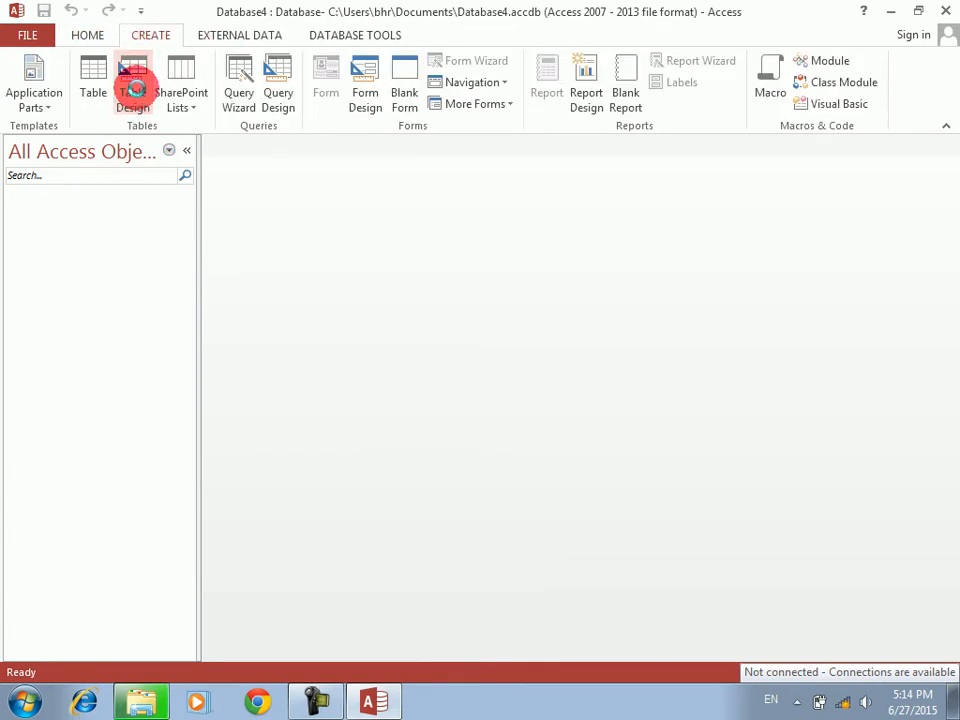
click(133, 90)
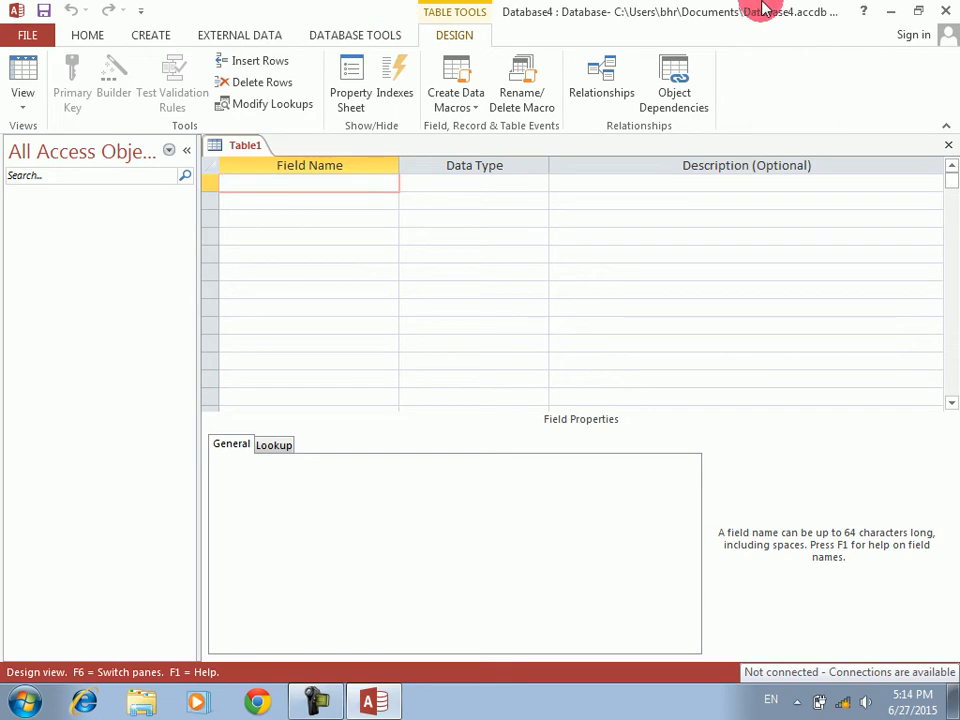
text(en)
key(BackSpace)
text(mpno)
key(Tab)
text(a)
key(Tab)
key(Tab)
- Add the fields ename and job to the table design, both with the Short Text data type
text(ename)
key(Tab)
key(Tab)
key(Tab)
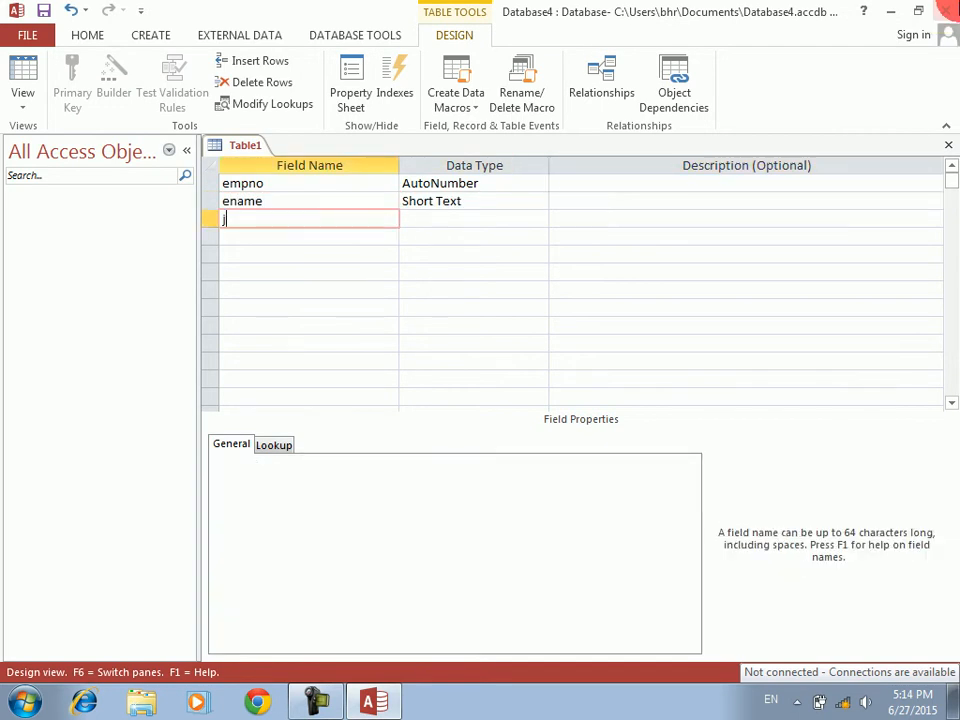
text(job)
key(Tab)
key(Tab)
key(Tab)
- Add a salary field with the Number data type to the table design
text(salary)
key(Tab)
text(n)
key(Tab)
key(Tab)
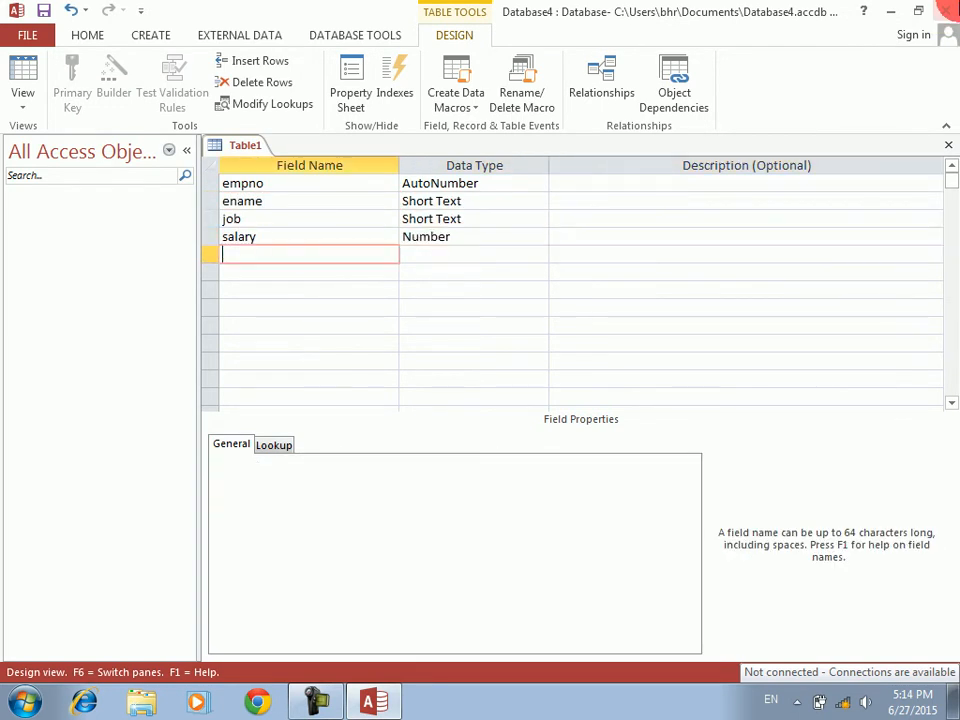
- Save the table as emp without defining a primary key
key(ctrl+s)
text(emp)
key(Return)
key(n)
- Show the emp table as a datasheet and enter the first employee's name with job manager and salary 4000
click(22, 62)
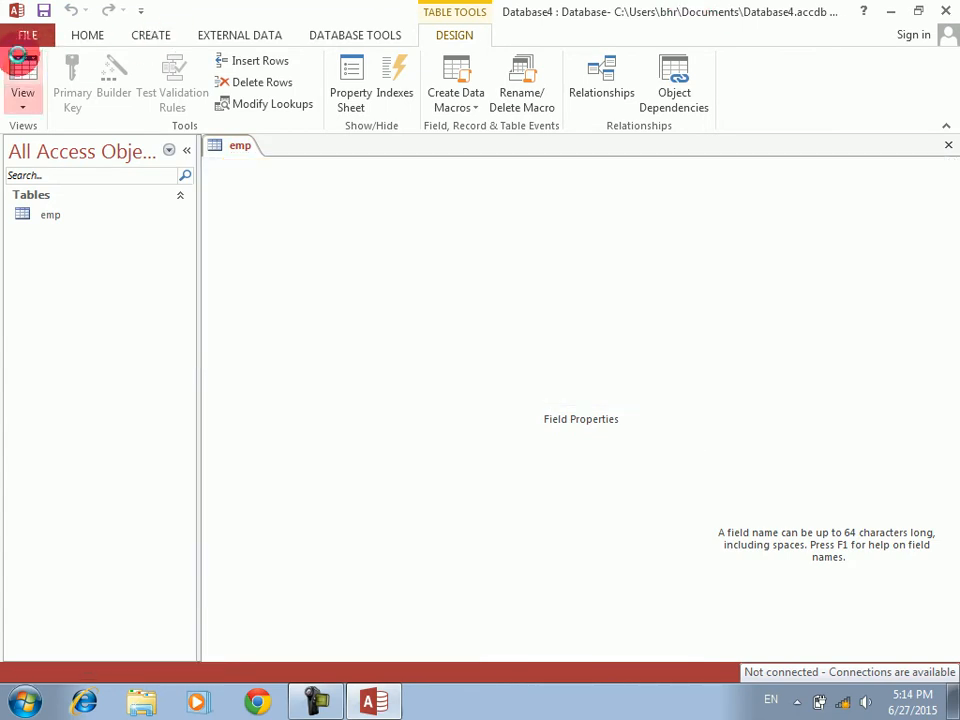
text(karim)
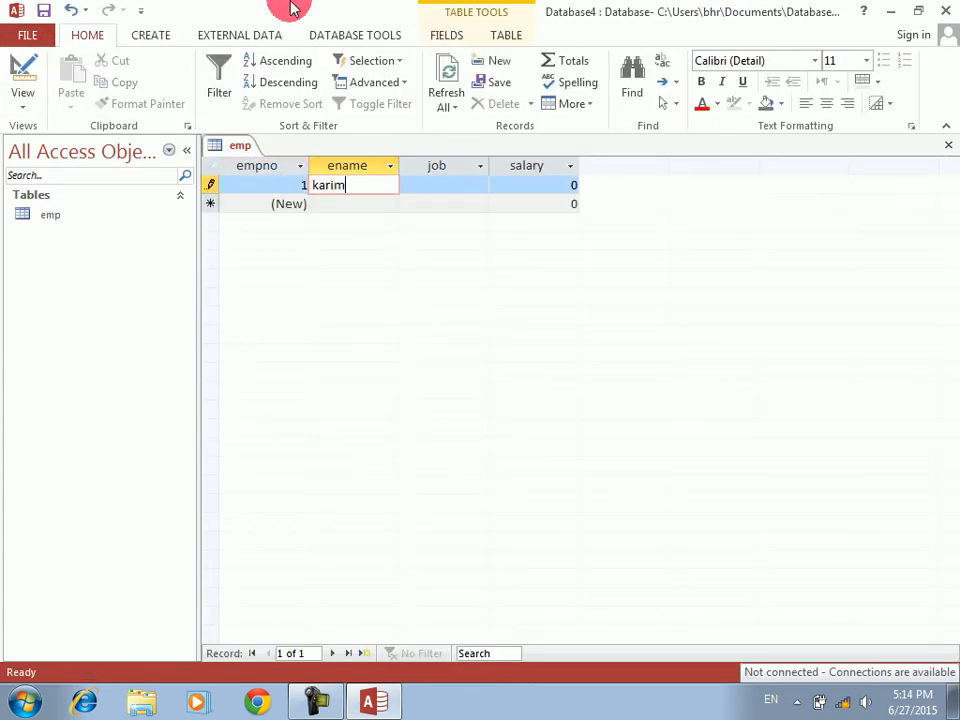
key(Tab)
text(manager)
key(Tab)
text(4000)
key(Tab)
key(Tab)
- Enter the second employee record with the employee's name, job director and salary 500
text(usman)
key(Tab)
text(director)
key(Tab)
text(500)
key(Tab)
key(Tab)
- Enter the third employee record with the employee's name, job adman and salary 5000
text(sohail)
key(Tab)
text(adman)
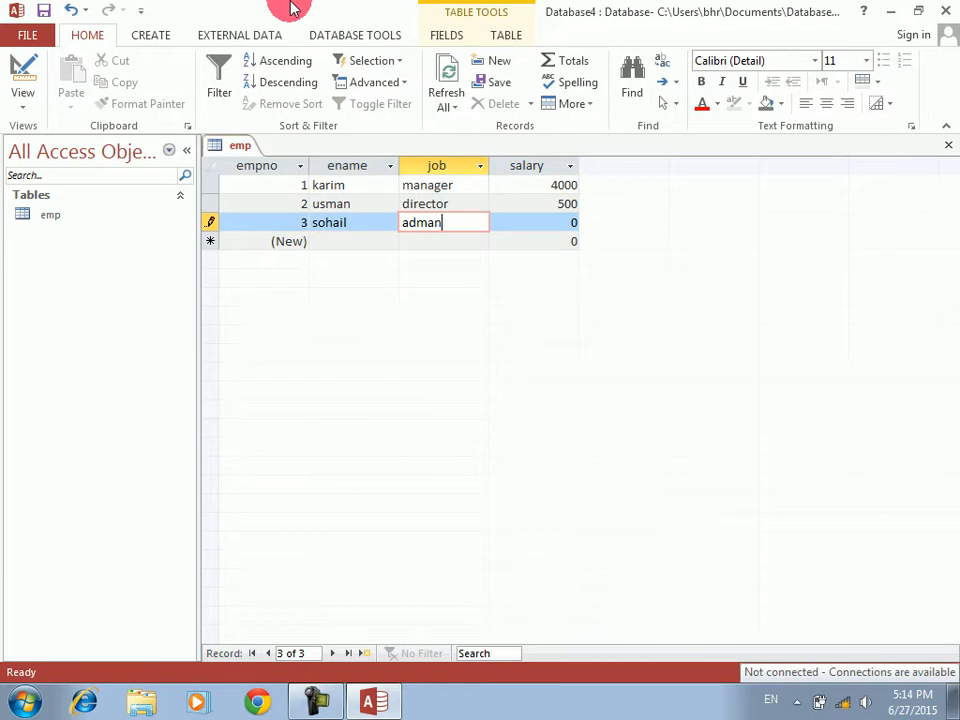
key(Tab)
text(5000)
key(Tab)
key(Tab)
- Enter the fourth employee record with the employee's name, job manager and salary 6000
text(jamal)
key(Tab)
text(manager)
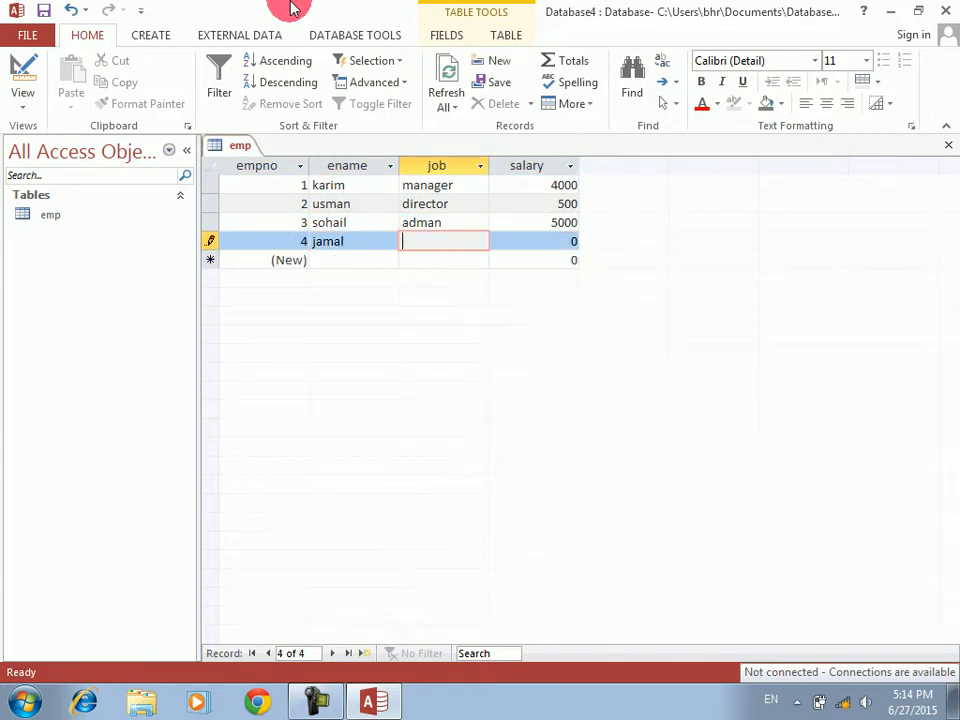
key(Tab)
text(6000)
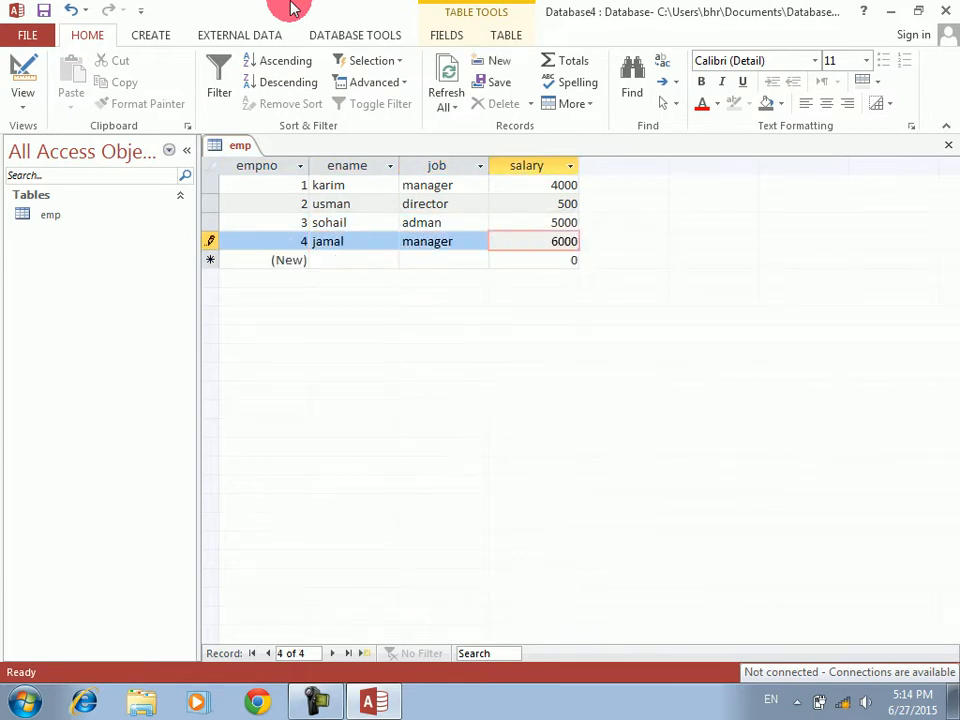
key(Tab)
key(Tab)
- Enter the fifth employee record with the employee's name, job director and salary 6500
text(wah)
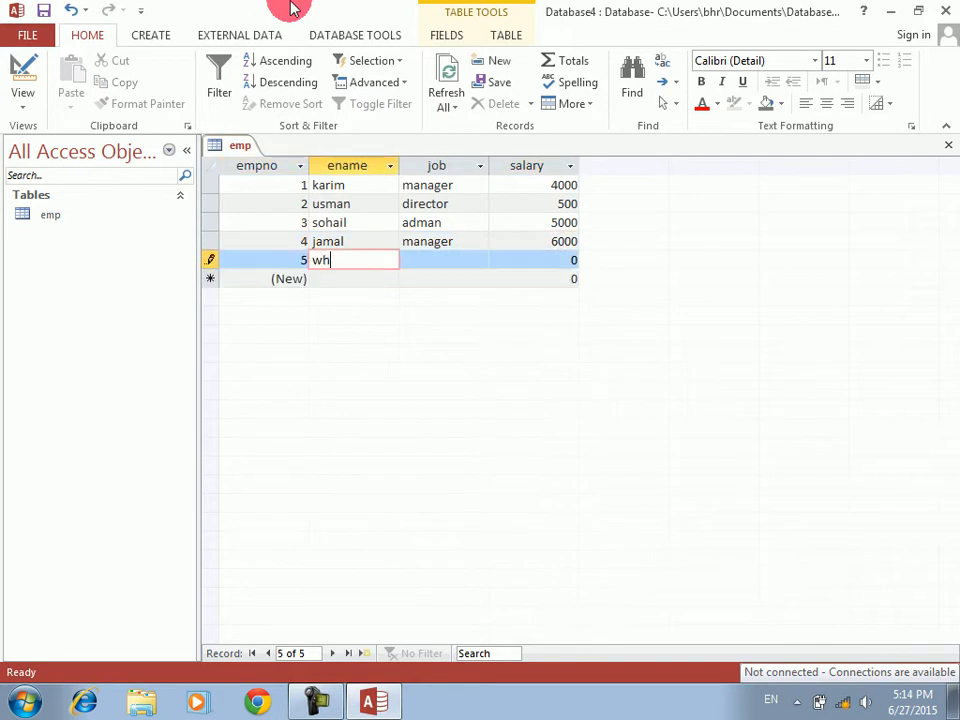
key(BackSpace)
text(aheed)
key(Tab)
text(director)
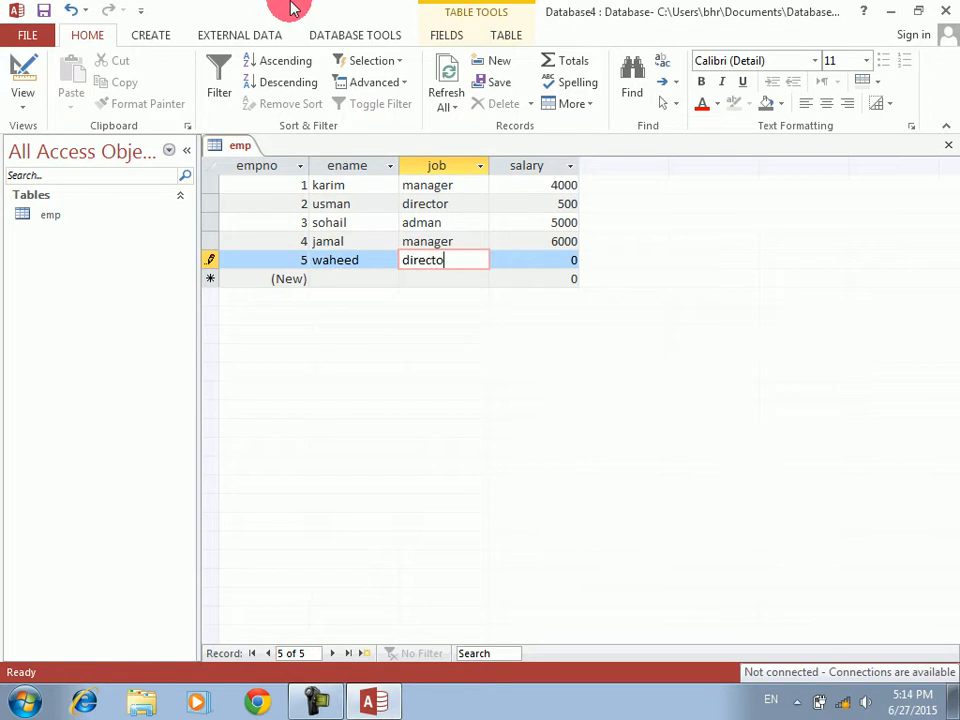
key(Tab)
text(6500)
key(Tab)
key(Tab)
- Enter the sixth employee record with the employee's name, job manager and salary 5000, correcting the job's spelling
text(jamal)
key(Tab)
text(manaeg)
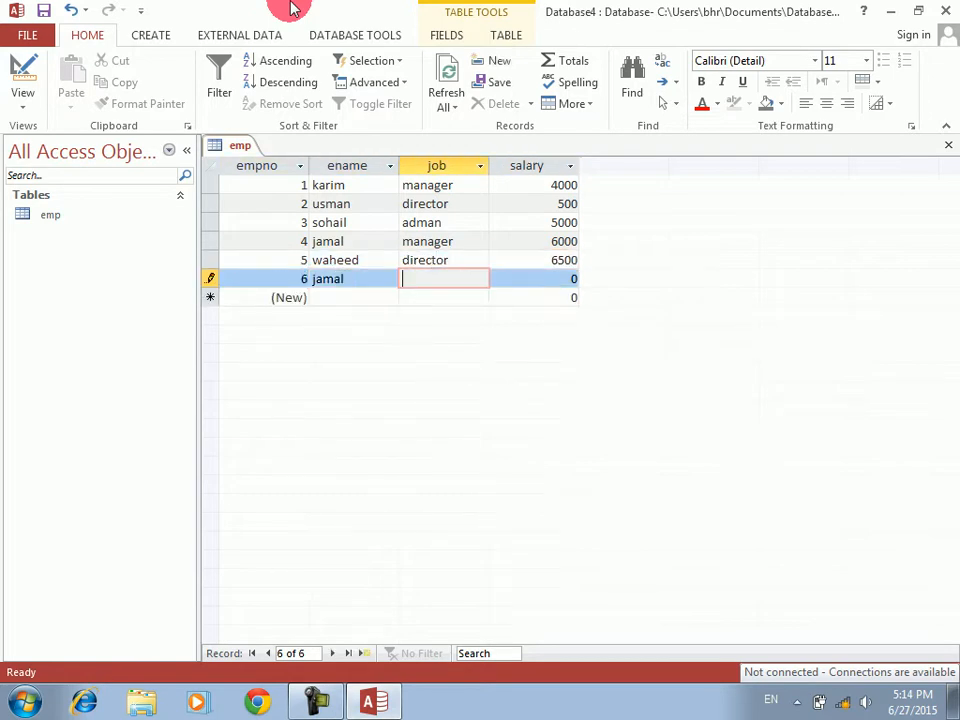
text(r)
key(Tab)
key(BackSpace)
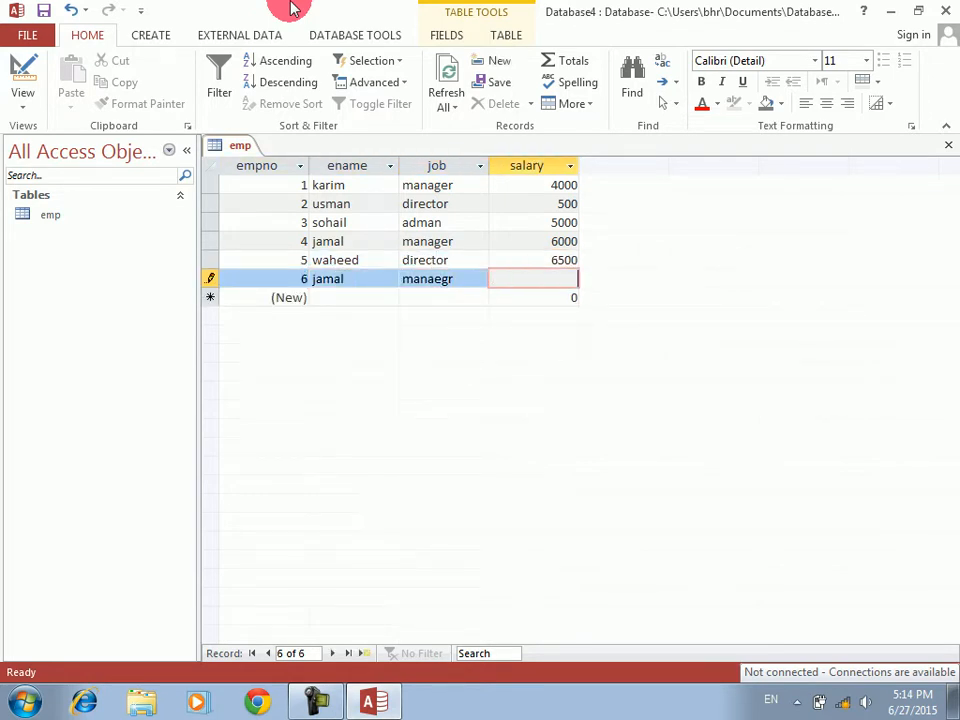
key(shift+Tab)
text(manager)
key(Tab)
text(5000)
key(Tab)
- Enter the seventh employee record with the employee's name, job doctor and salary 5000
text(bahar)
key(Tab)
text(ddoctor)
key(Tab)
text(5)
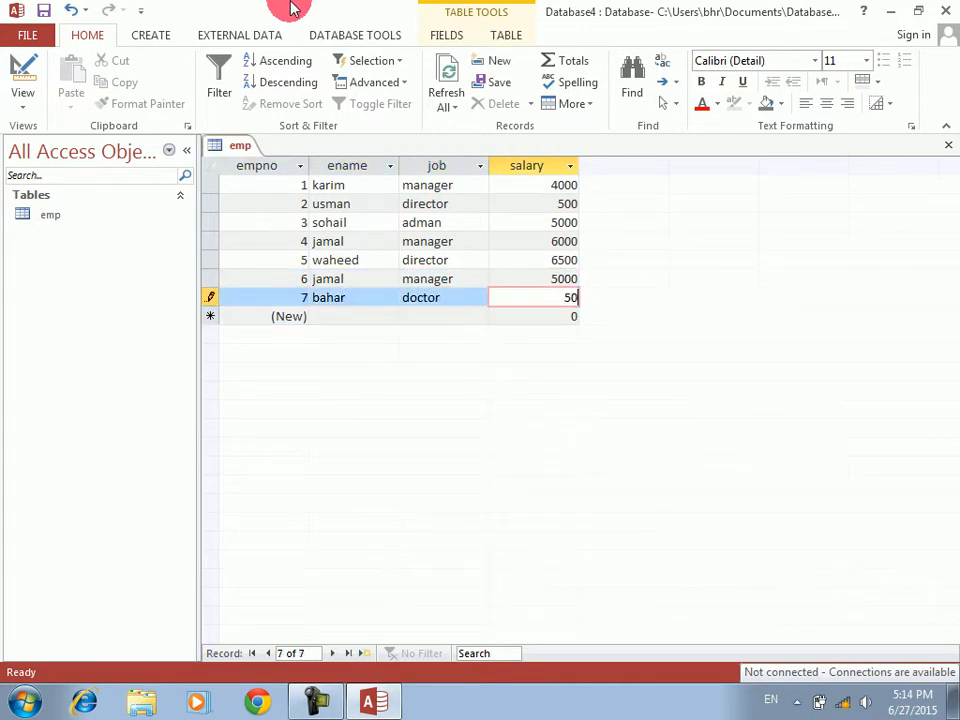
text(000)
key(Tab)
key(Tab)
- Enter the eighth employee record with the employee's name, job adman and salary 5000, and close the emp table
text(ryhan)
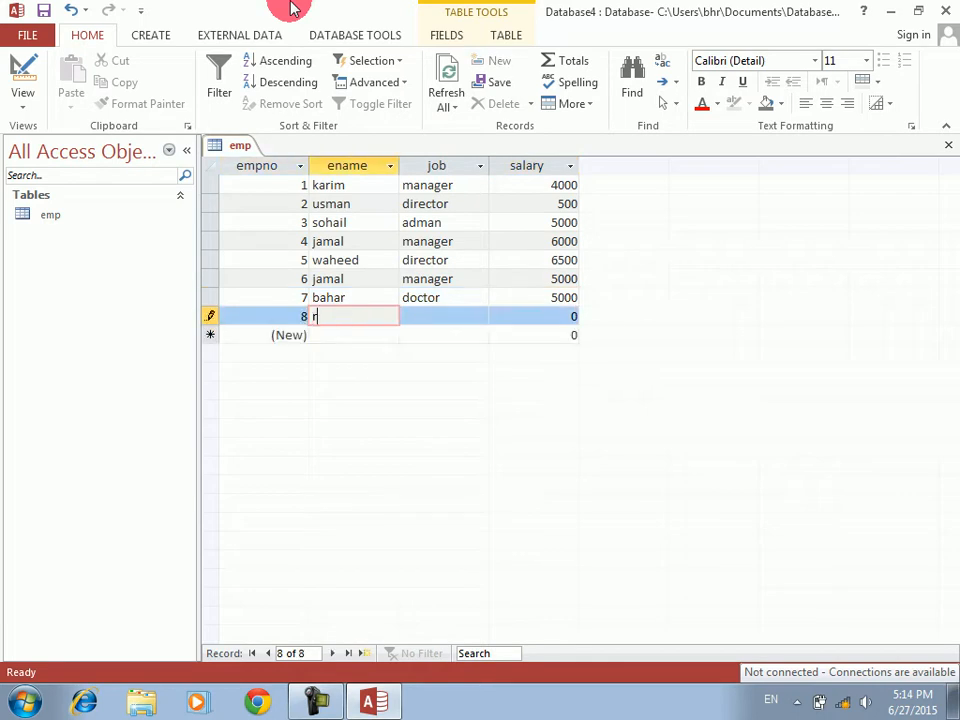
key(Tab)
text(adman)
key(Tab)
text(5000)
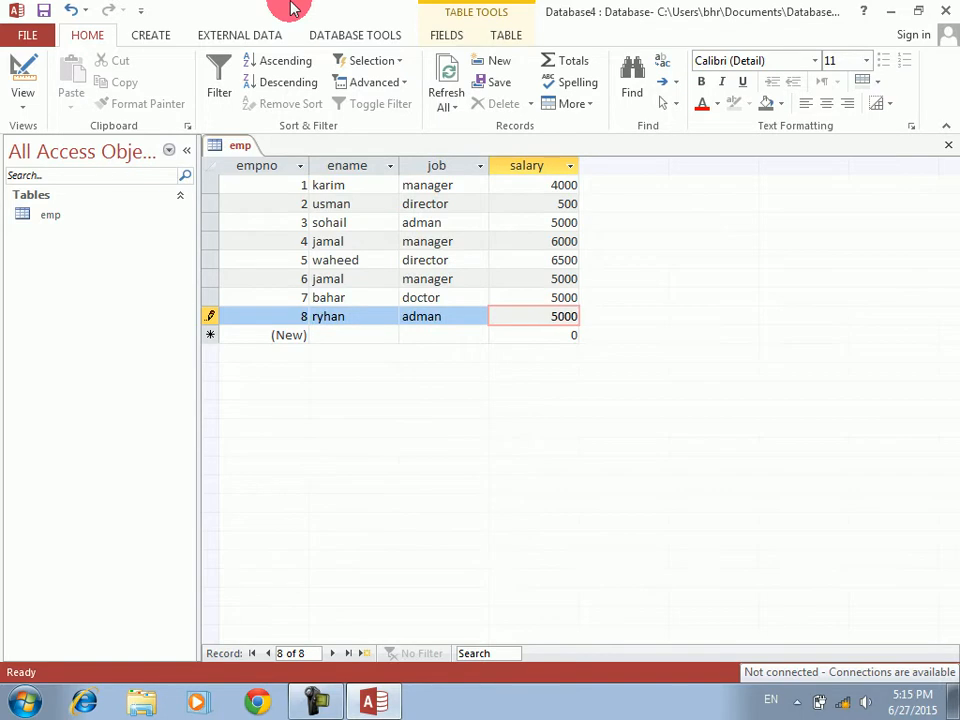
key(Tab)
key(ctrl+w)
- Create a new query in design view without adding tables and make it a data definition query
click(166, 40)
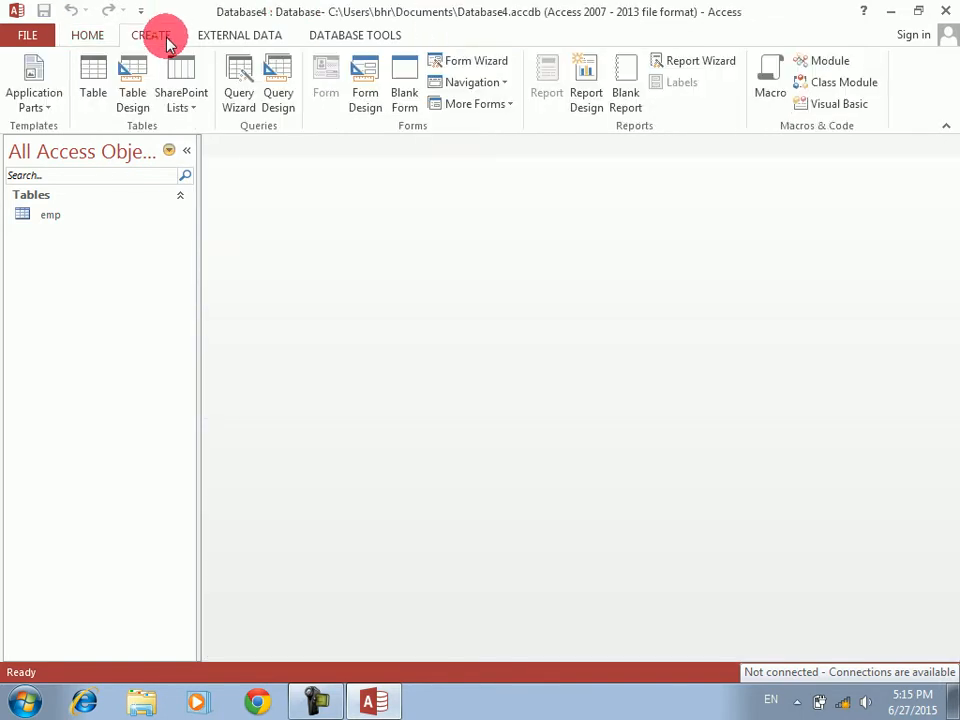
click(279, 90)
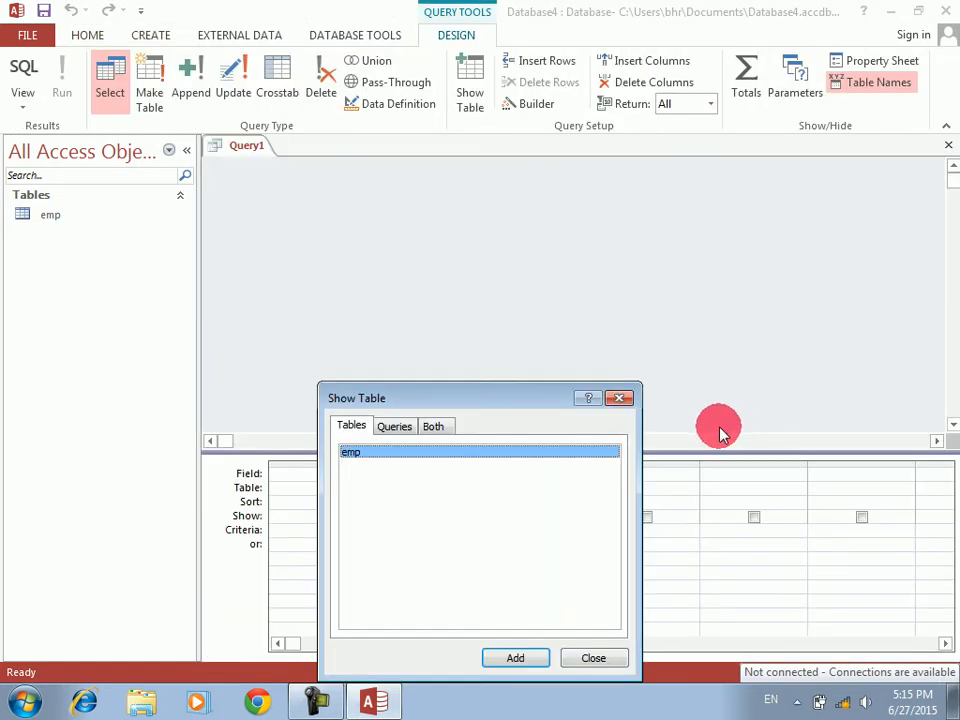
key(Escape)
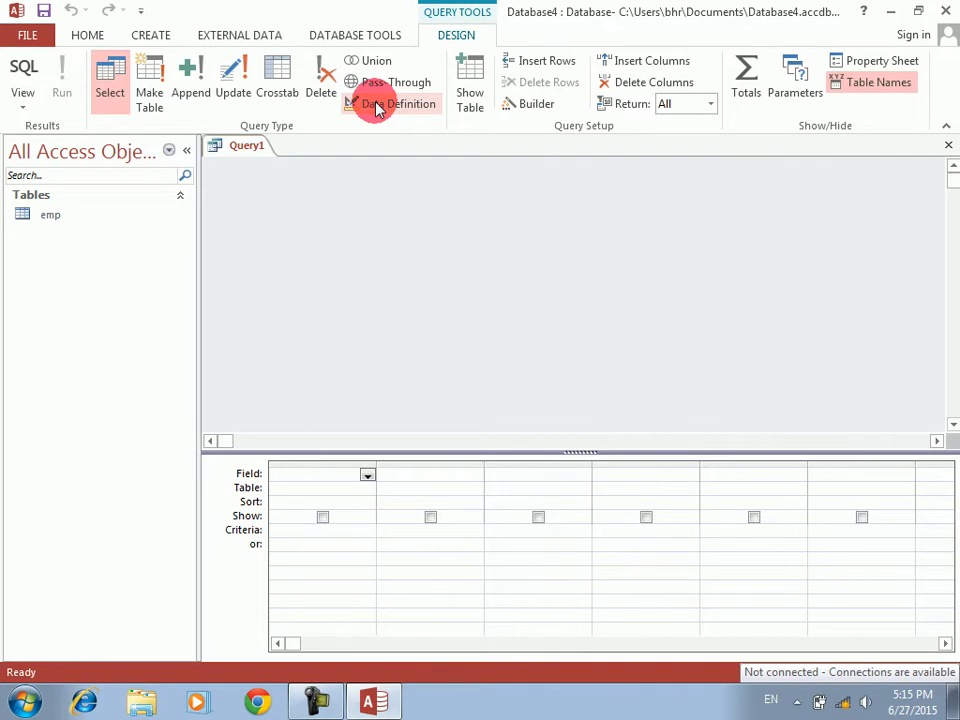
click(377, 104)
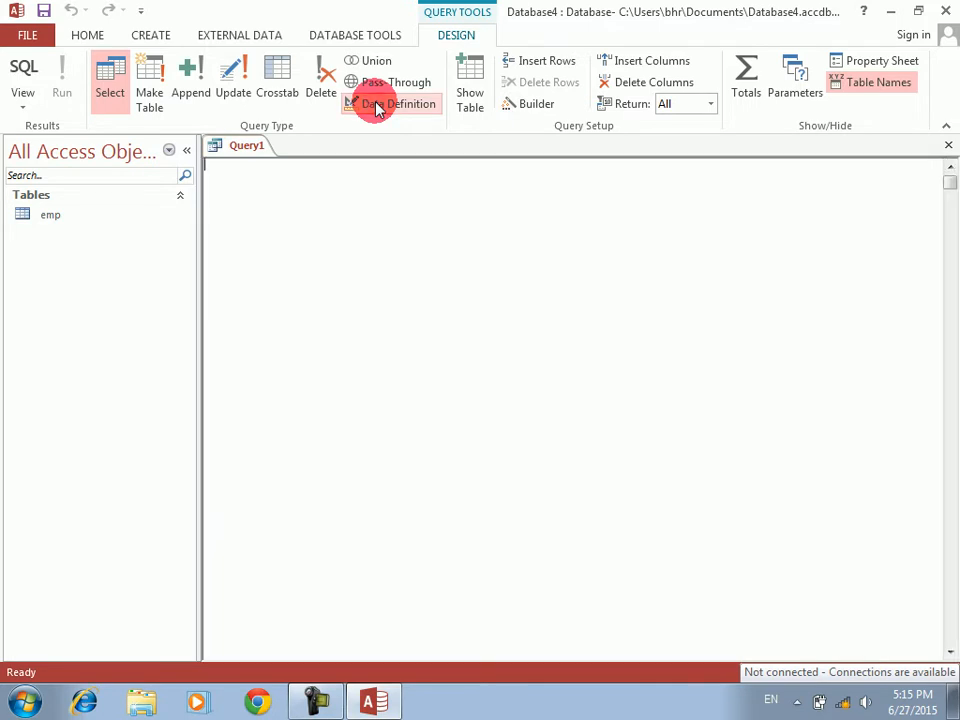
- Open Notepad and set its font size to 24
click(15, 707)
text(notepa)
key(Return)
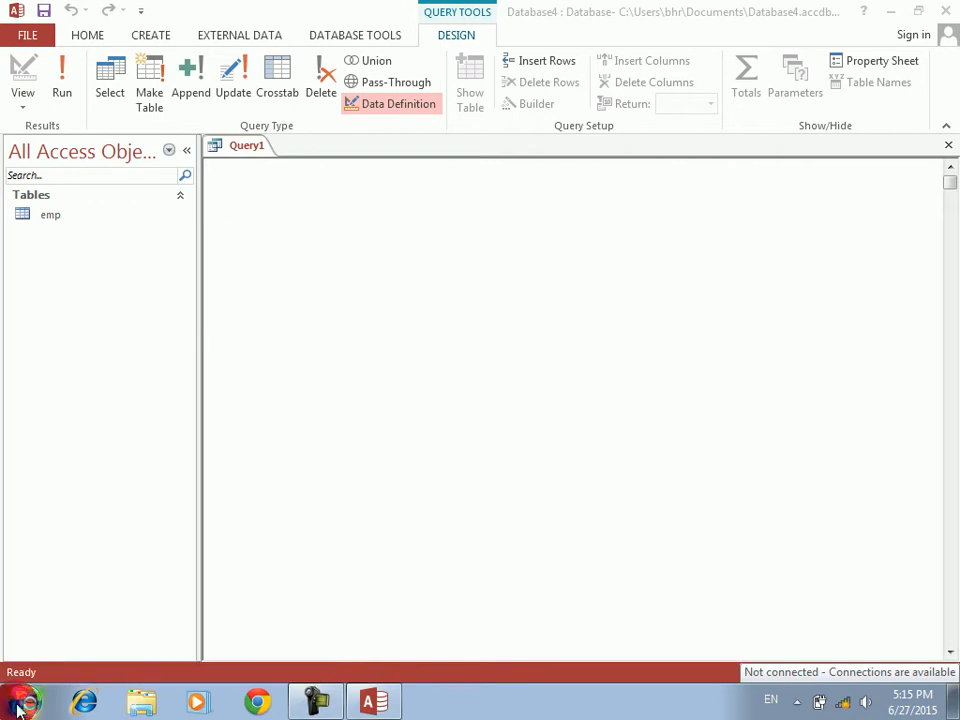
drag(377, 218, 377, 134)
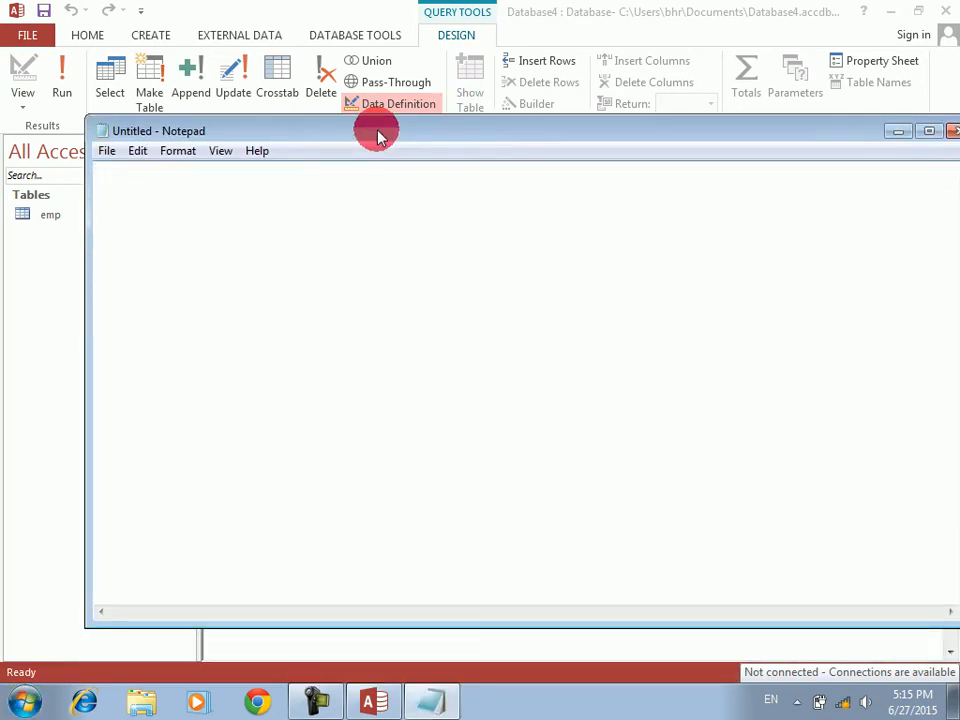
click(182, 151)
click(190, 194)
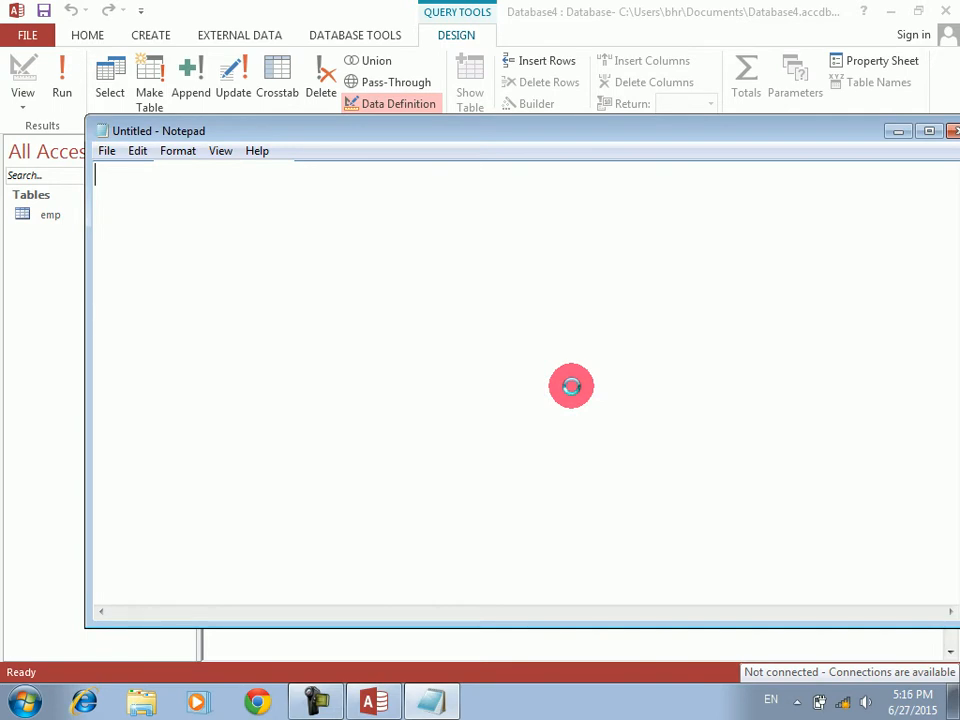
click(459, 359)
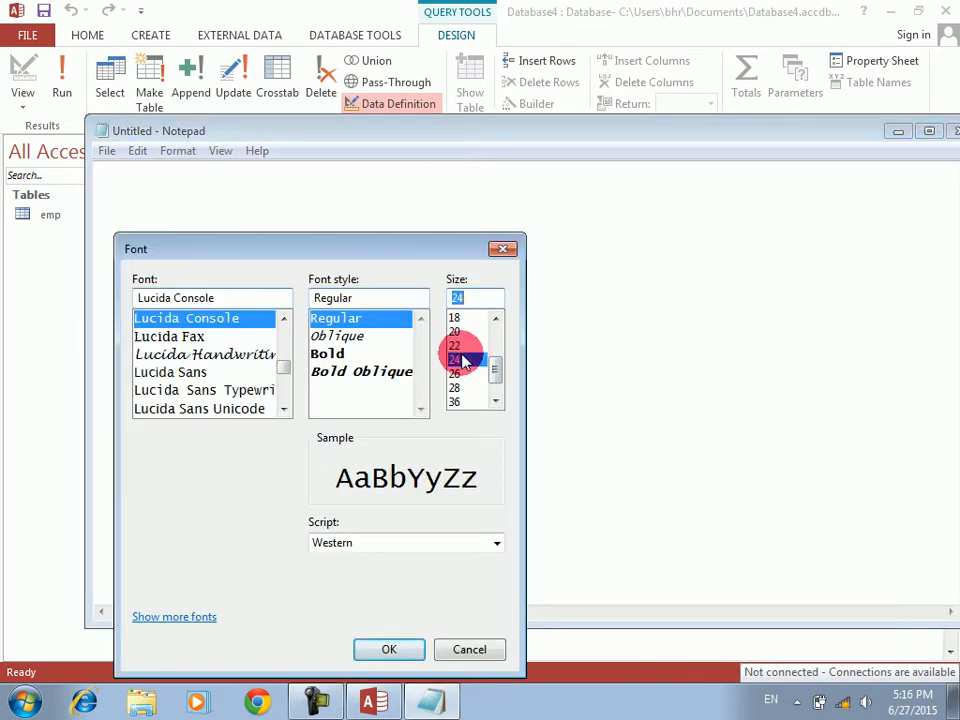
click(372, 648)
- Write the statement "select * from emp where ename=" followed by the seventh employee's name in capitals within single quotes
text(select * from )
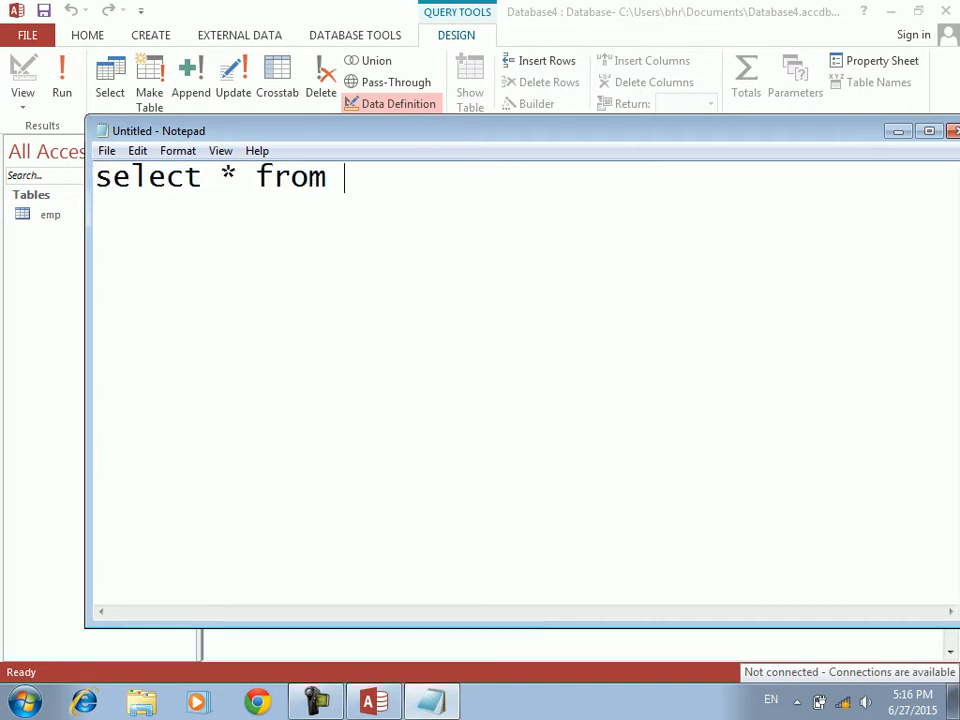
text(emp)
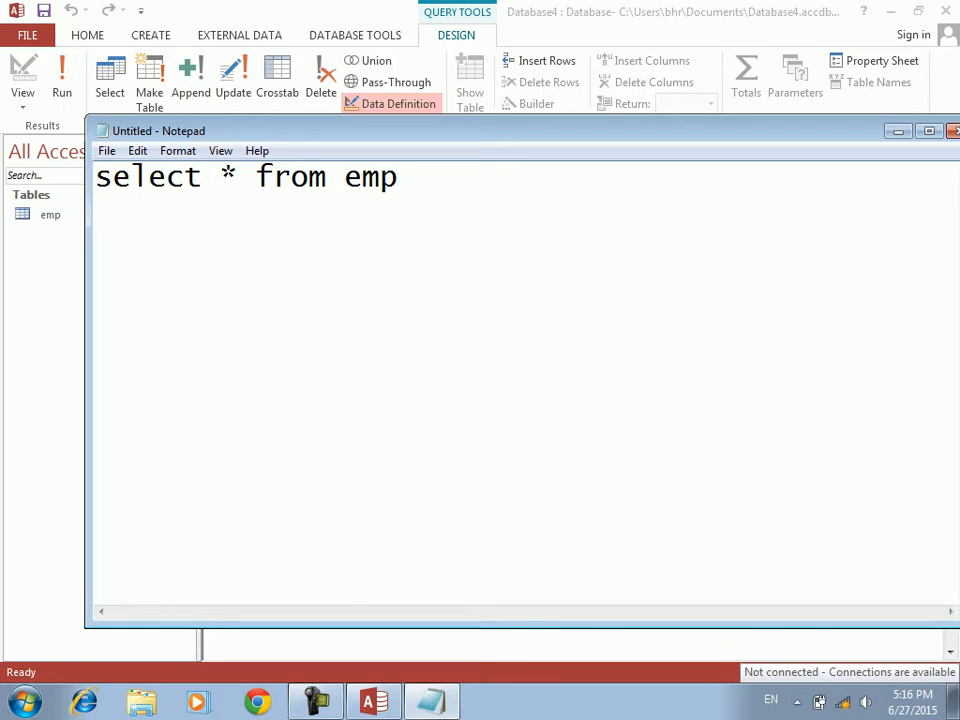
text( where )
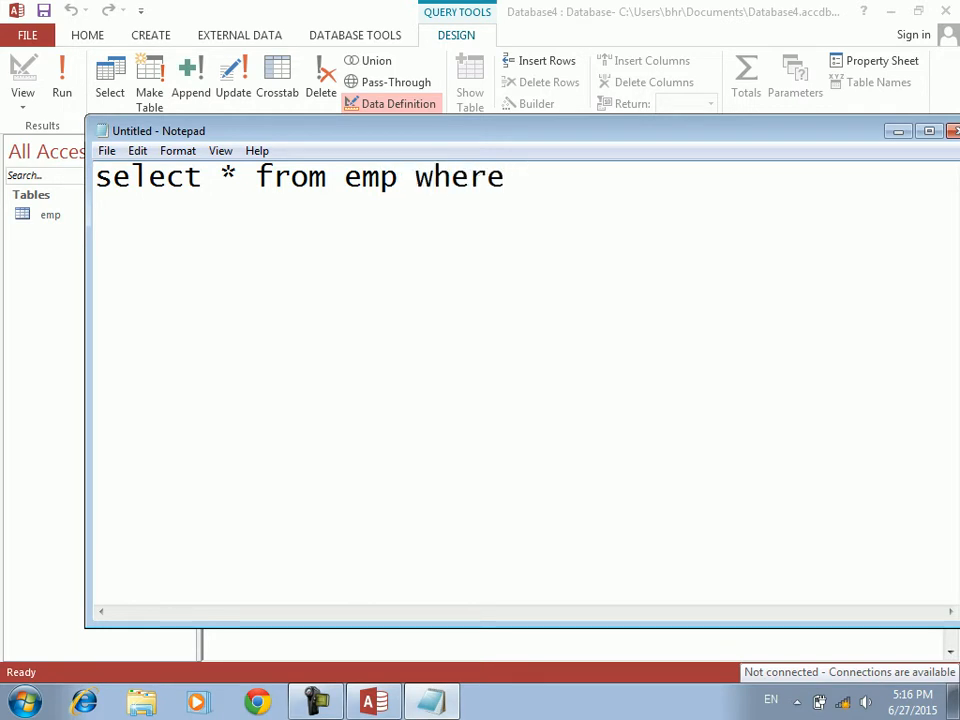
text(ename=')
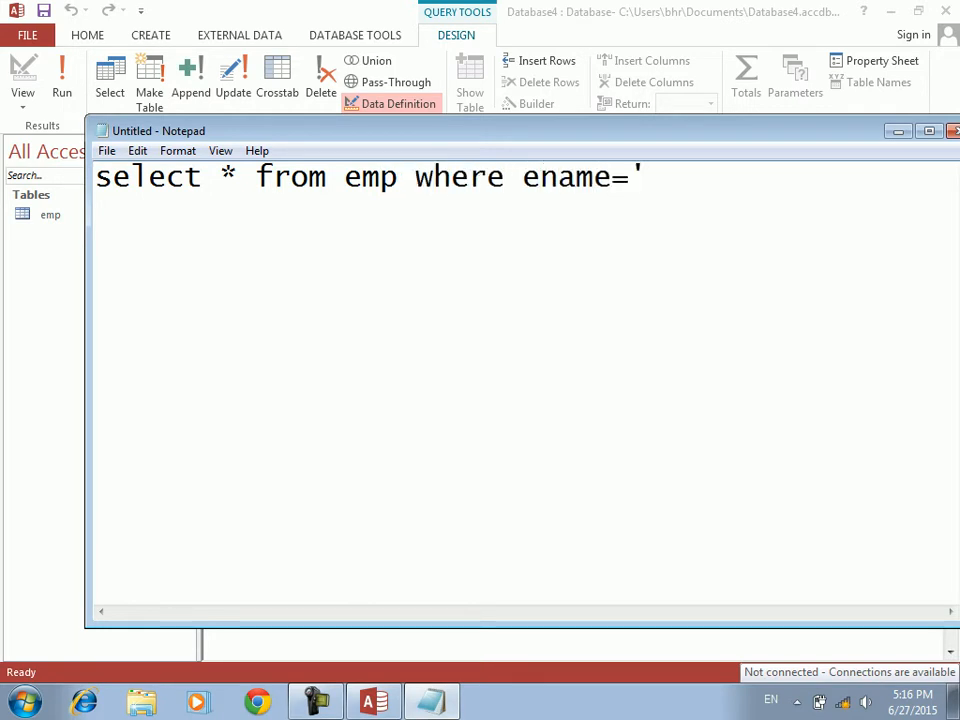
text(BAHAR')
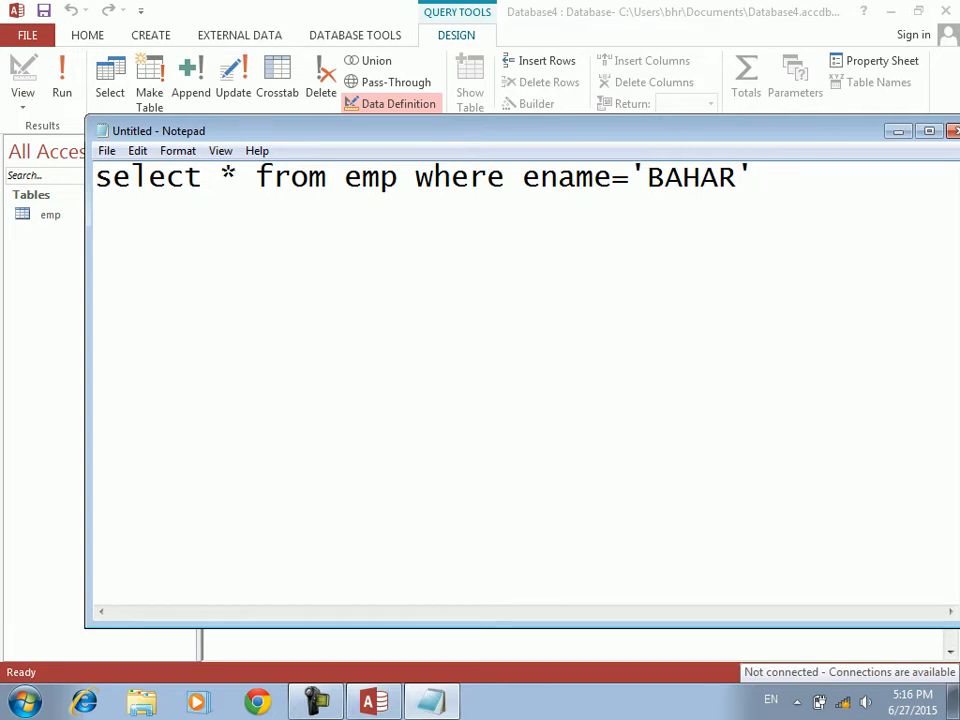
- Copy the SQL statement from Notepad into the empty data definition query in Access and run it
key(ctrl+a)
key(ctrl+c)
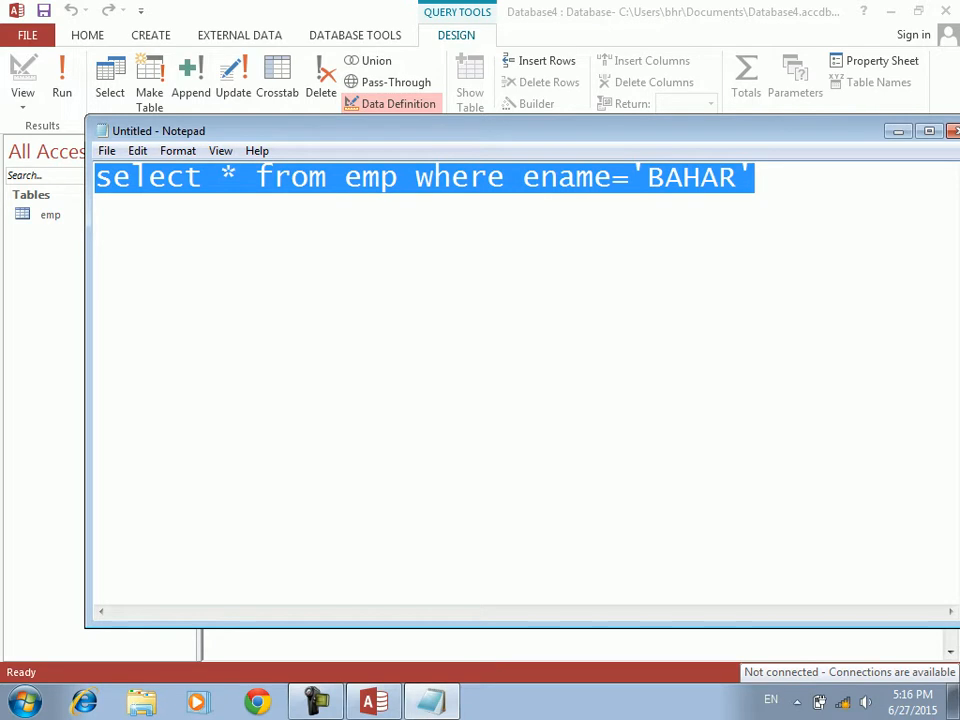
click(896, 131)
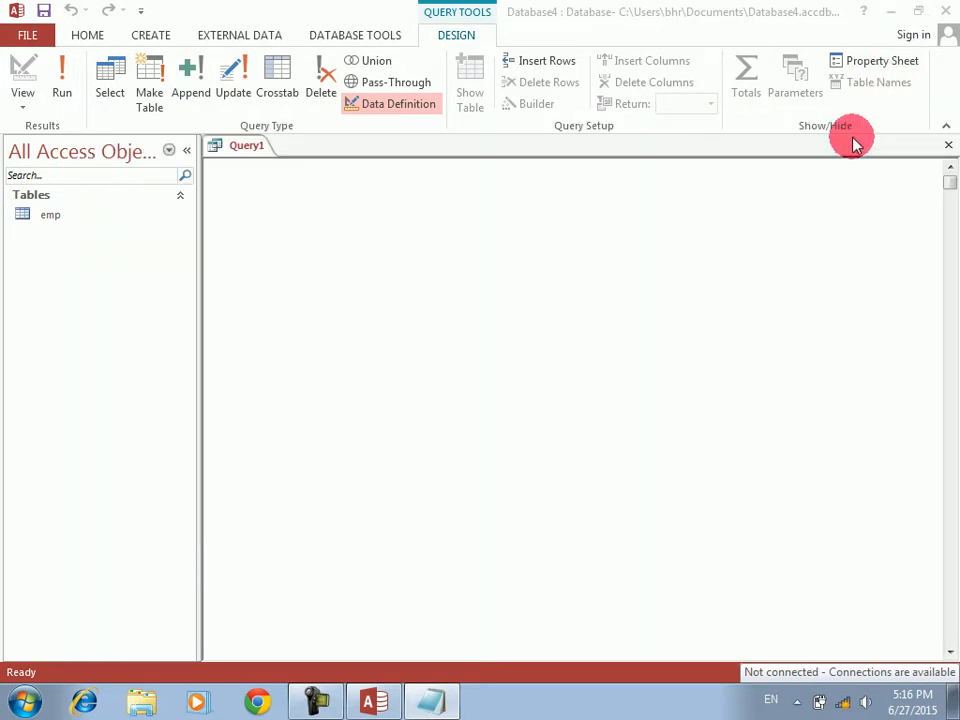
click(417, 284)
key(ctrl+v)
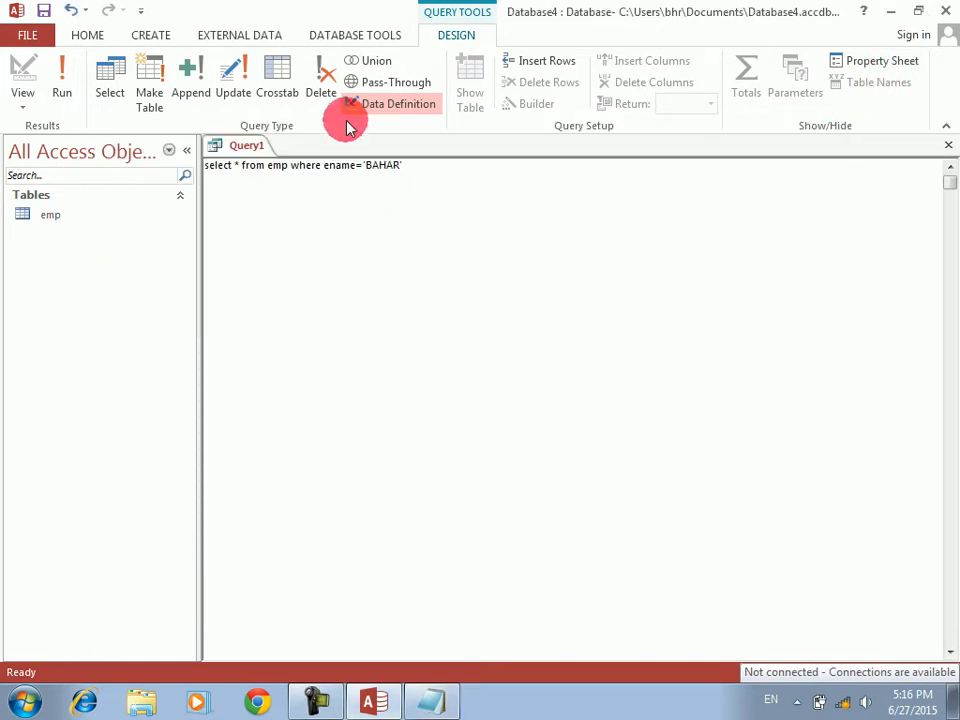
click(44, 87)
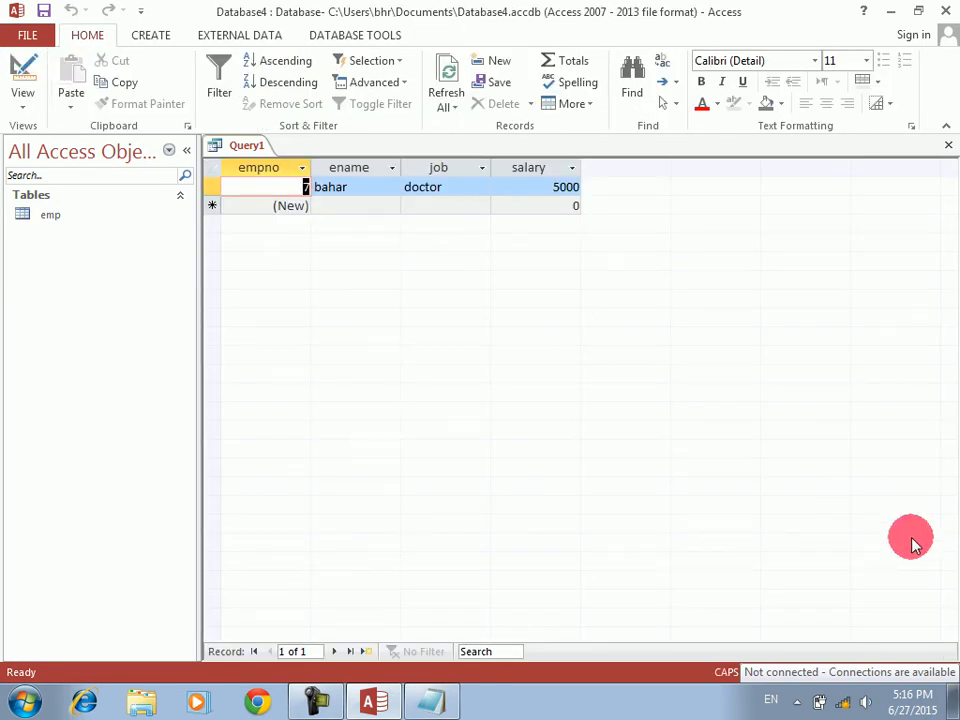
- In the Notepad statement, replace the quoted name after "ename=" with the parameter prompt [ENTER ANY NAME]
click(432, 700)
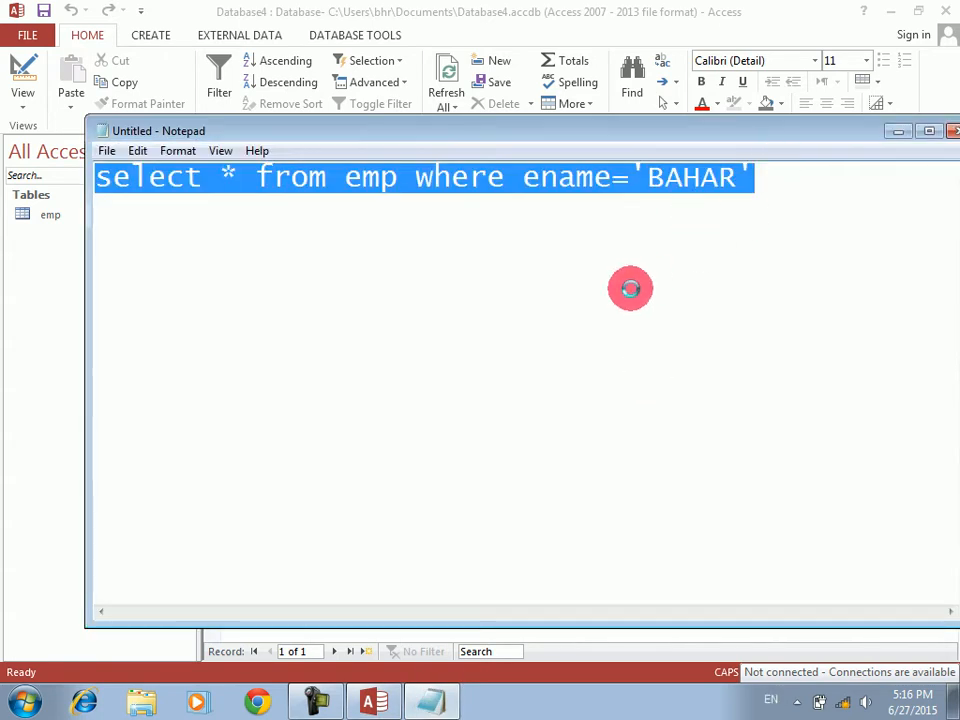
click(412, 701)
click(819, 174)
key(BackSpace)
key(BackSpace)
key(BackSpace)
key(BackSpace)
key(BackSpace)
key(BackSpace)
key(BackSpace)
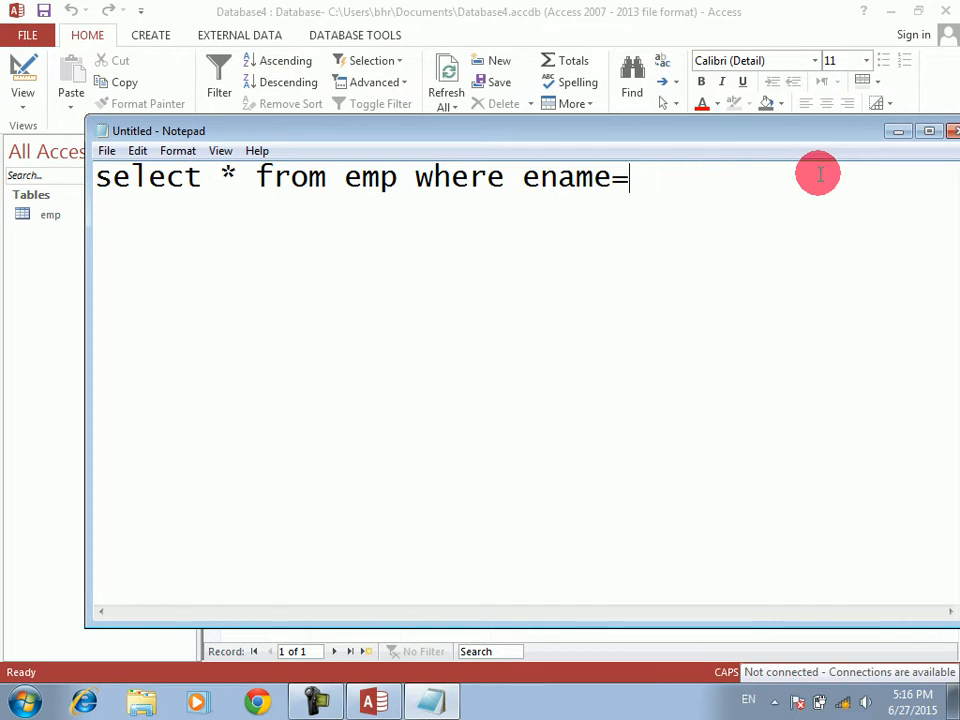
text([ENTER ANY )
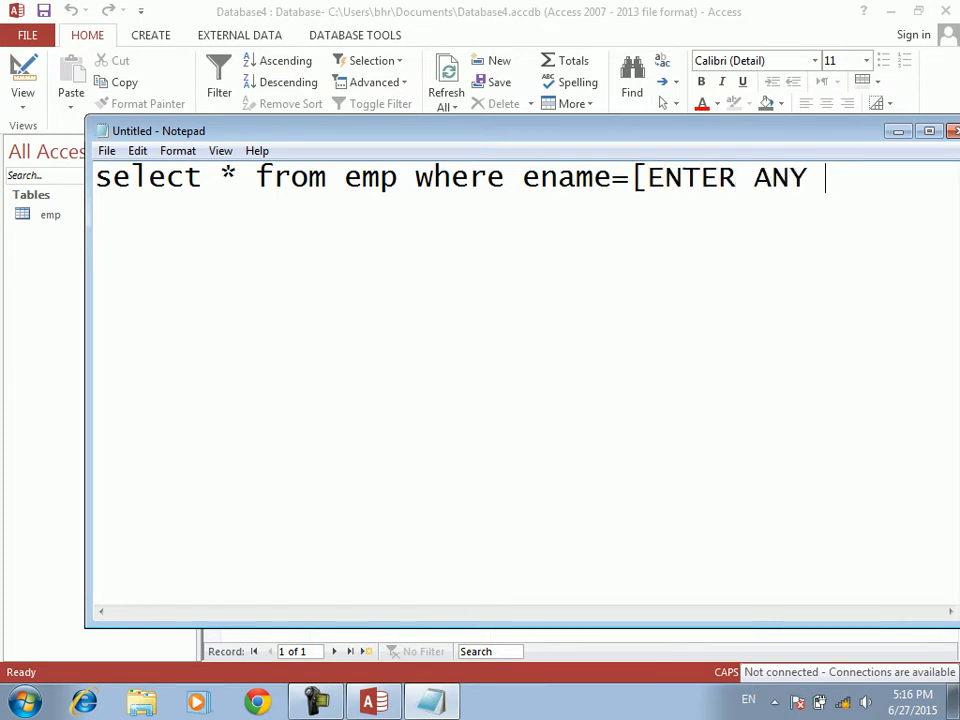
text(NAME])
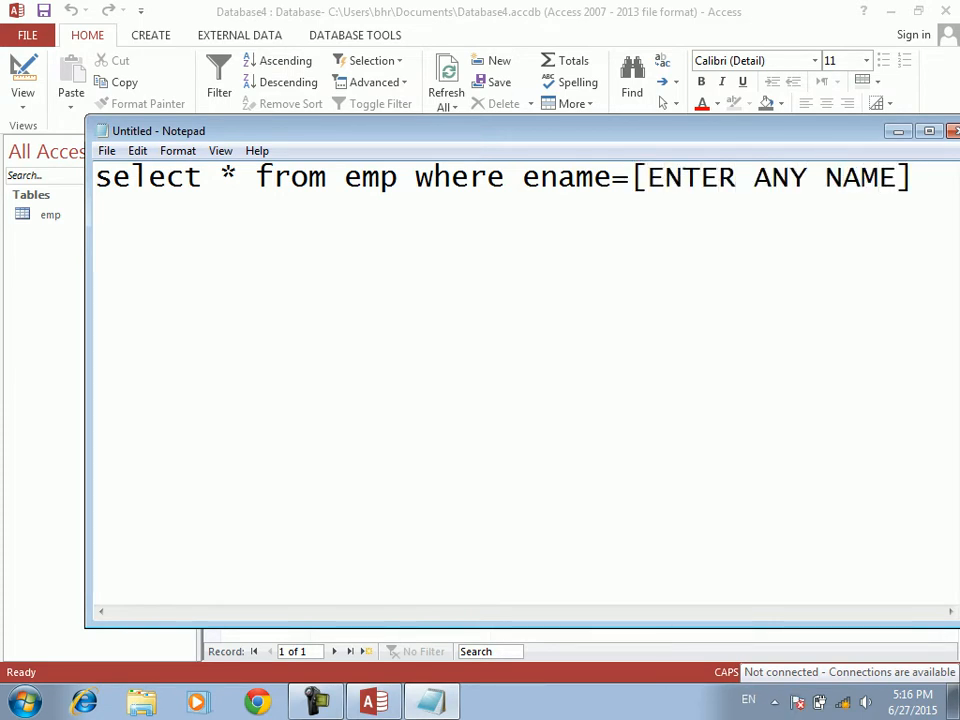
- Copy the whole parameter statement from Notepad, return to Access and close Query1 without saving it
key(ctrl+a)
key(ctrl+c)
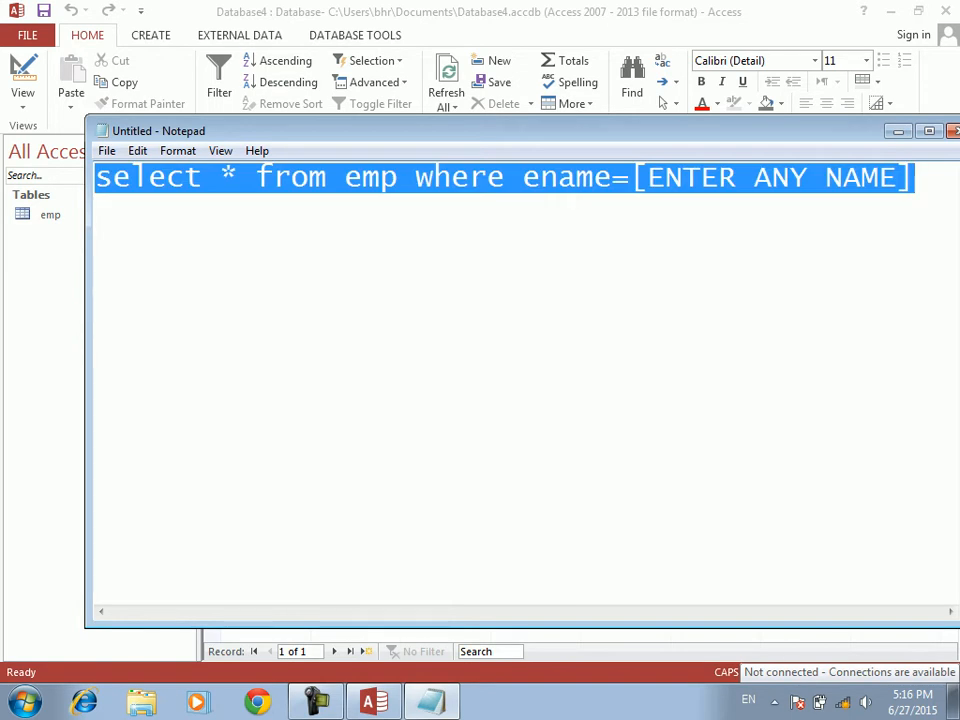
click(880, 177)
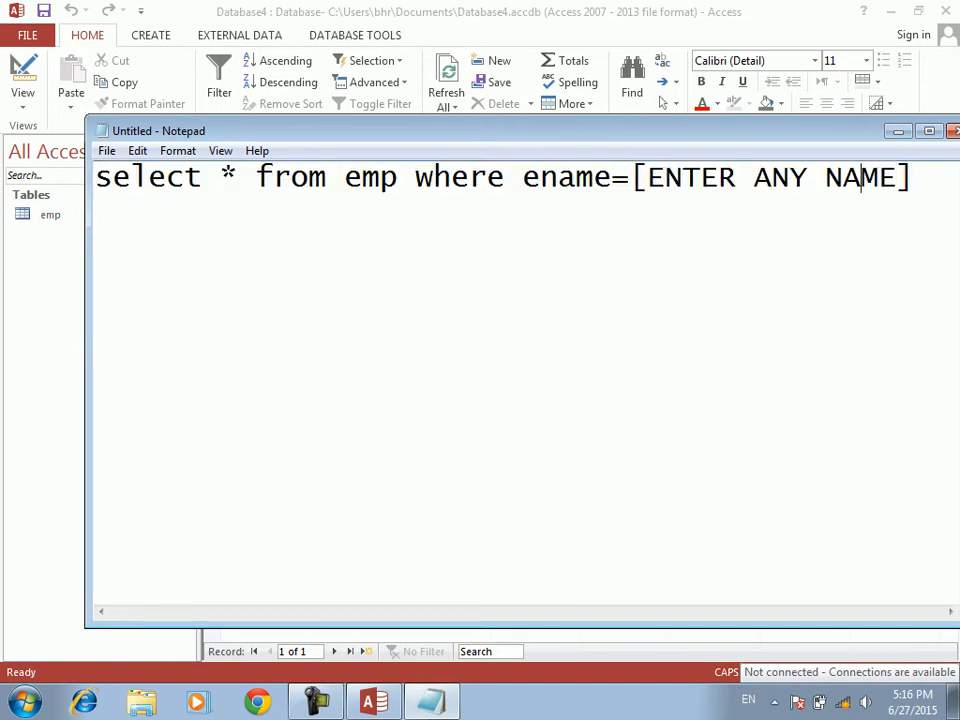
drag(240, 177, 862, 177)
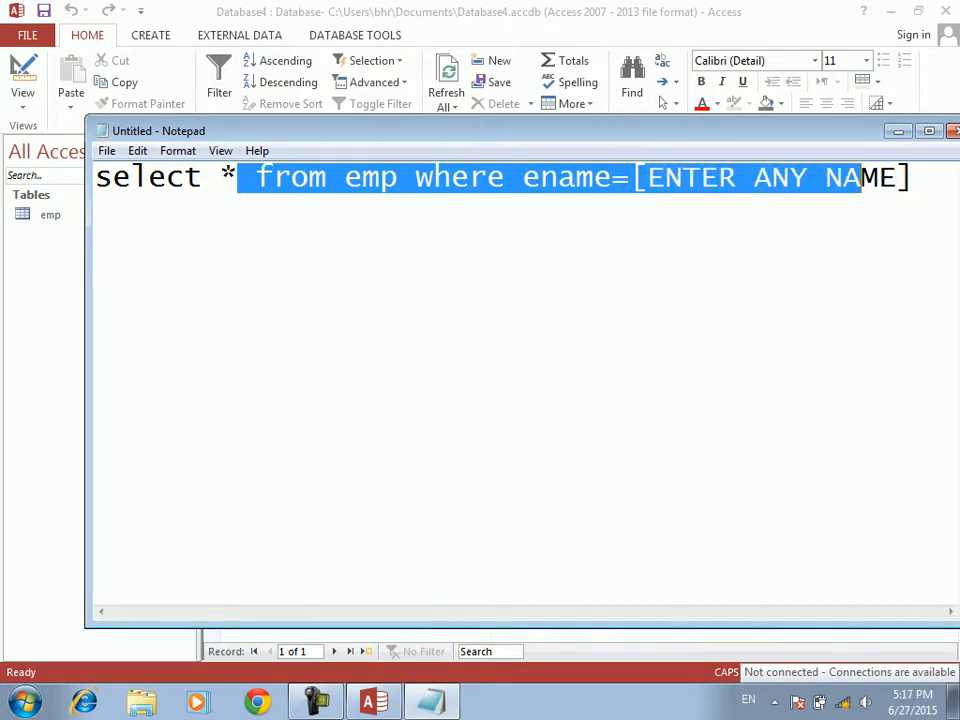
click(897, 131)
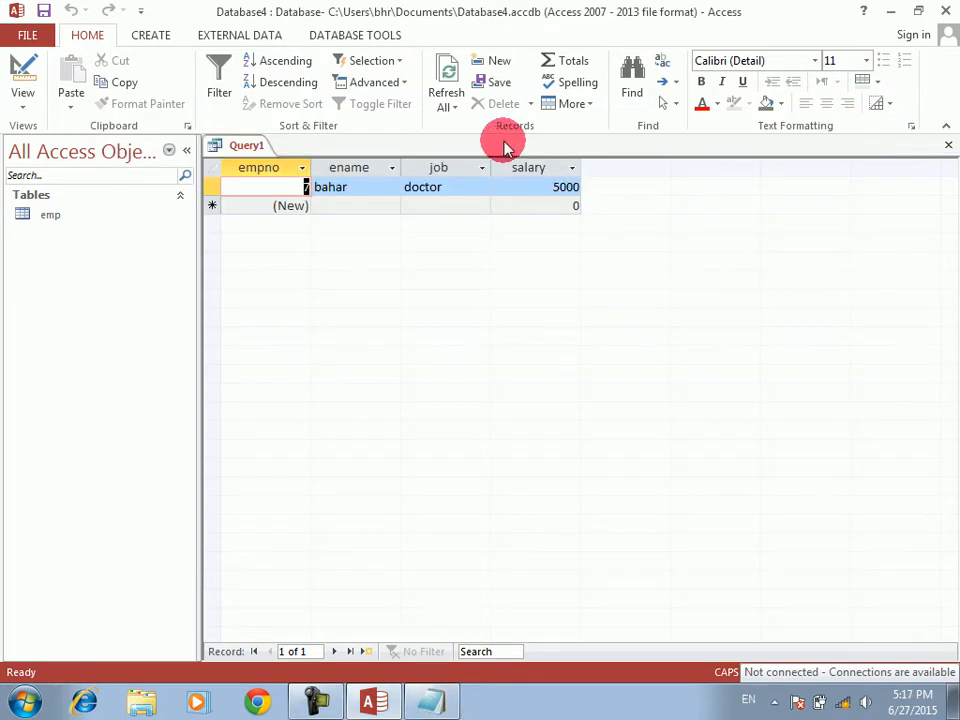
key(ctrl+w)
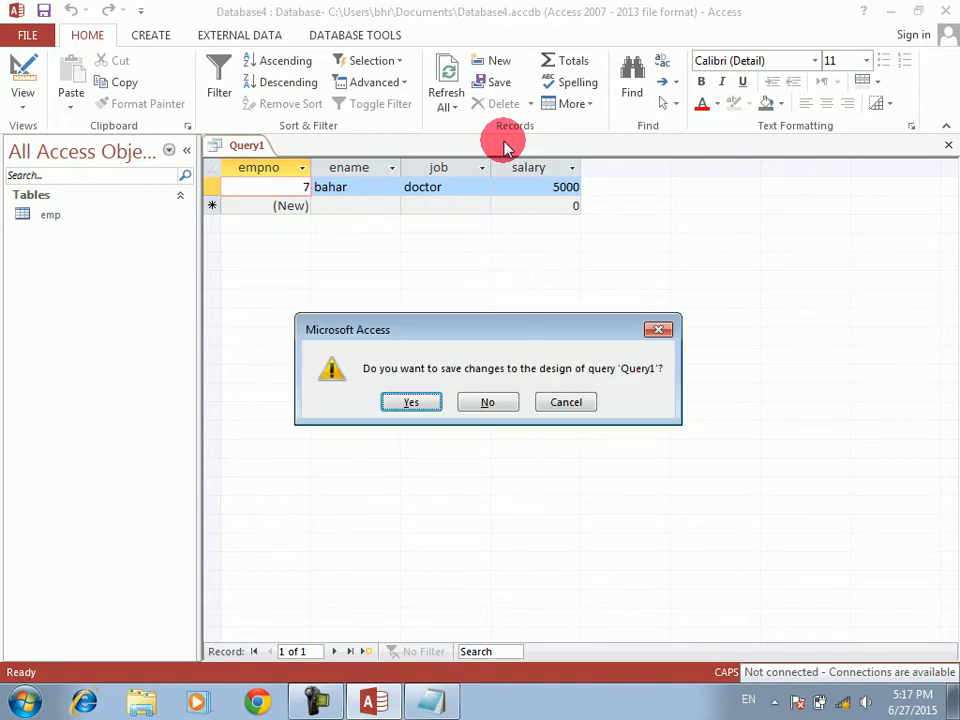
key(n)
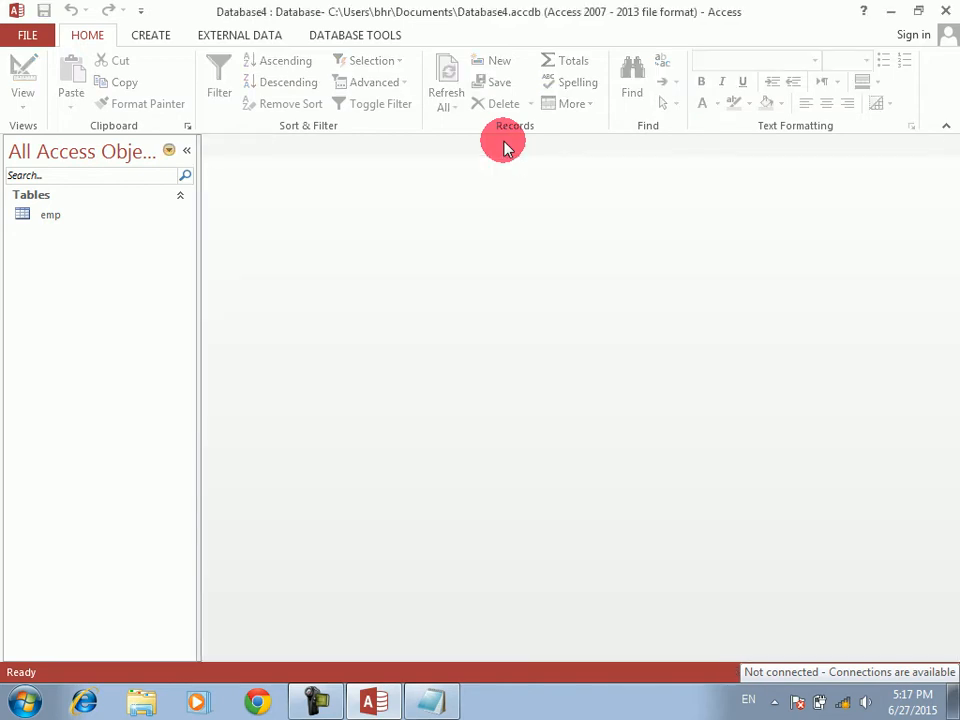
- Create a new query in design view without adding tables and make it a data definition query
click(148, 42)
click(272, 96)
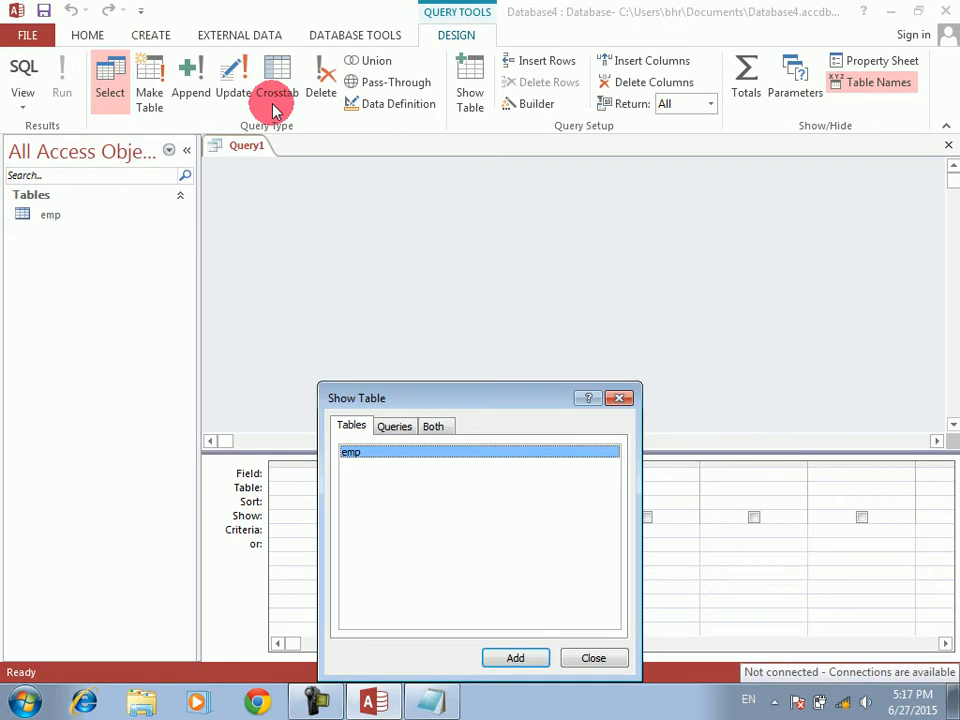
key(Escape)
click(375, 110)
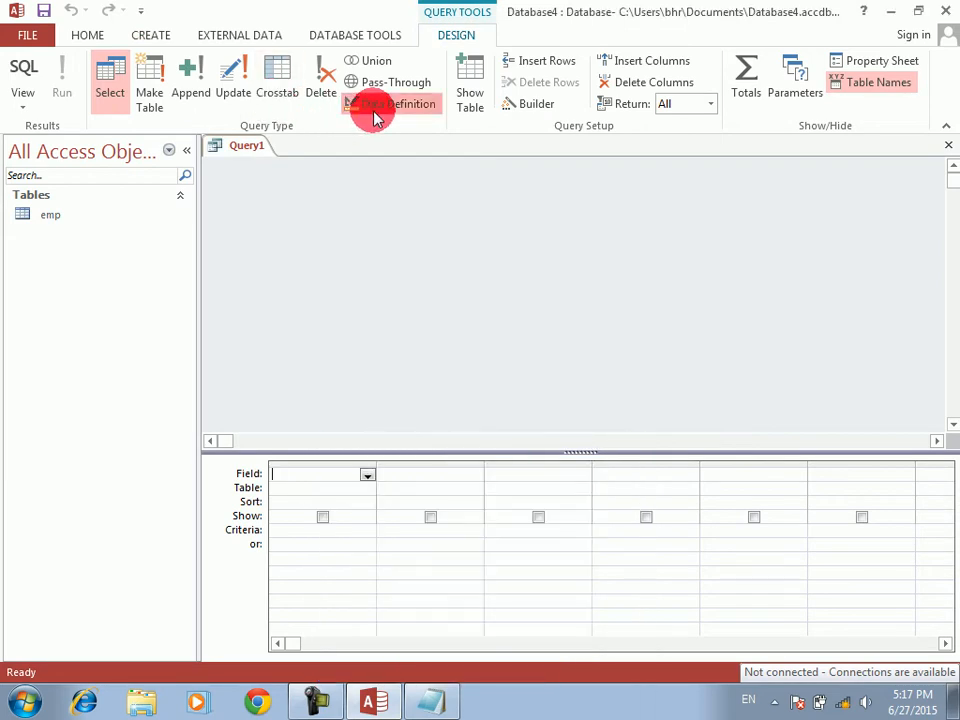
- Paste the parameter statement into the query, save it as SELECT NAME and close it, discarding any further changes
key(ctrl+v)
key(ctrl+s)
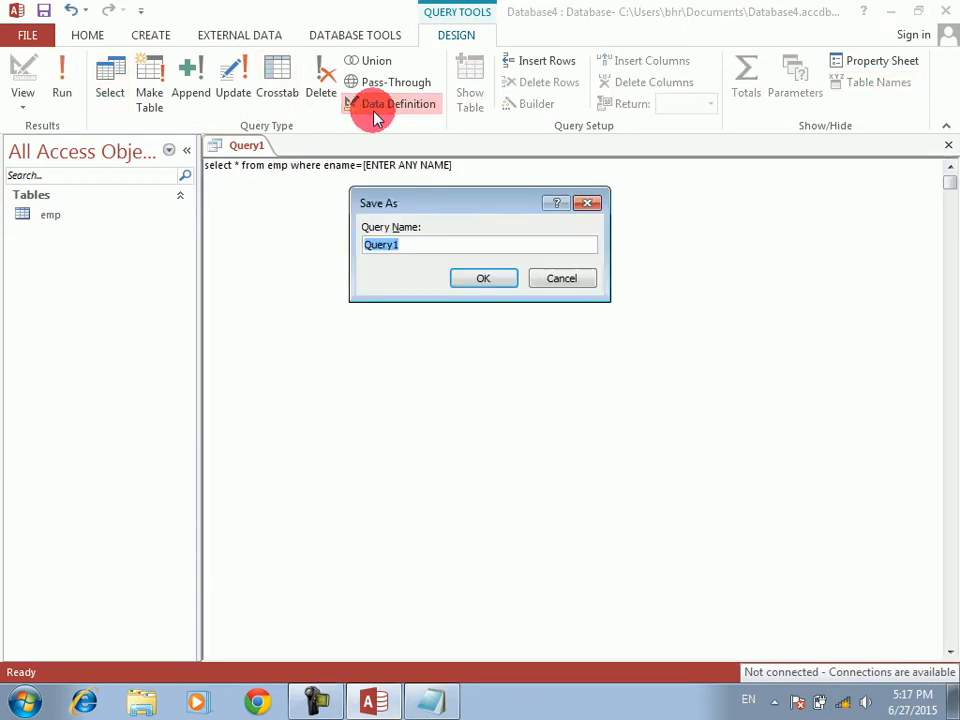
text(SELECT NAME)
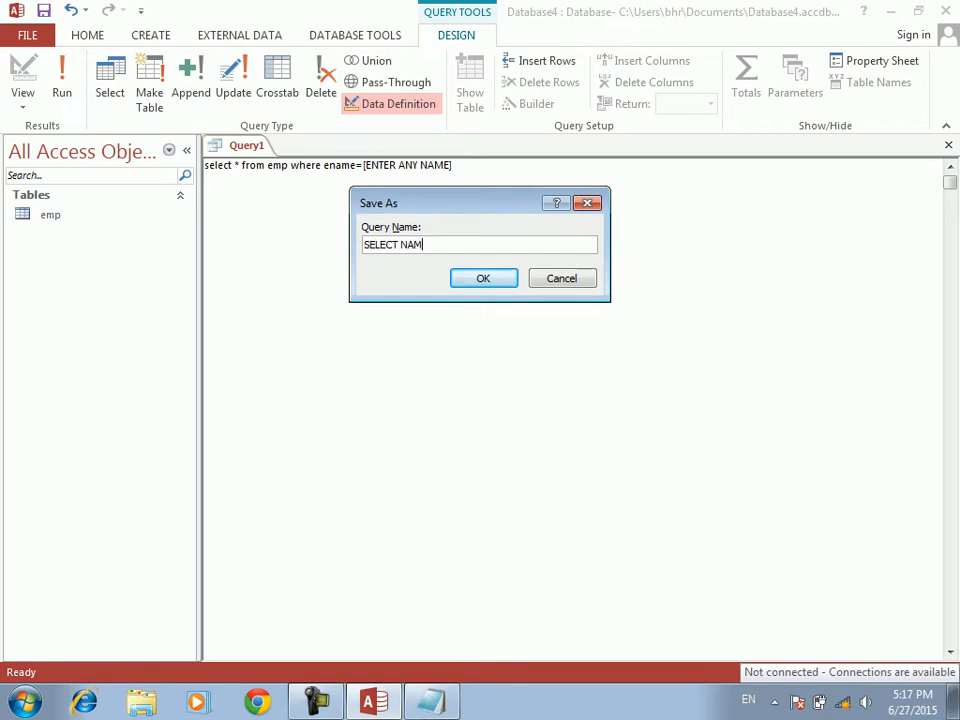
key(Return)
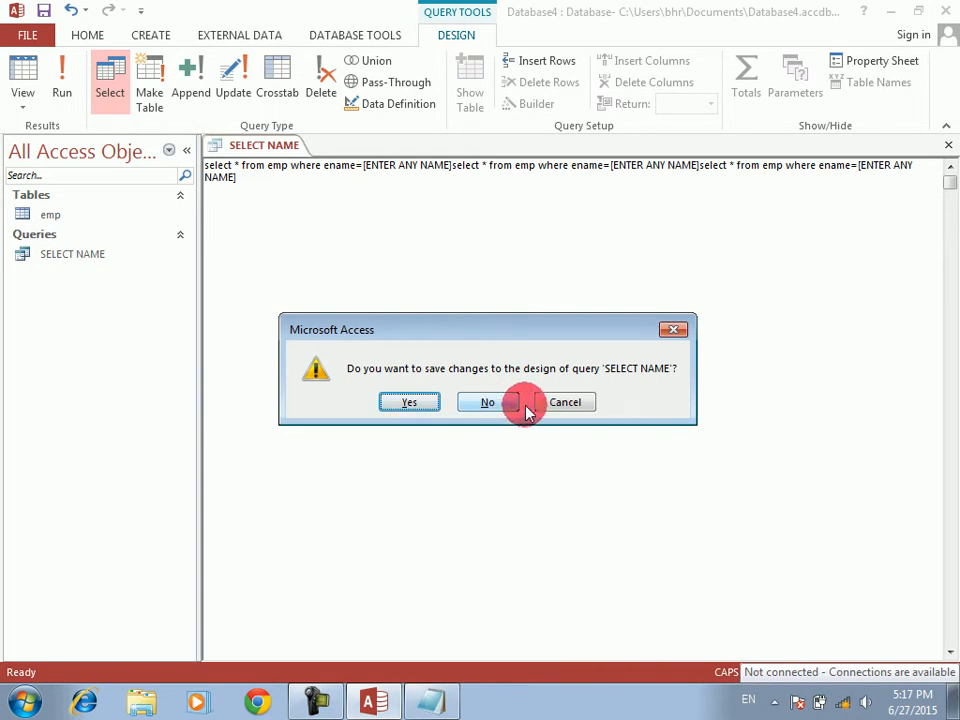
click(487, 402)
- Run the saved SELECT NAME query with the seventh employee's name as the parameter
click(28, 259)
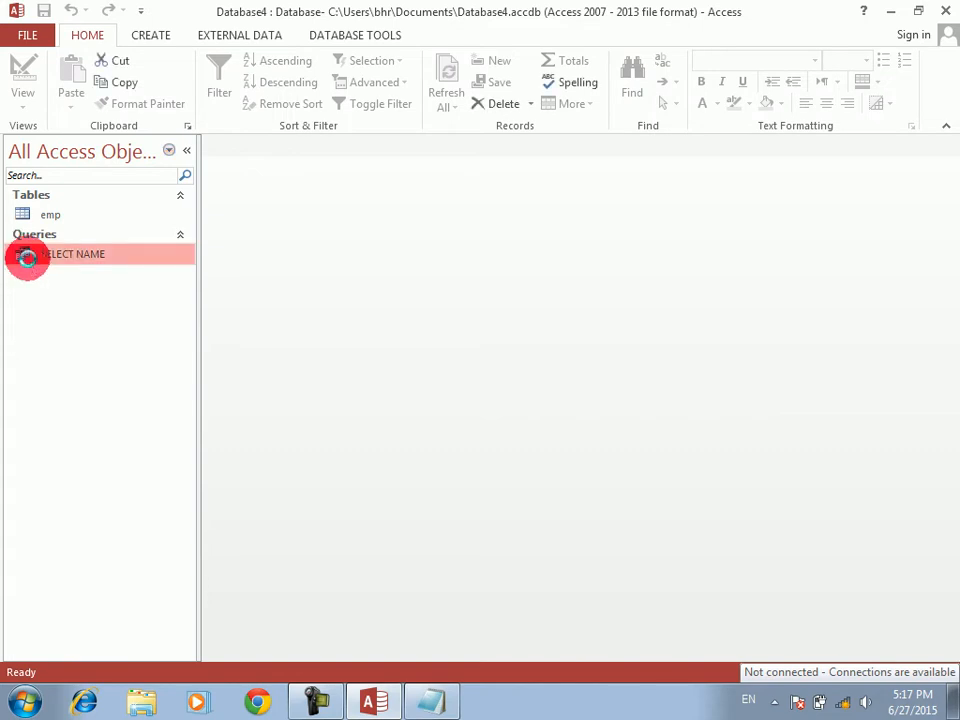
double_click(28, 259)
text(BA)
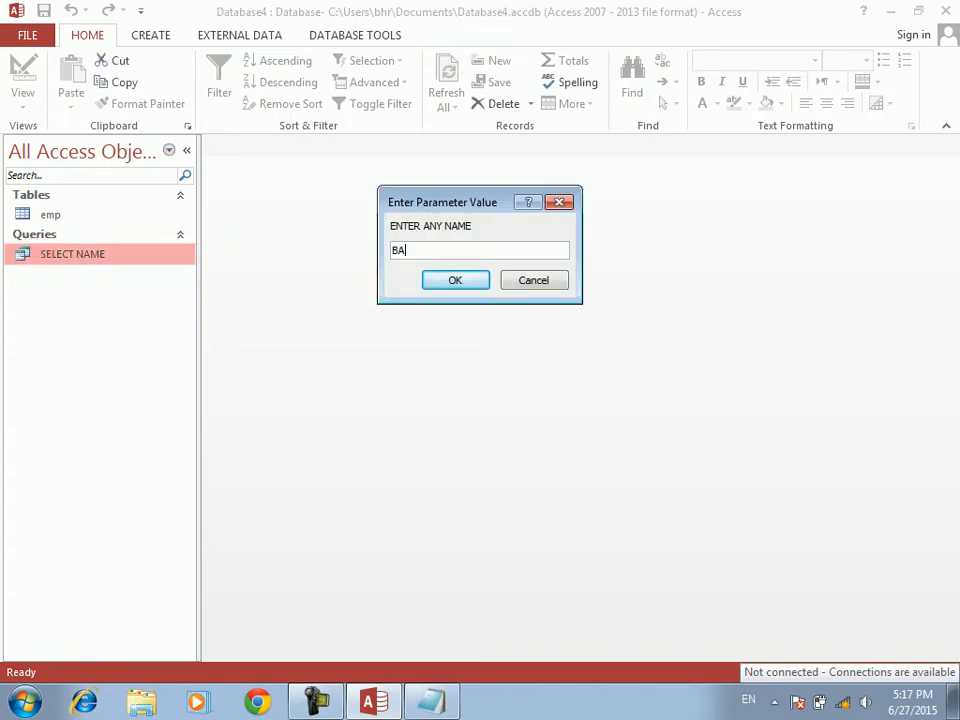
key(Return)
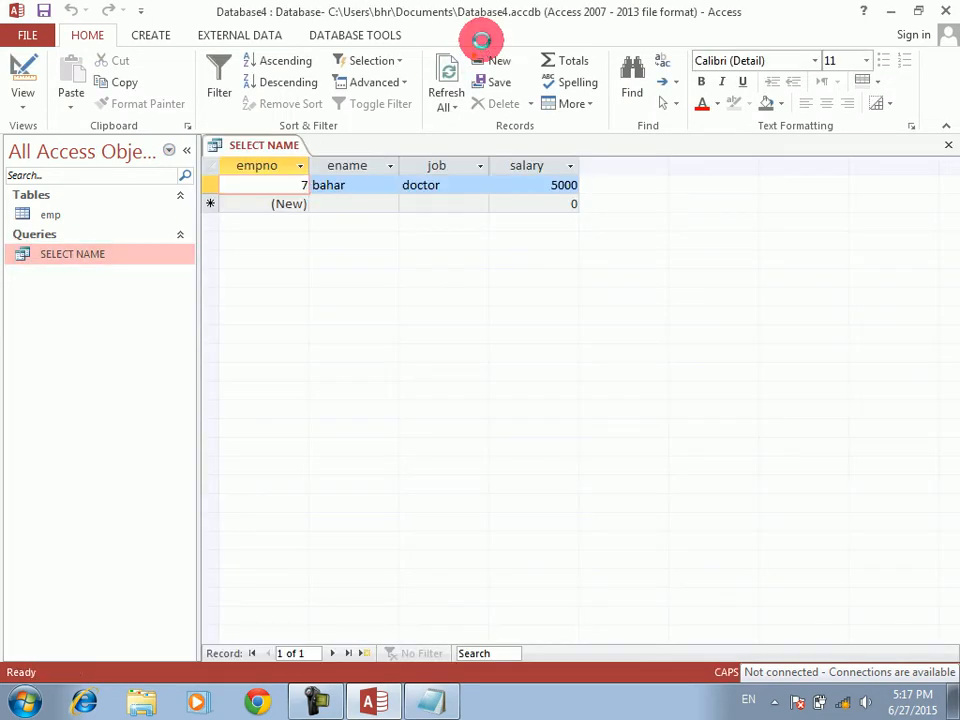
- Close the result and run SELECT NAME again with the first employee's name as the parameter
click(482, 47)
text(KARIM)
key(Return)
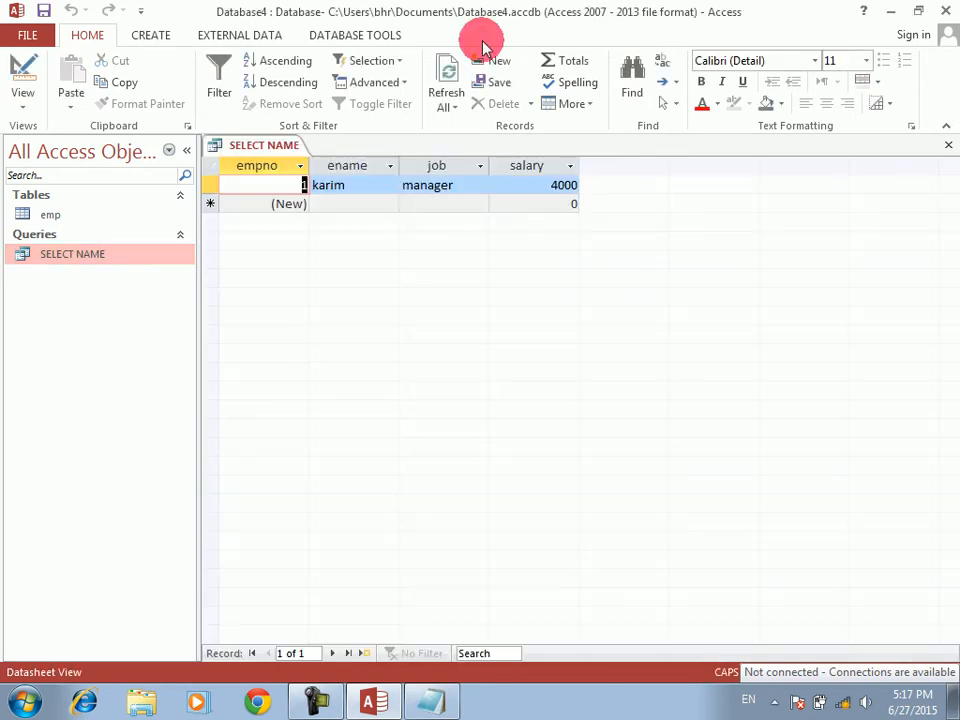
- Run SELECT NAME once more with a different employee name, and close its result
click(482, 47)
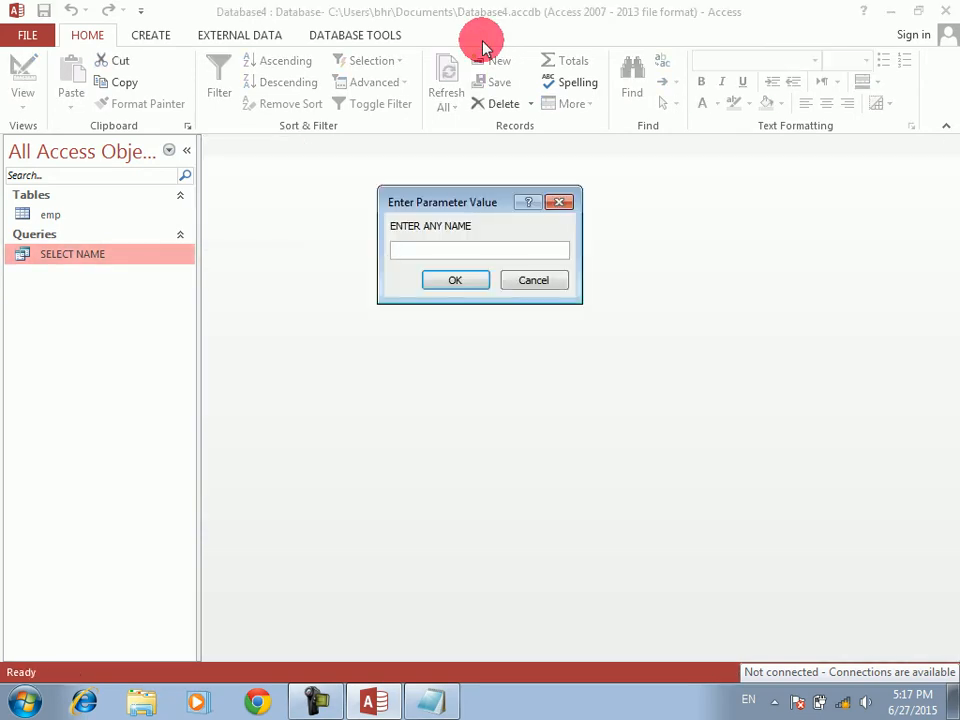
text(KHALI)
key(Return)
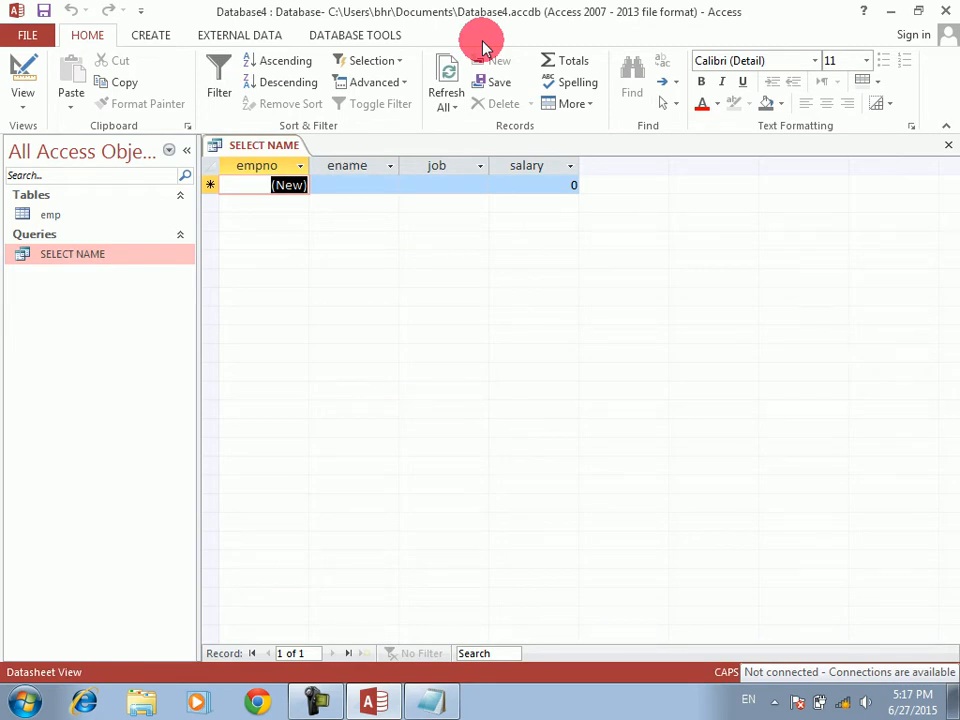
click(482, 47)
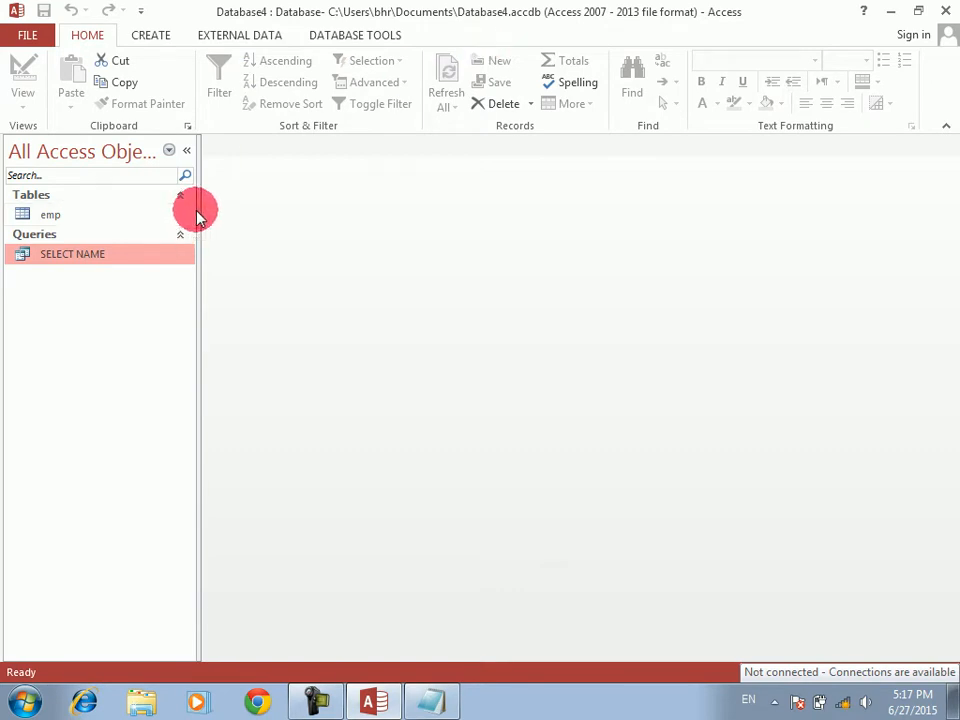
drag(197, 208, 200, 208)
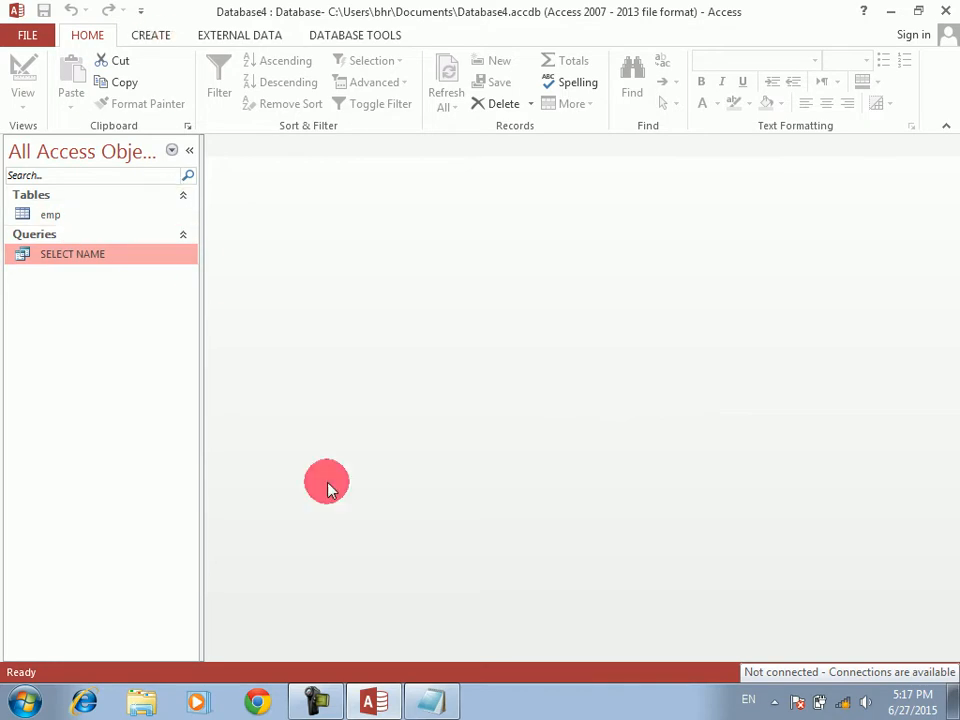
click(435, 690)
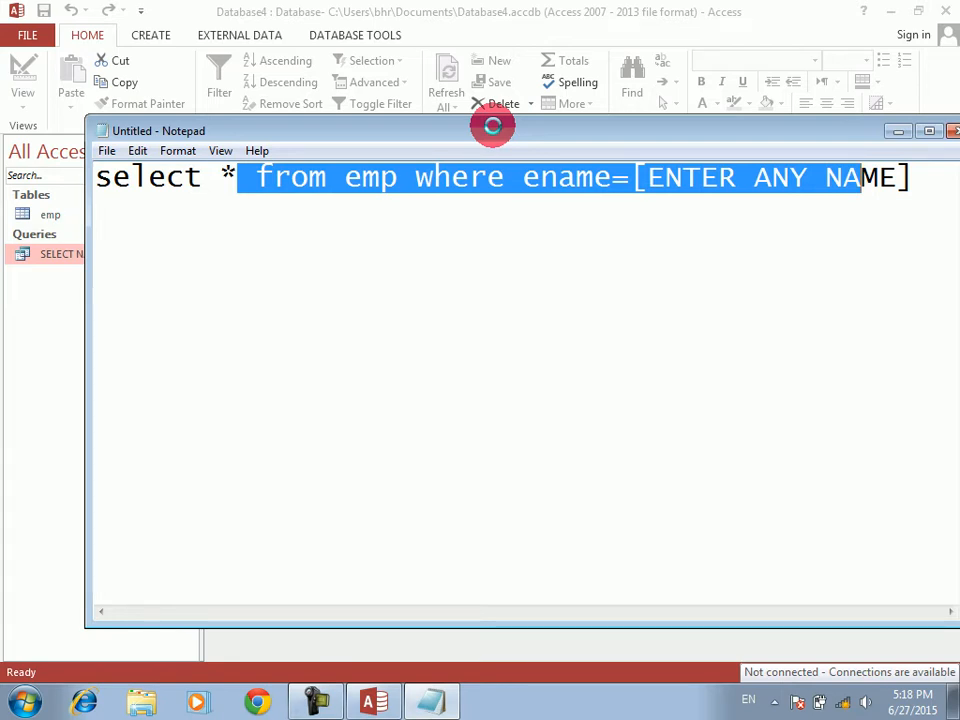
click(425, 705)
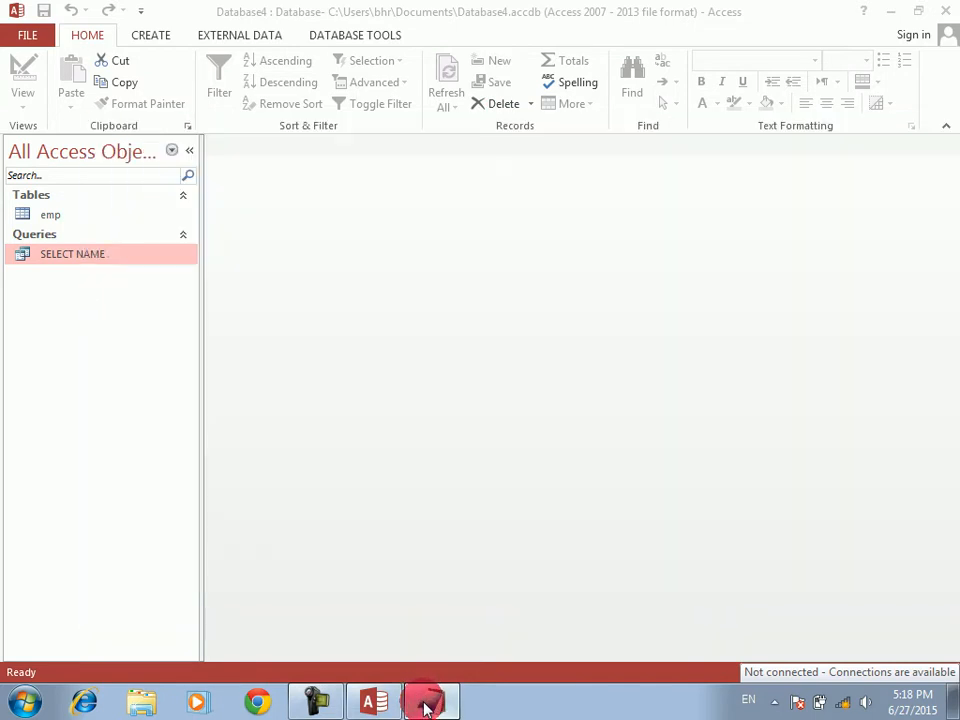
click(425, 705)
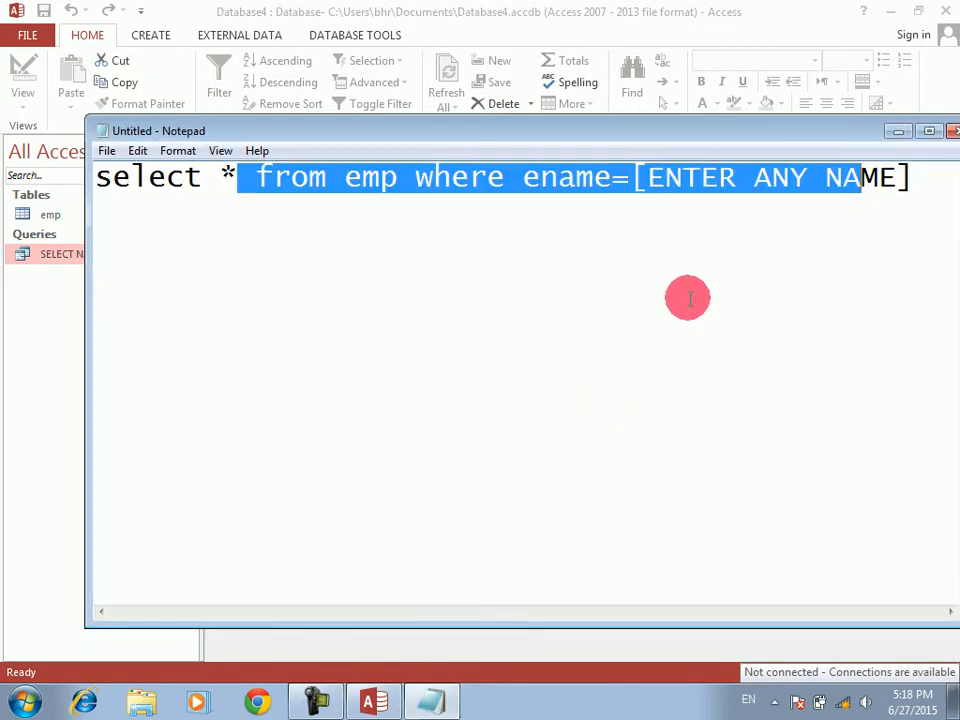
drag(906, 177, 97, 150)
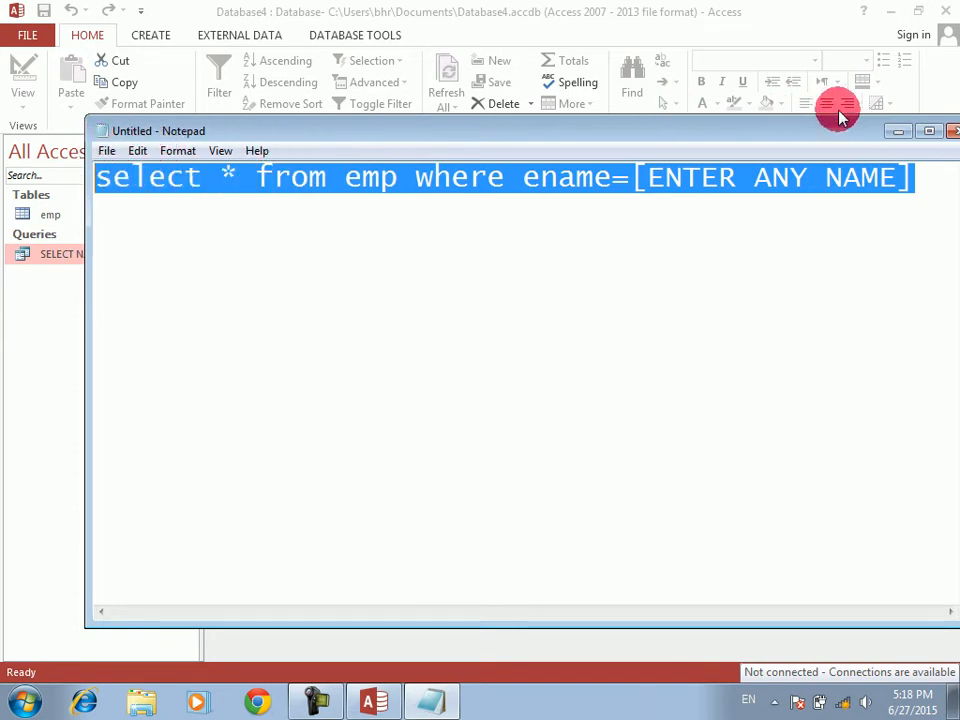
click(898, 131)
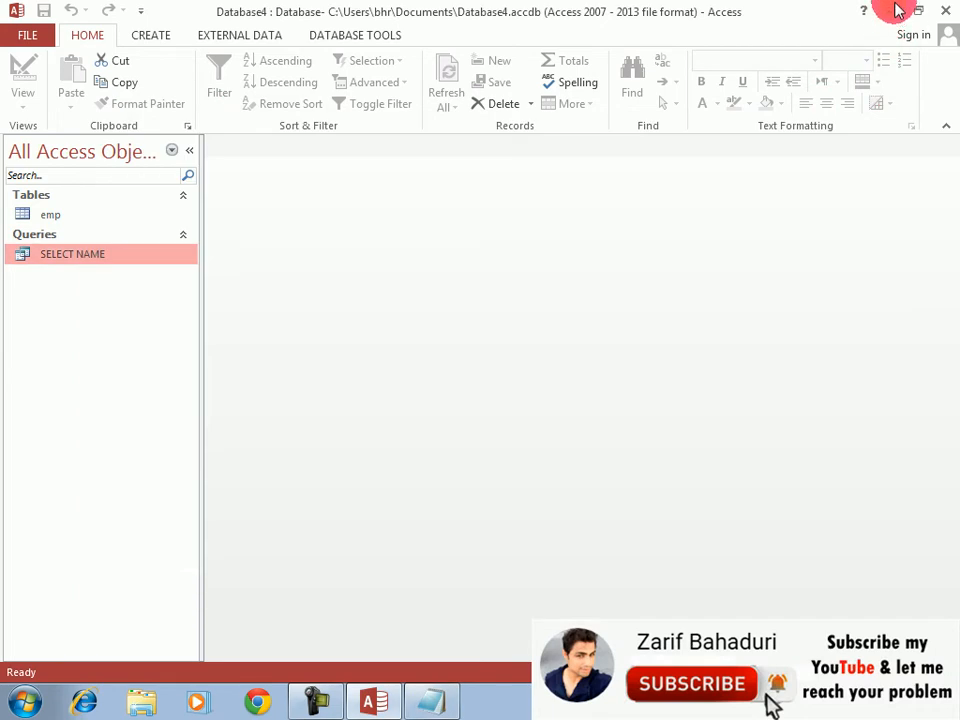
- Minimize Access and open the Softwares folder on the Public (D:) drive in Windows Explorer
click(890, 11)
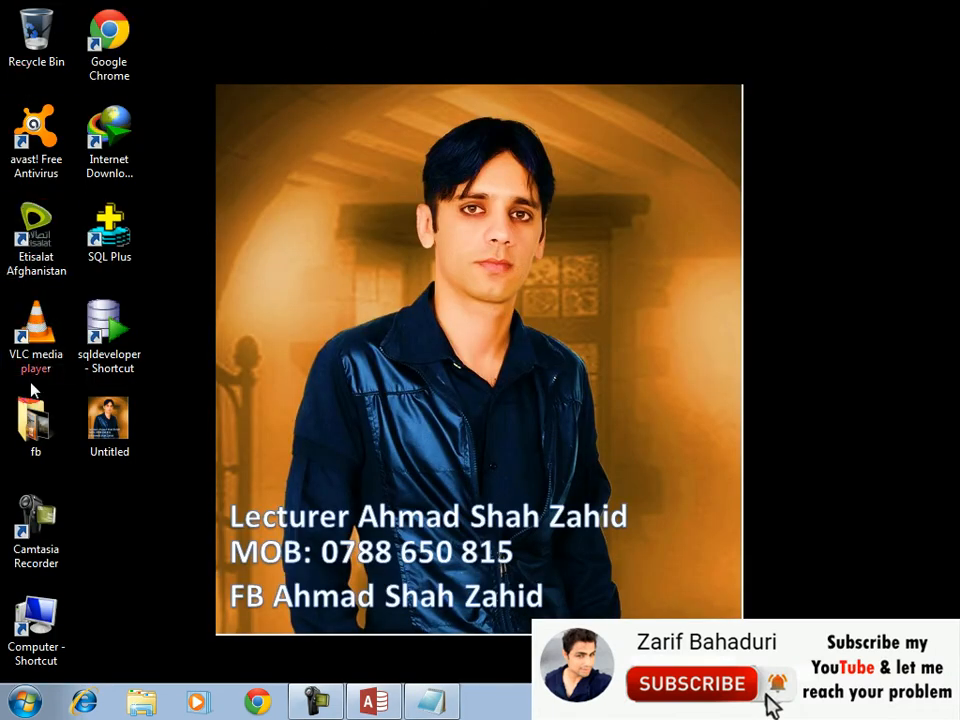
double_click(36, 622)
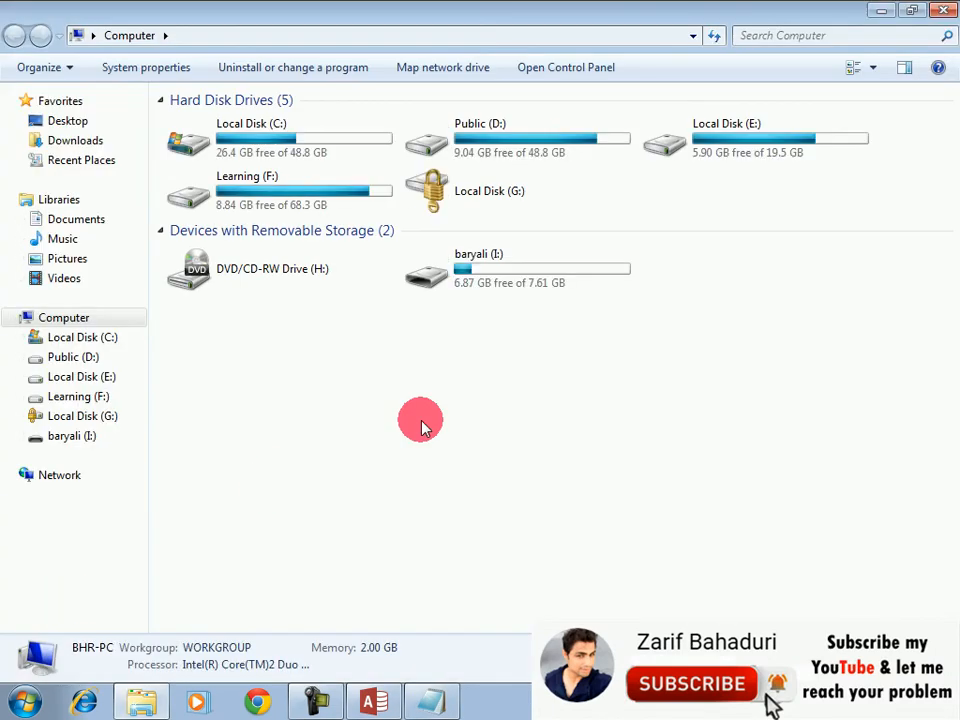
double_click(447, 148)
key(Down)
key(Down)
key(Down)
key(Down)
key(Down)
key(Down)
key(Down)
key(Down)
key(Down)
key(Down)
key(Down)
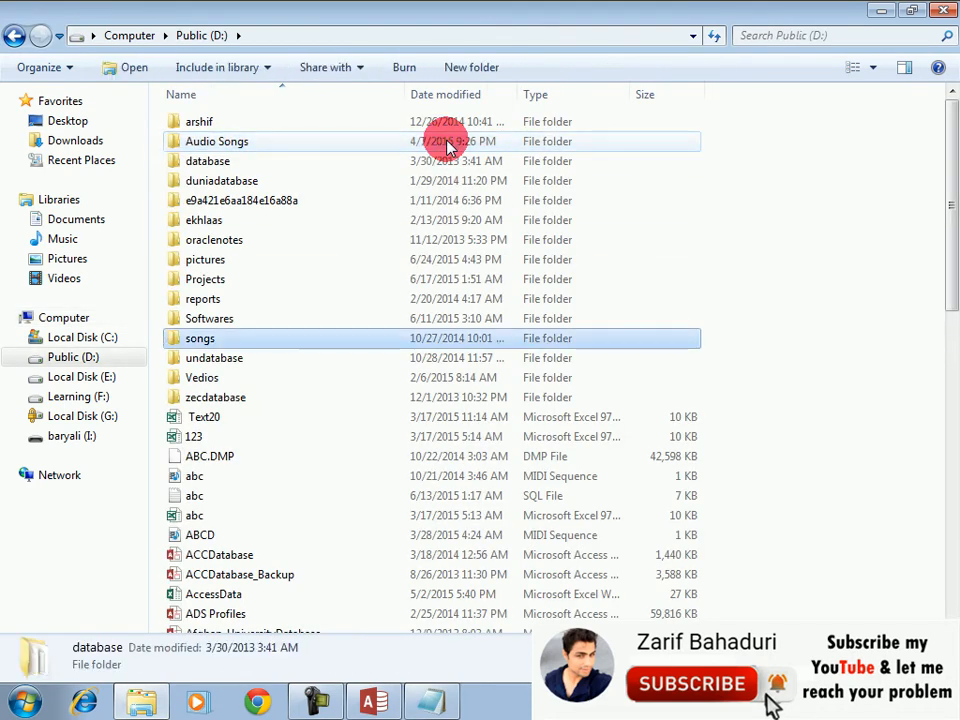
key(Up)
key(Return)
- Open the Oracle Database For W7 folder inside Softwares
key(Down)
key(Down)
key(Down)
key(Down)
key(Down)
key(Down)
key(Down)
key(Down)
key(Down)
key(Down)
key(Down)
key(Down)
key(Down)
key(Down)
key(Down)
key(Down)
key(Down)
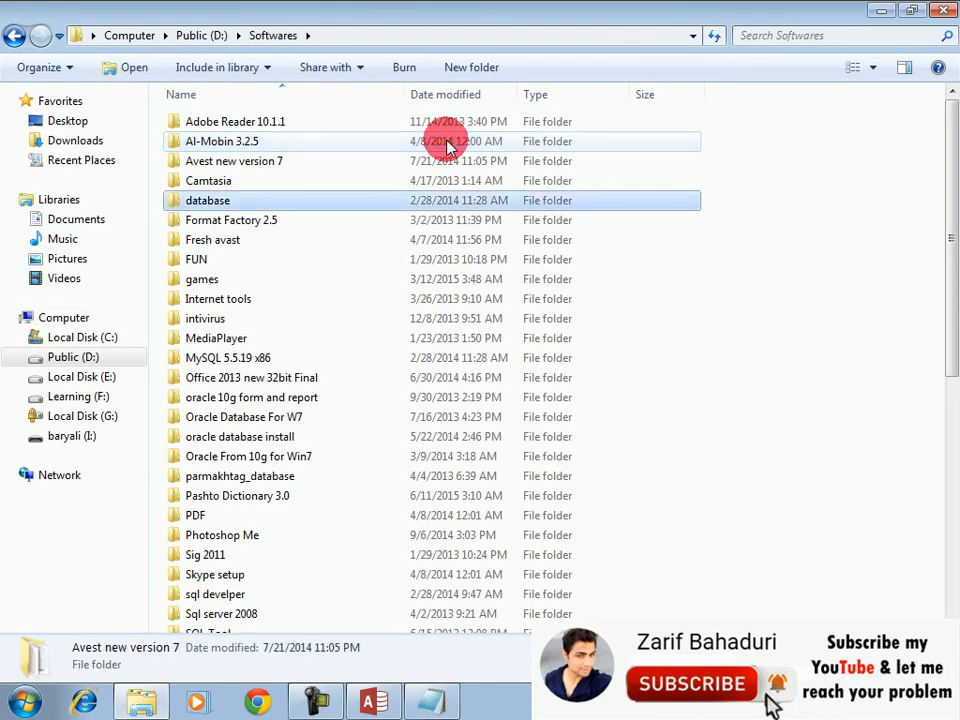
key(Up)
key(Up)
key(Return)
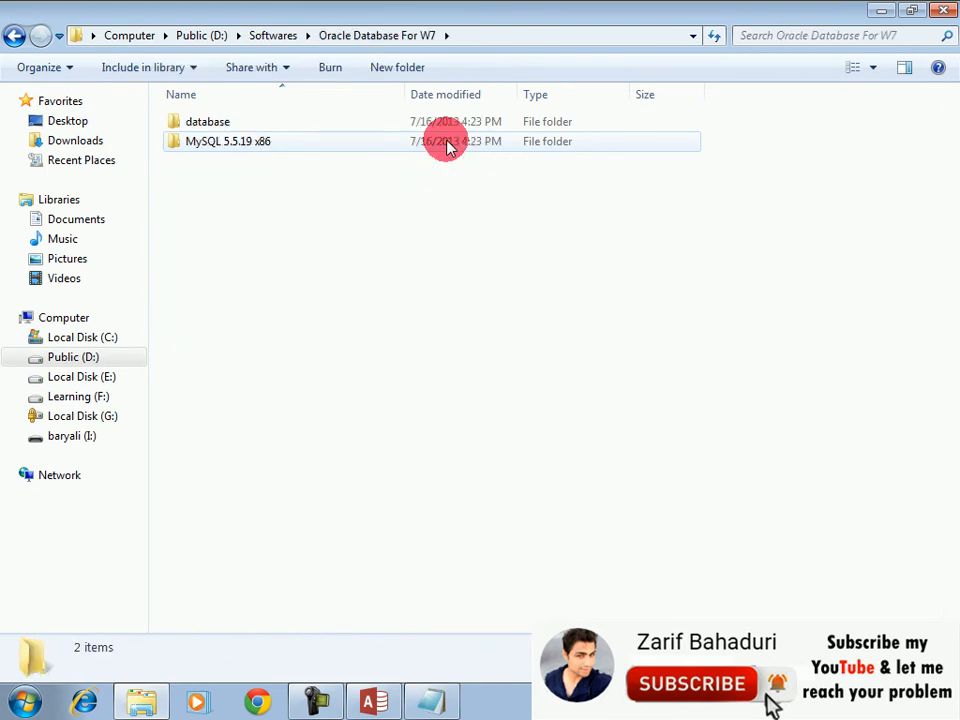
- Look inside the database folder in Oracle Database For W7, and go back up to Public (D:)
key(Down)
key(Return)
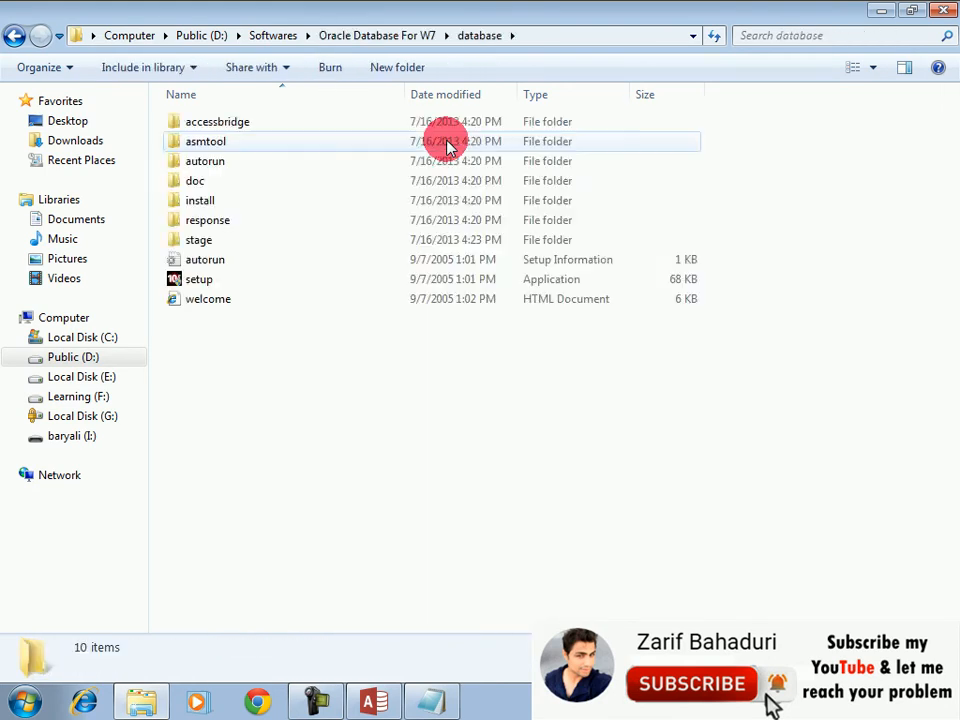
key(BackSpace)
right_click(221, 122)
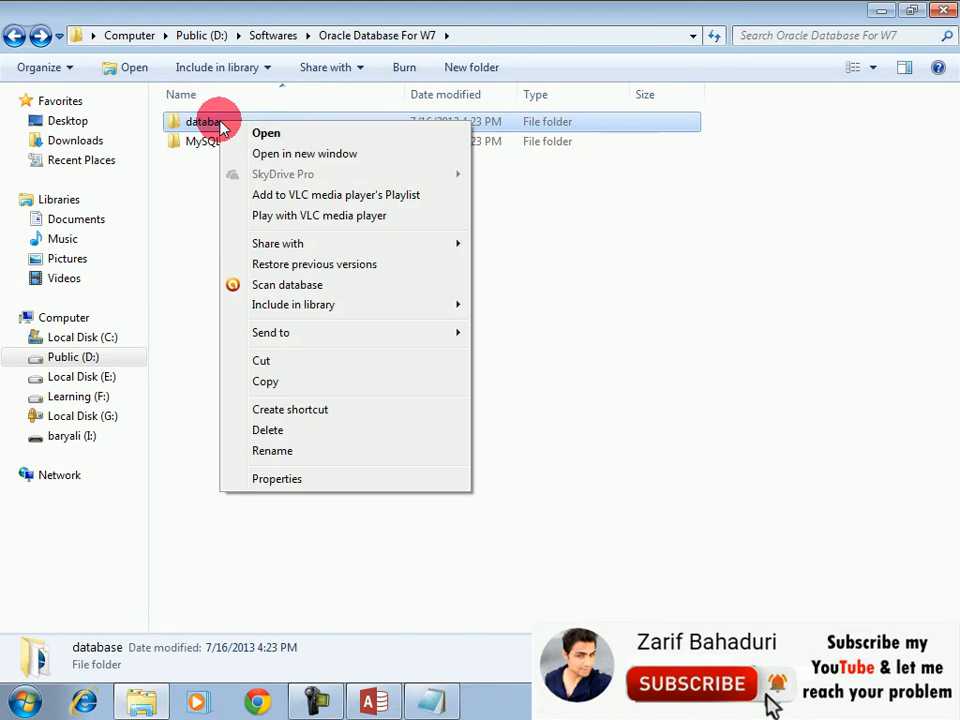
click(12, 38)
click(12, 38)
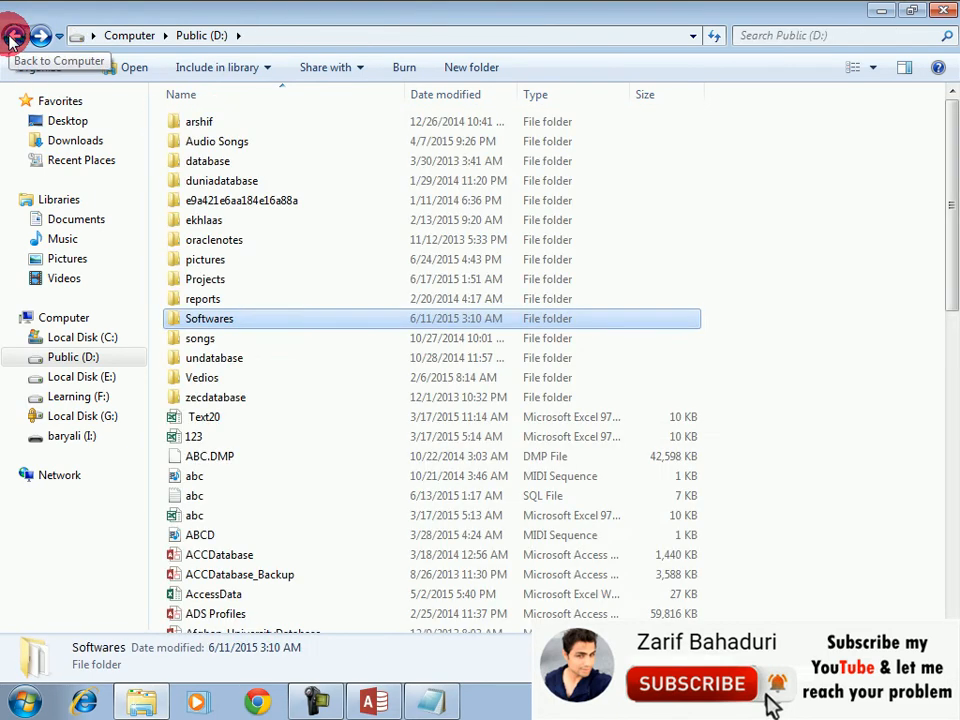
- Reopen the Softwares folder, view the contents of Oracle Database For W7, and return to Softwares
key(Return)
key(Down)
key(Down)
key(Down)
key(Down)
key(Down)
key(Down)
key(Down)
key(Down)
key(Down)
key(Down)
key(Down)
key(Down)
key(Down)
key(Down)
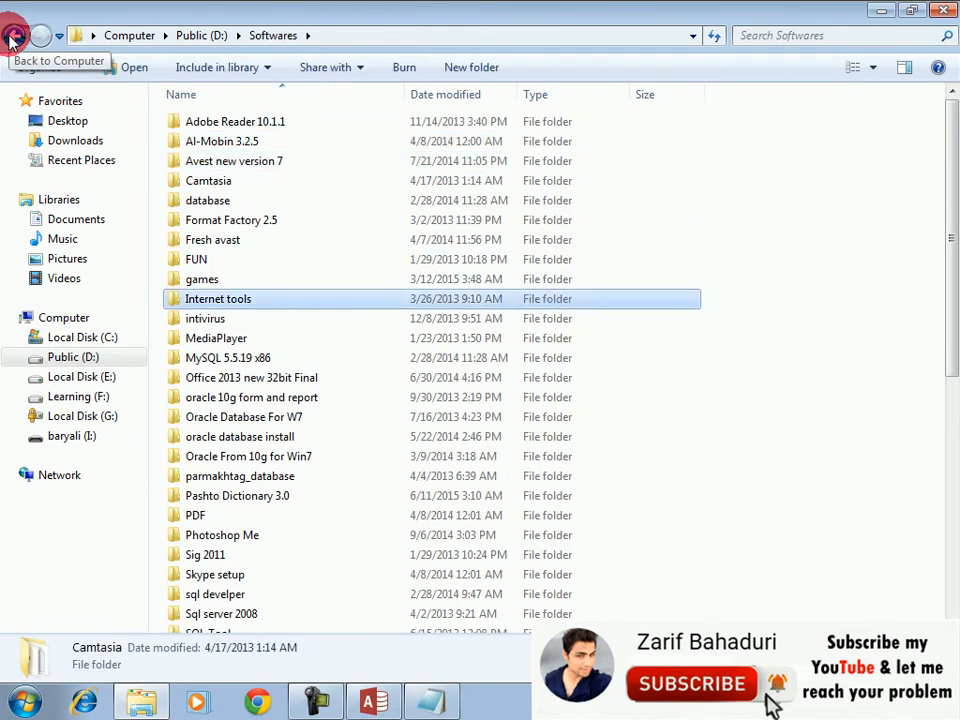
key(Down)
key(Down)
key(Down)
key(Down)
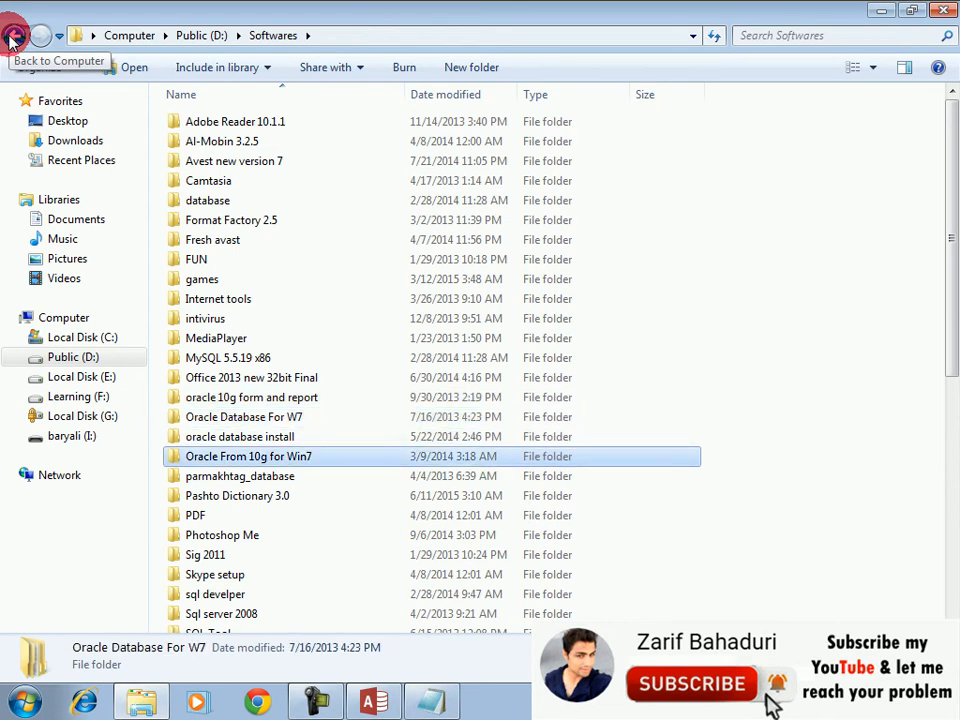
key(Down)
key(Up)
key(Up)
key(Up)
key(Return)
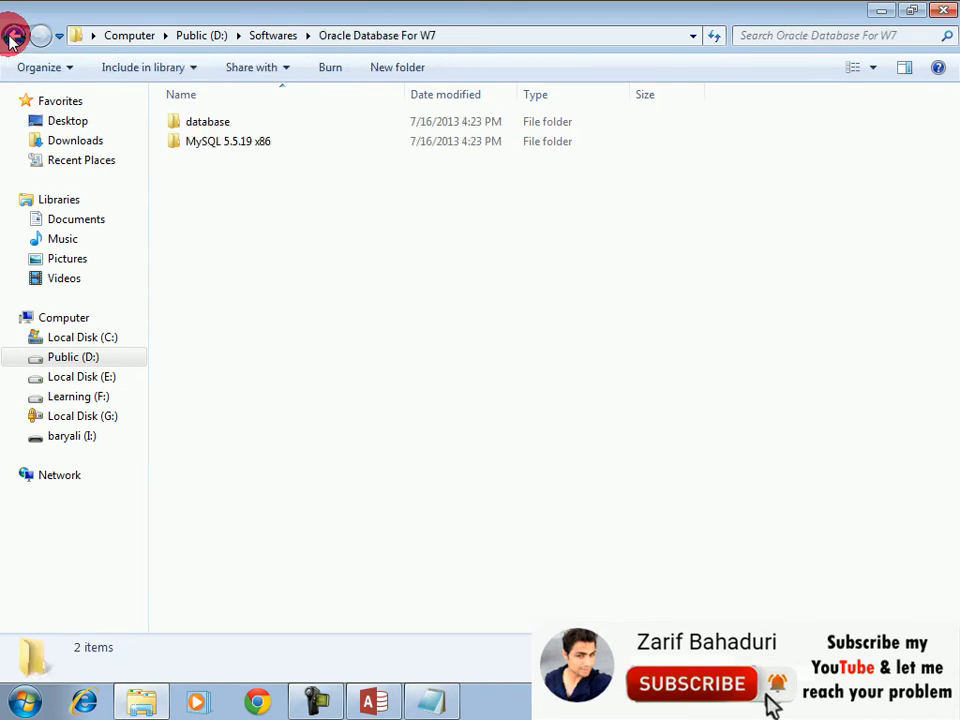
key(Down)
key(BackSpace)
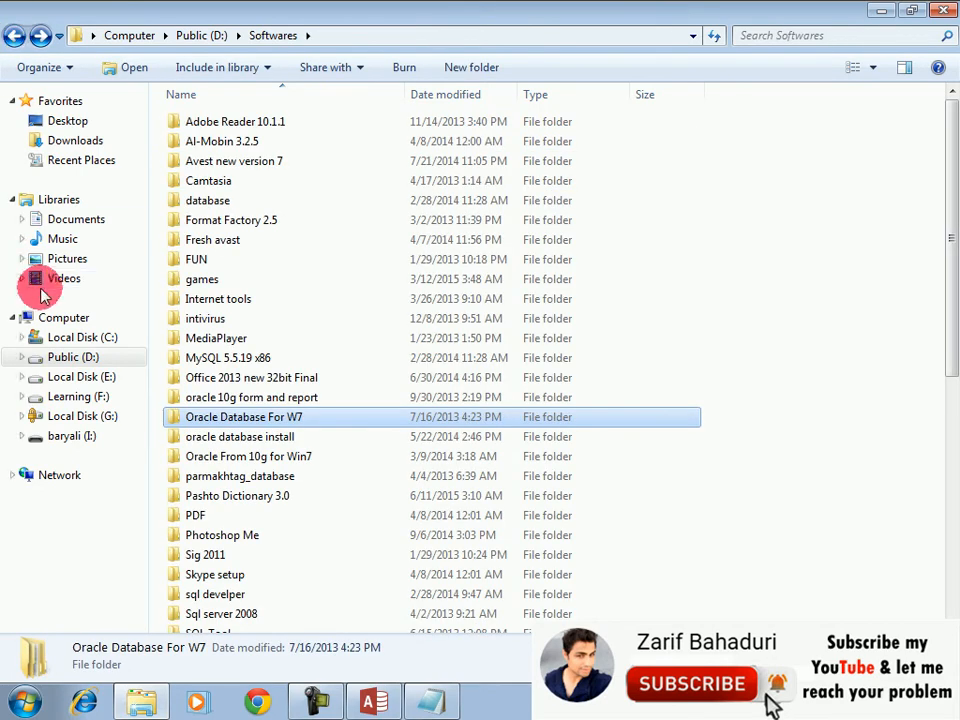
- View the Oracle10g_IDS folder inside oracle 10g form and report, and return to Softwares
key(Up)
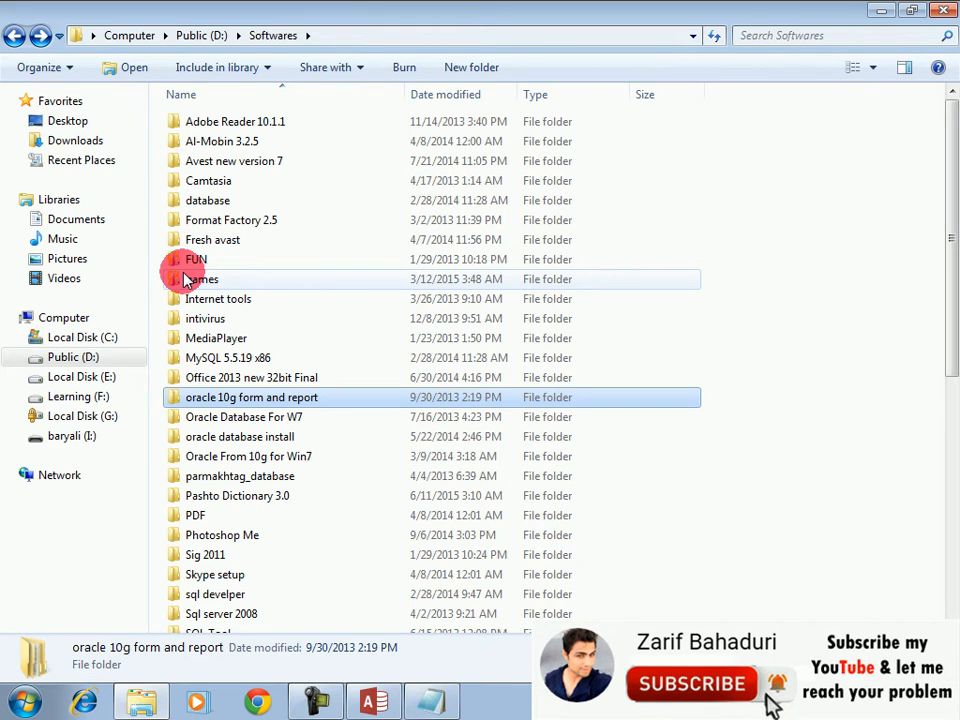
key(Up)
key(Down)
key(Return)
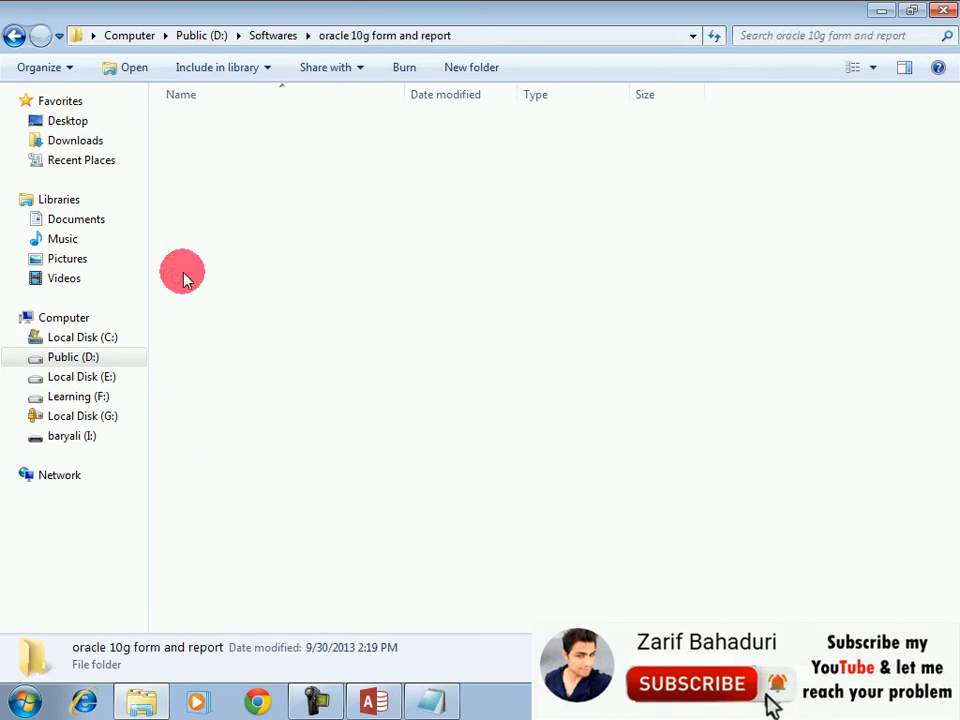
key(Down)
key(Return)
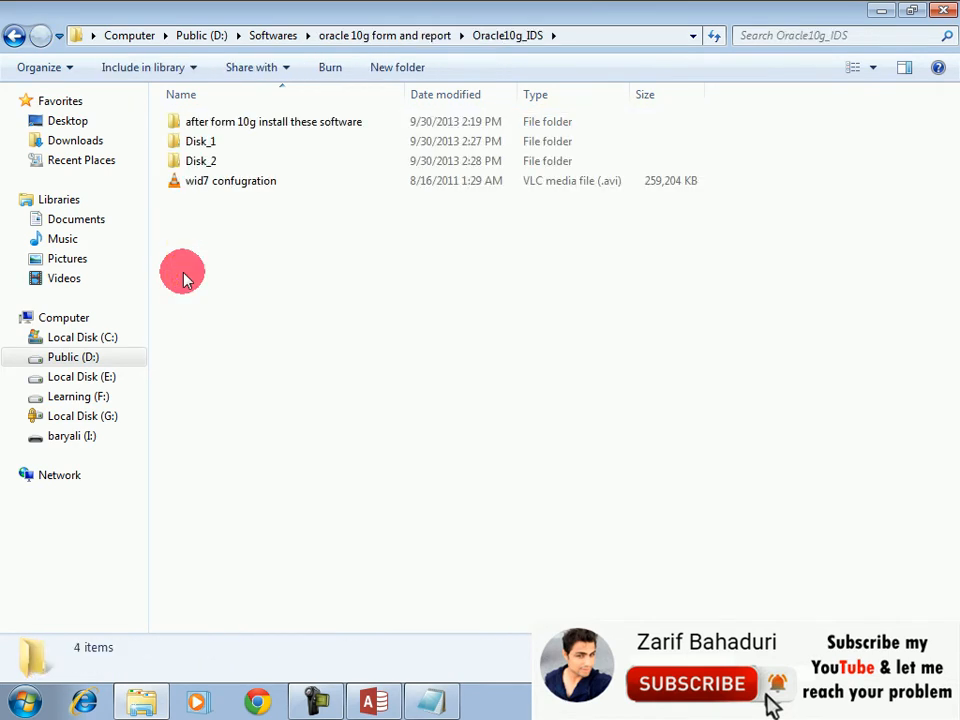
key(BackSpace)
key(BackSpace)
- Try sending the oracle database install folder to the I: drive, and cancel the copy
key(Up)
key(Down)
key(Down)
key(Down)
key(Up)
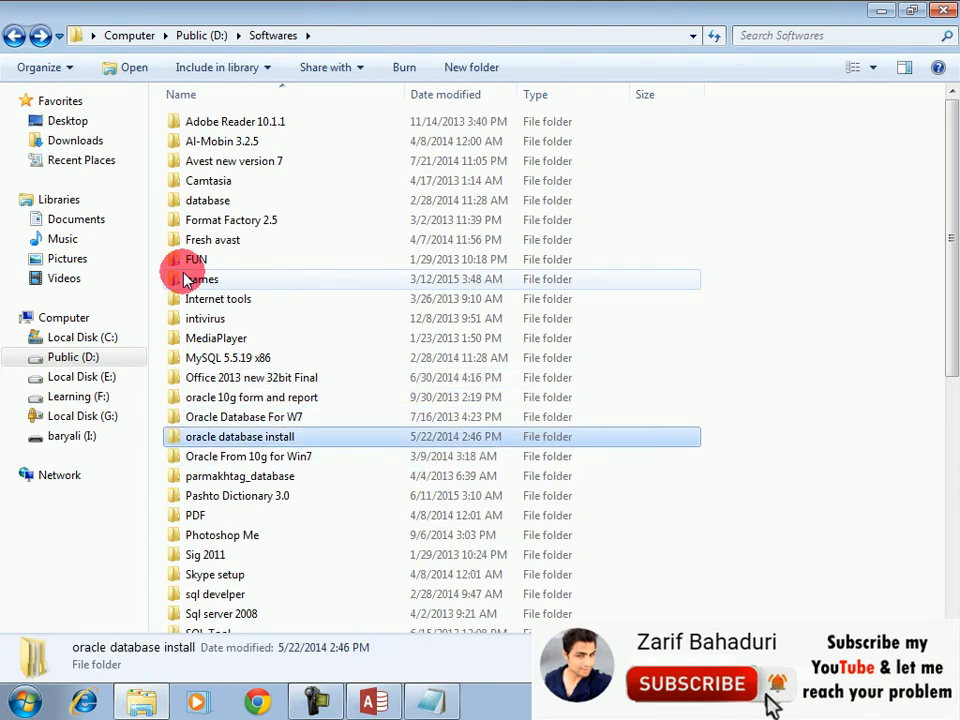
right_click(248, 443)
mouse_move(456, 278)
click(550, 399)
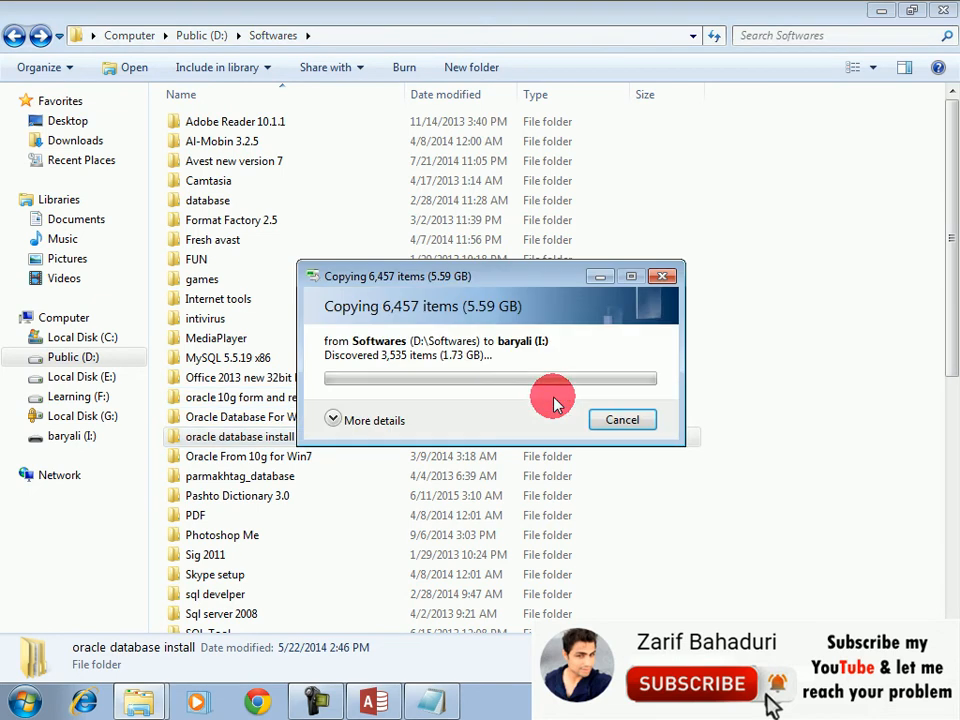
drag(479, 277, 567, 278)
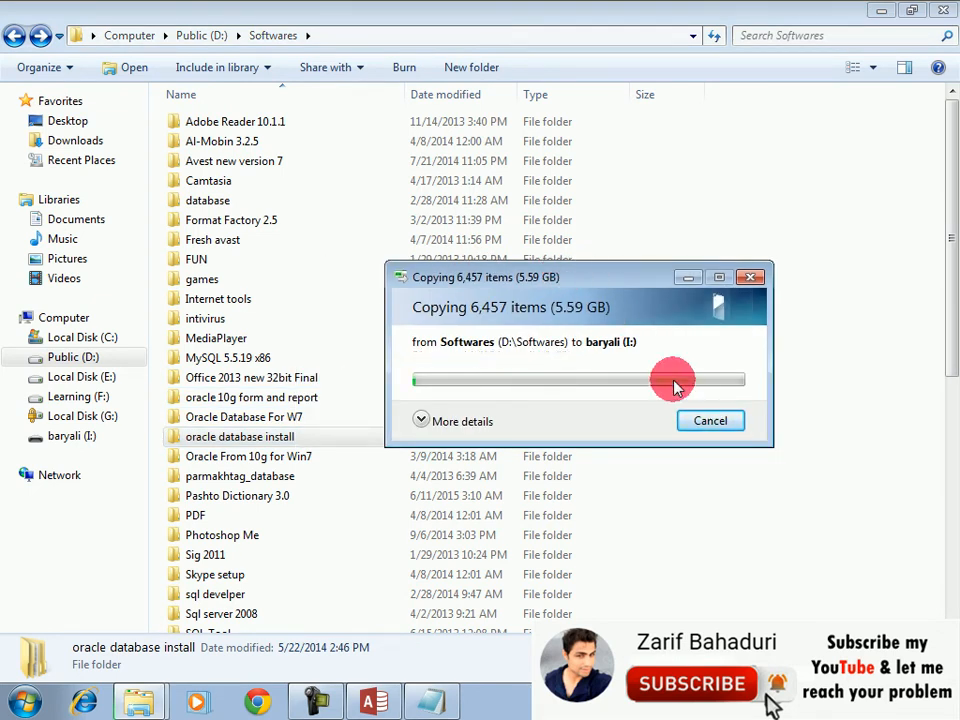
click(706, 423)
- Open oracle database install, look inside its Oracle DataBase 10g folder, and go back one level
double_click(242, 436)
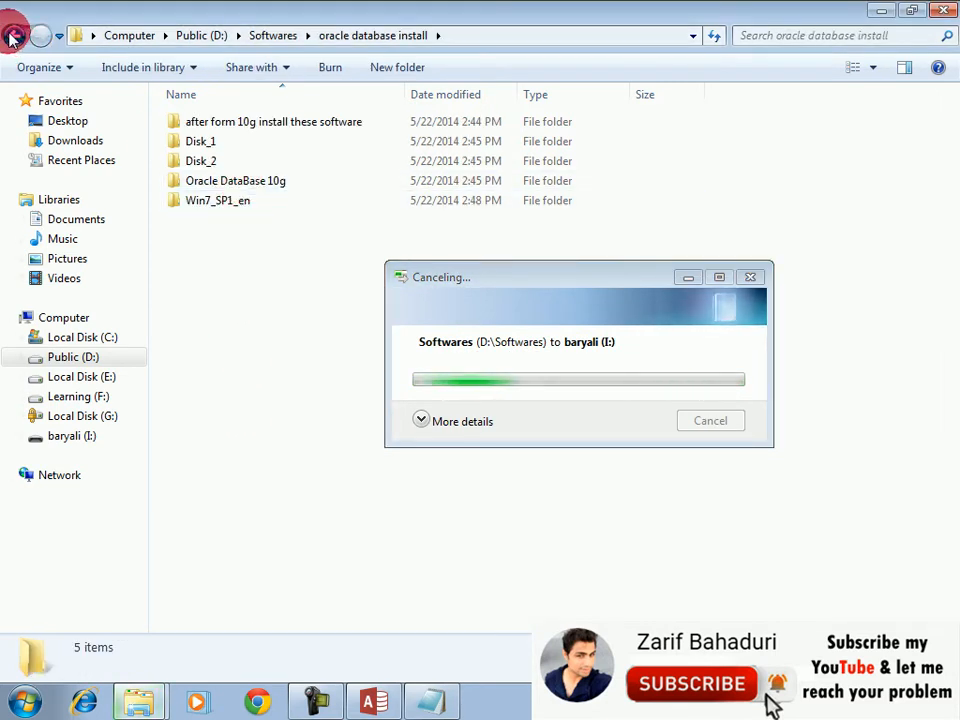
double_click(195, 186)
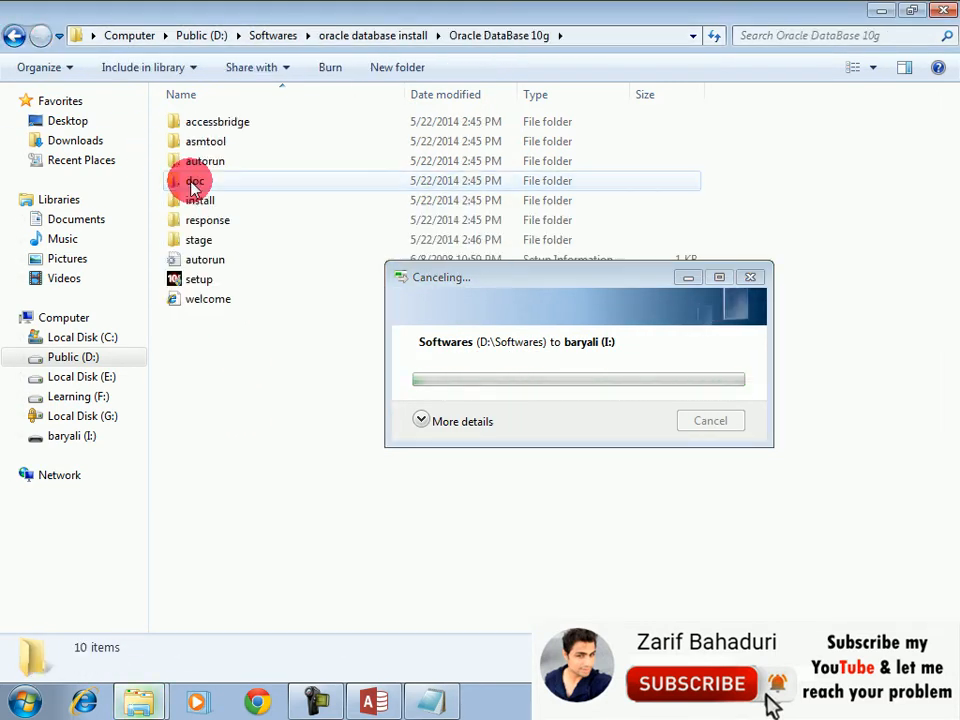
click(12, 36)
click(206, 186)
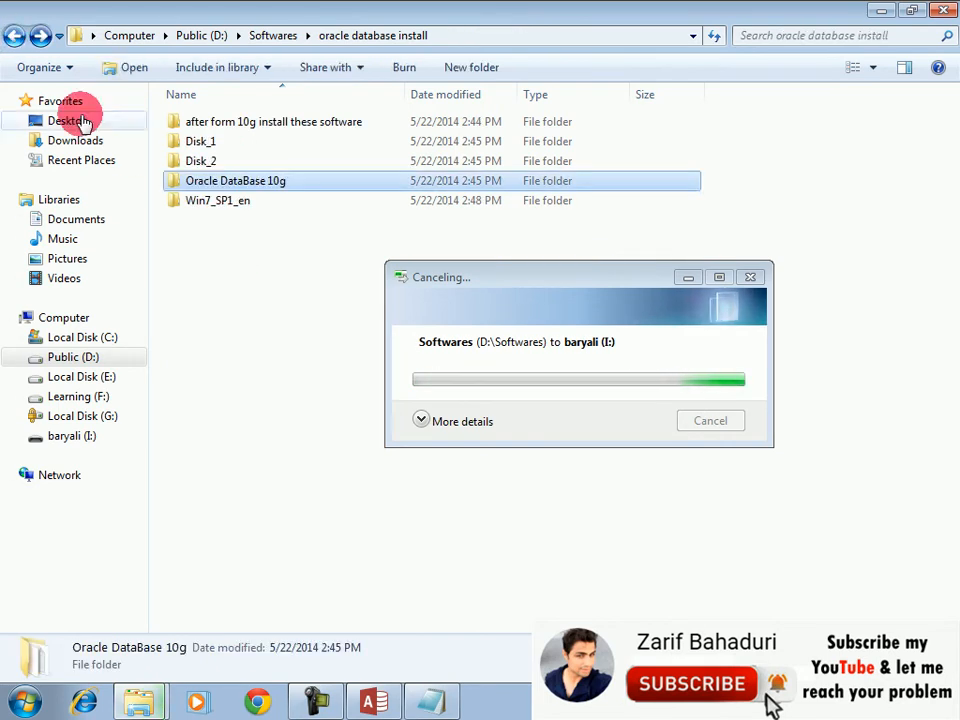
right_click(218, 190)
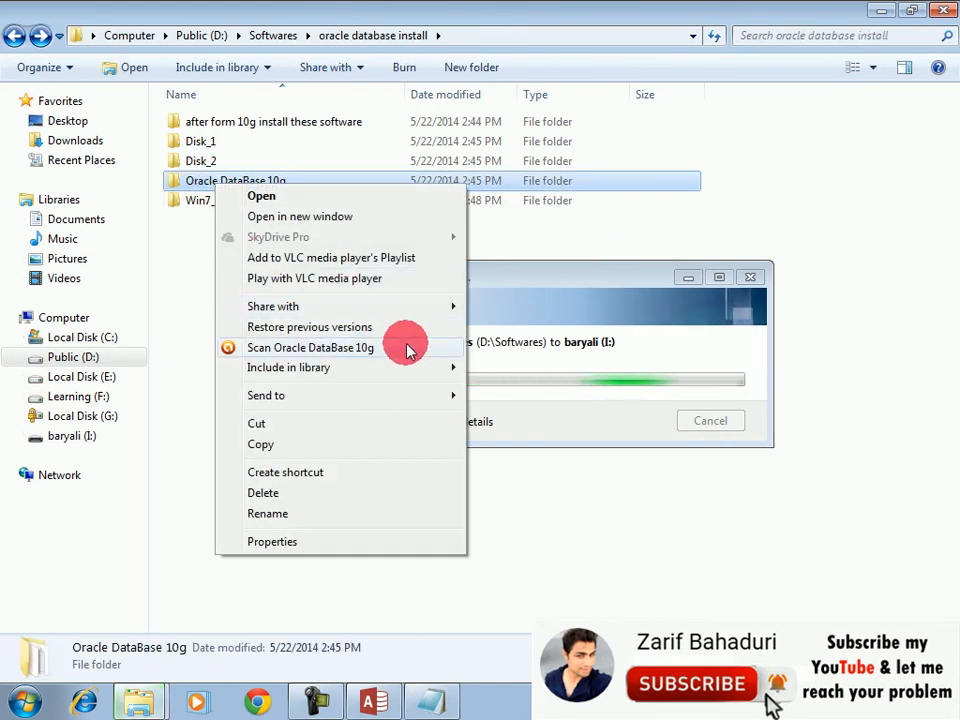
mouse_move(408, 396)
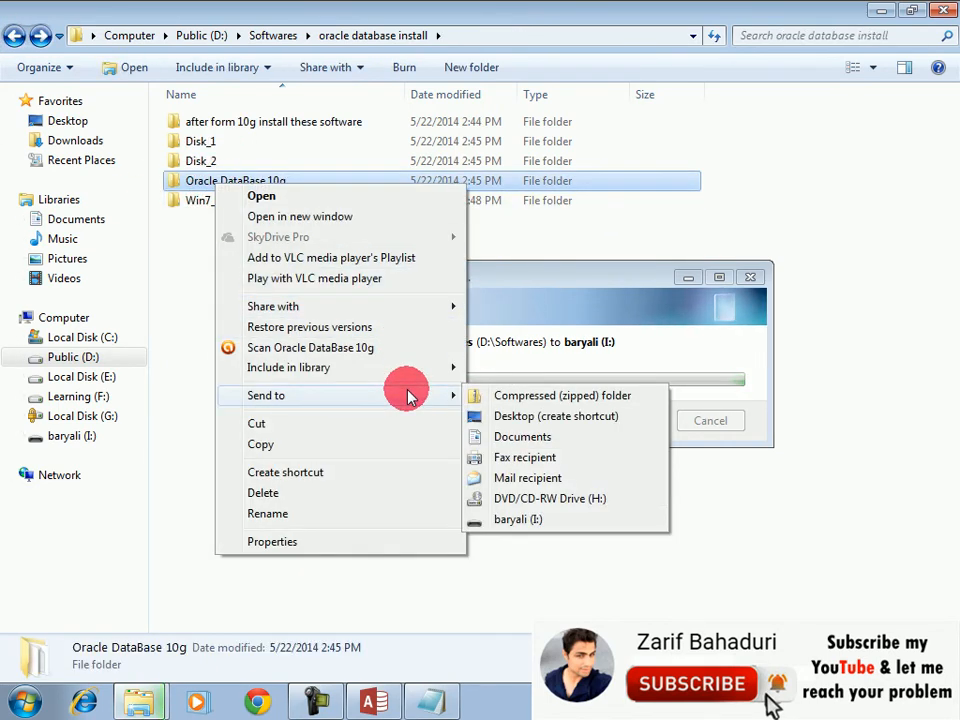
click(630, 296)
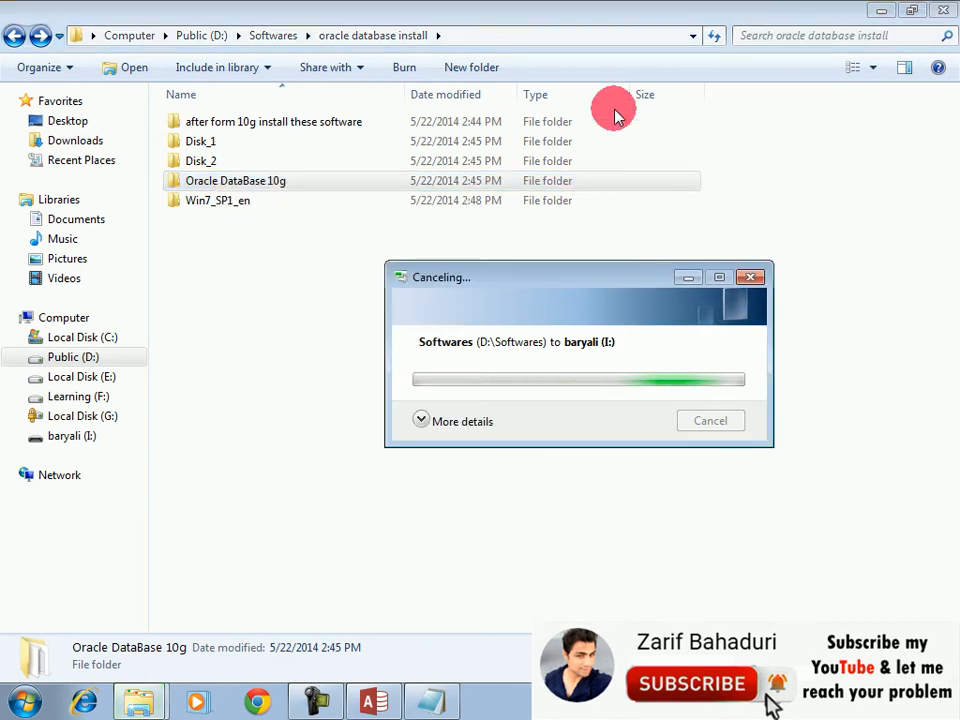
- Return to Softwares and send the database folder inside Oracle Database For W7 to the I: drive
click(14, 38)
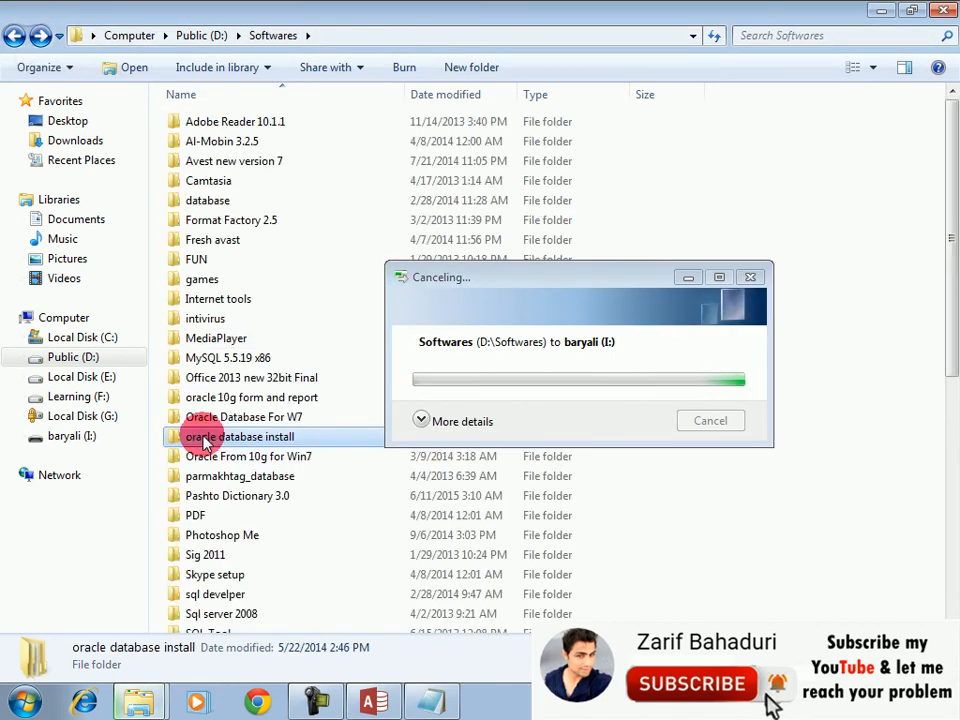
click(220, 460)
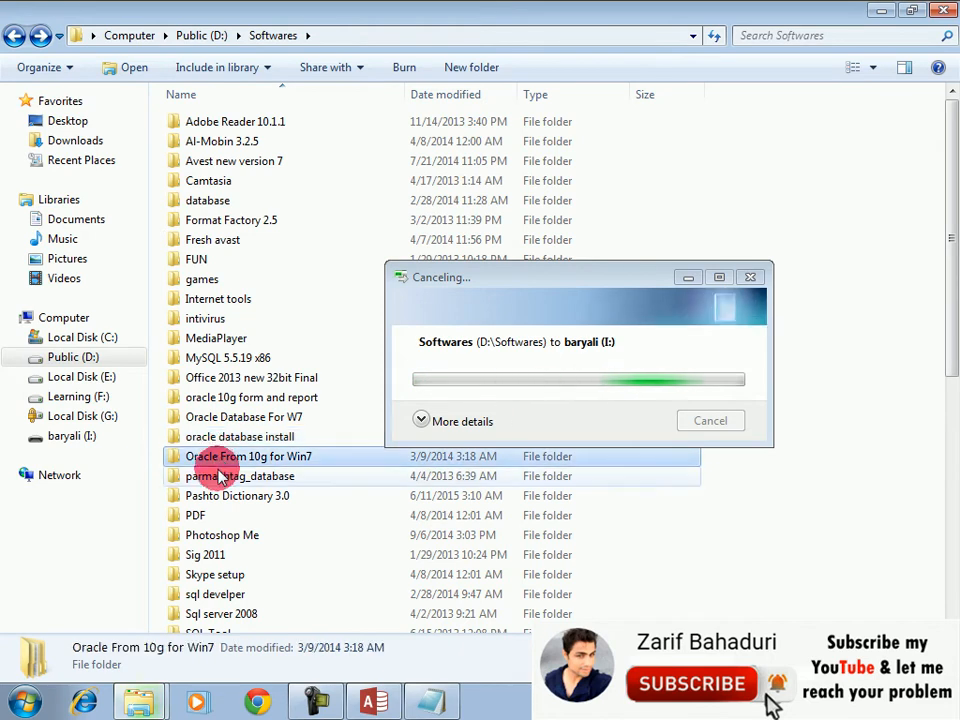
double_click(237, 420)
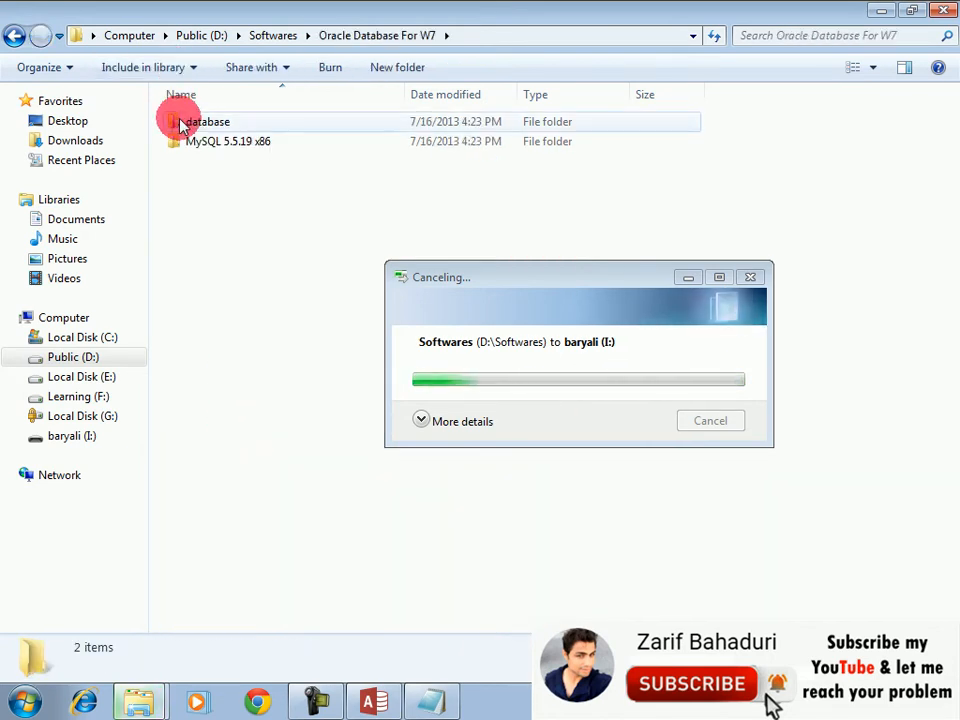
right_click(181, 124)
mouse_move(358, 338)
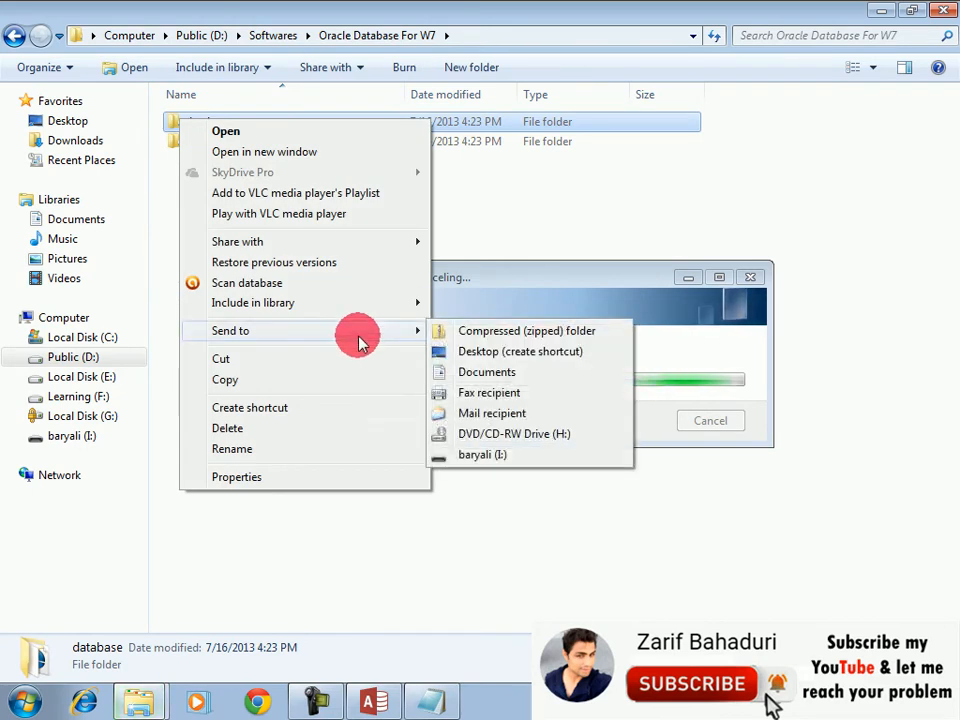
click(463, 455)
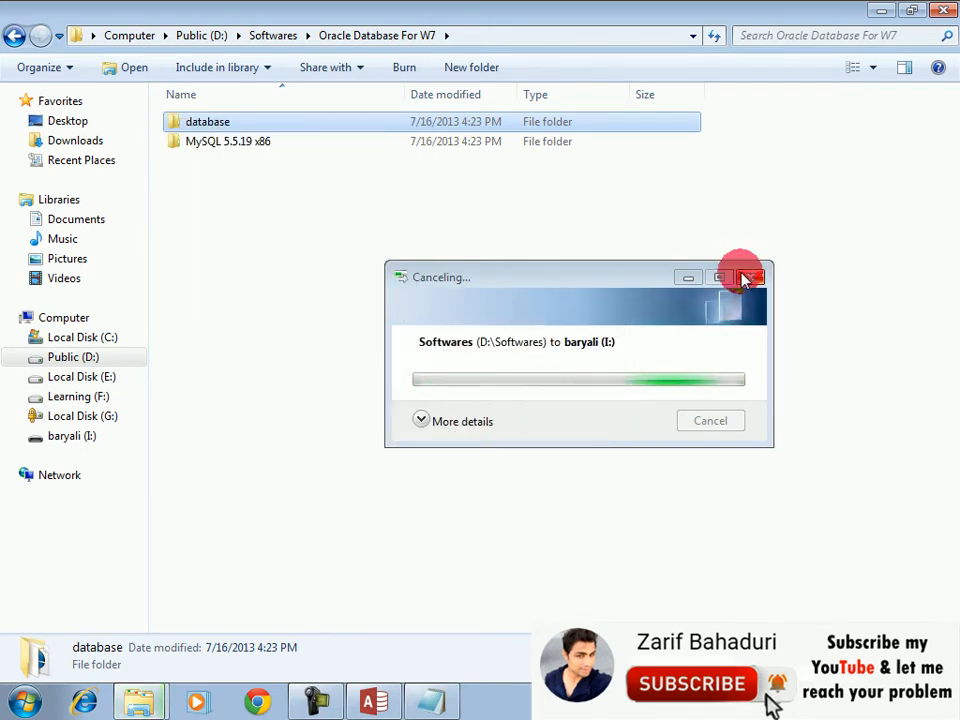
- Minimize the progress window of the database folder copy and close the Windows Explorer window
click(750, 281)
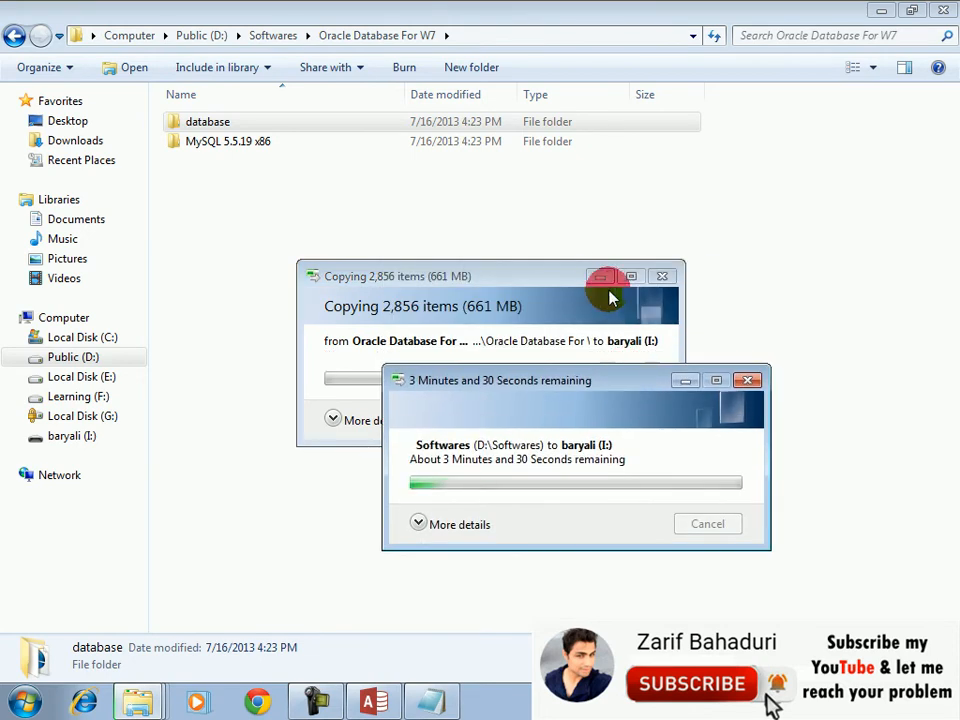
click(599, 276)
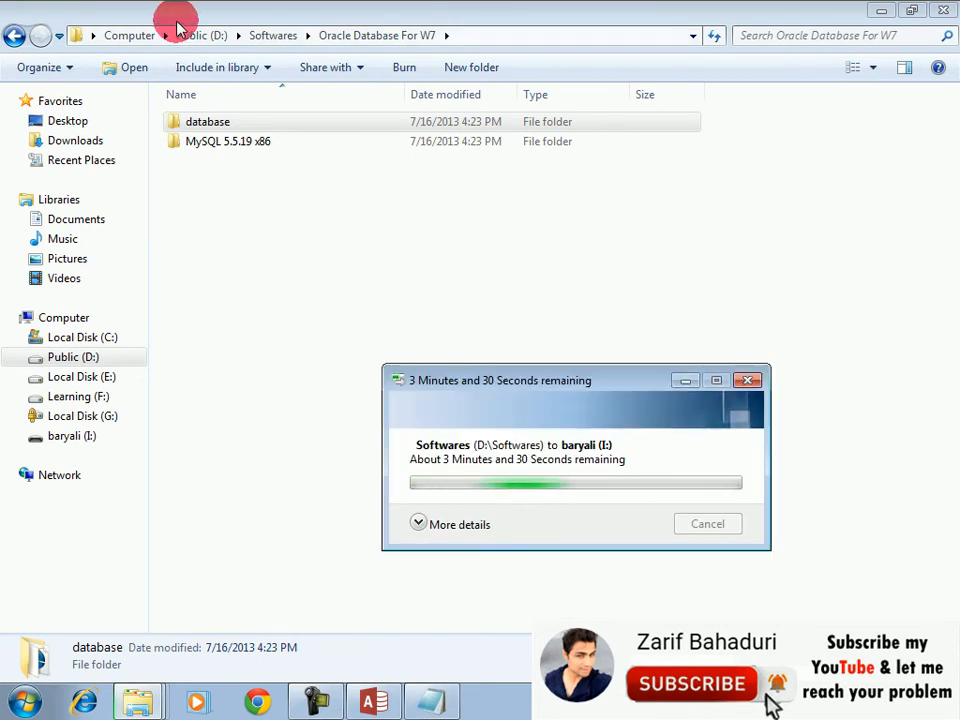
click(946, 10)
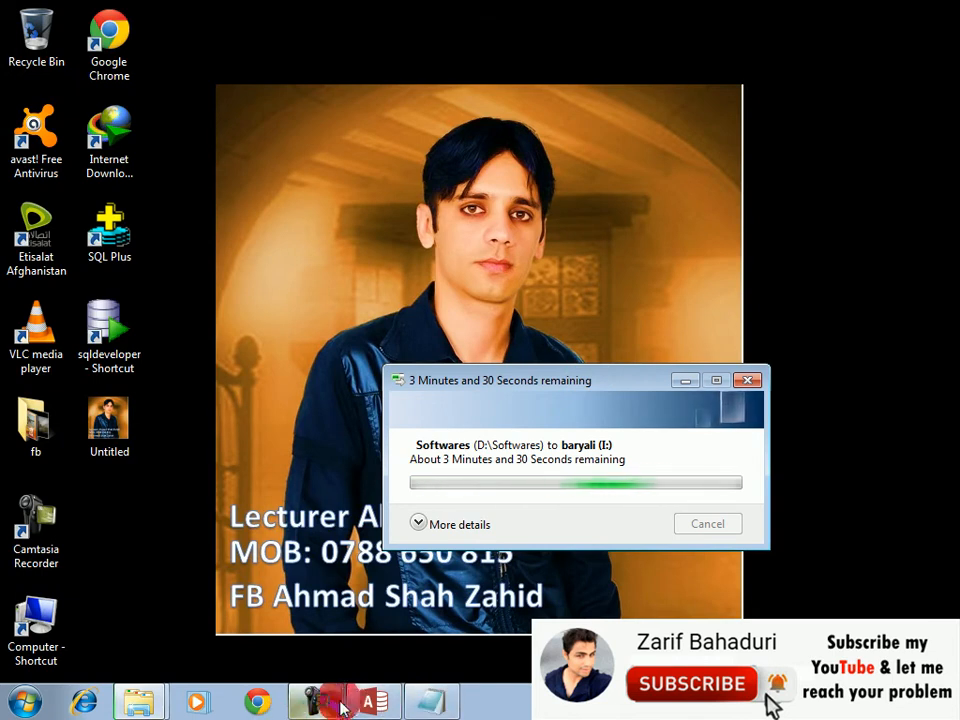
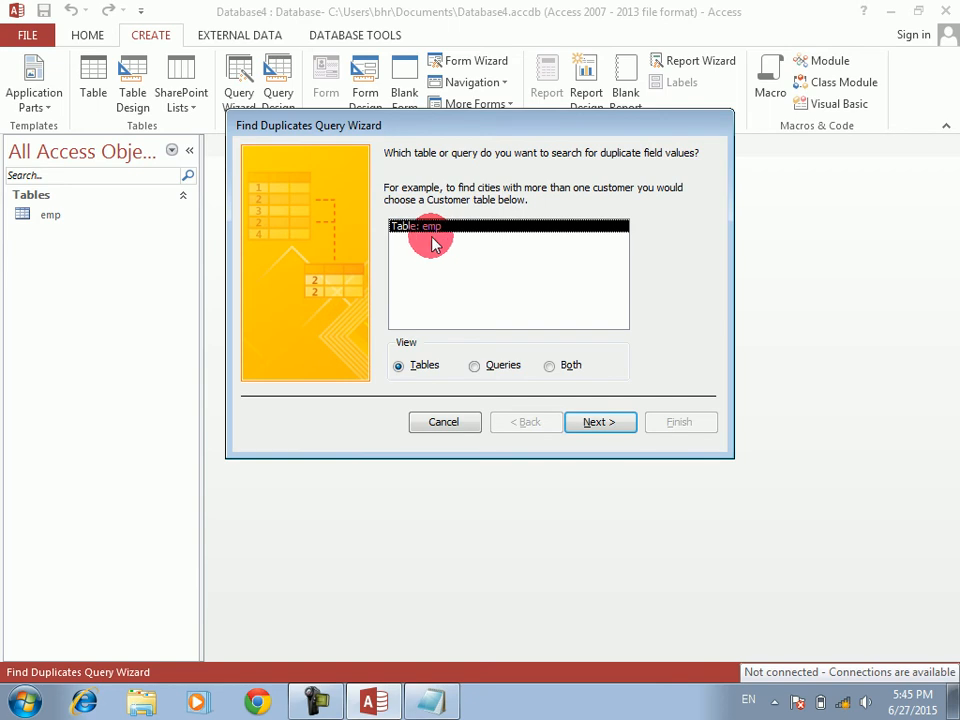
- Create a Find Duplicates query on the emp table with empno as the duplicate-value field and ename, job and salary as additional fields
click(591, 420)
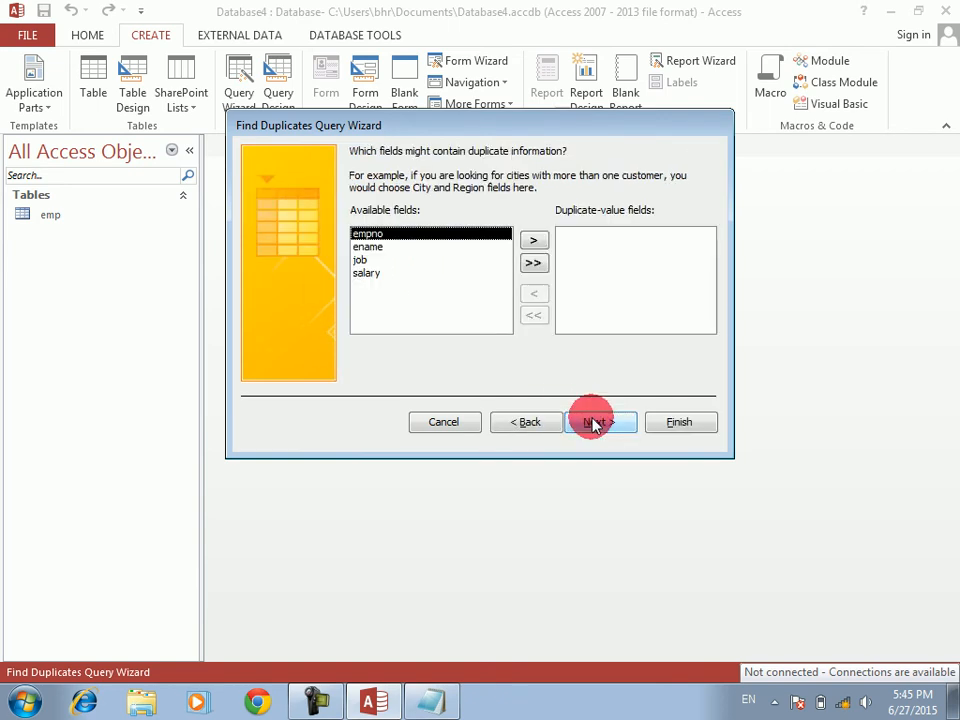
drag(484, 126, 479, 174)
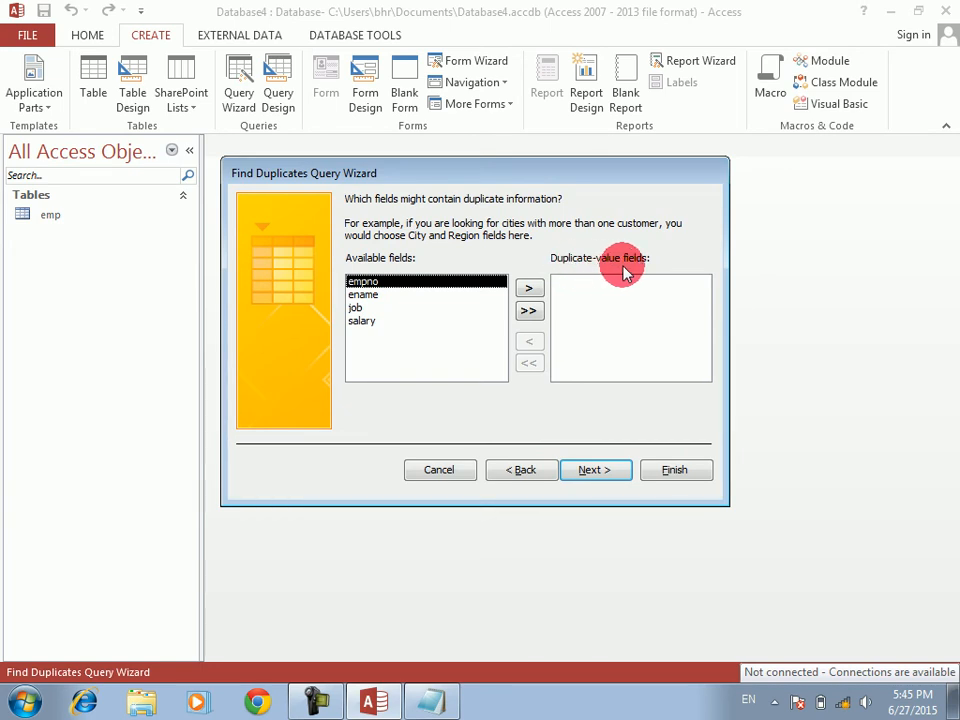
click(529, 287)
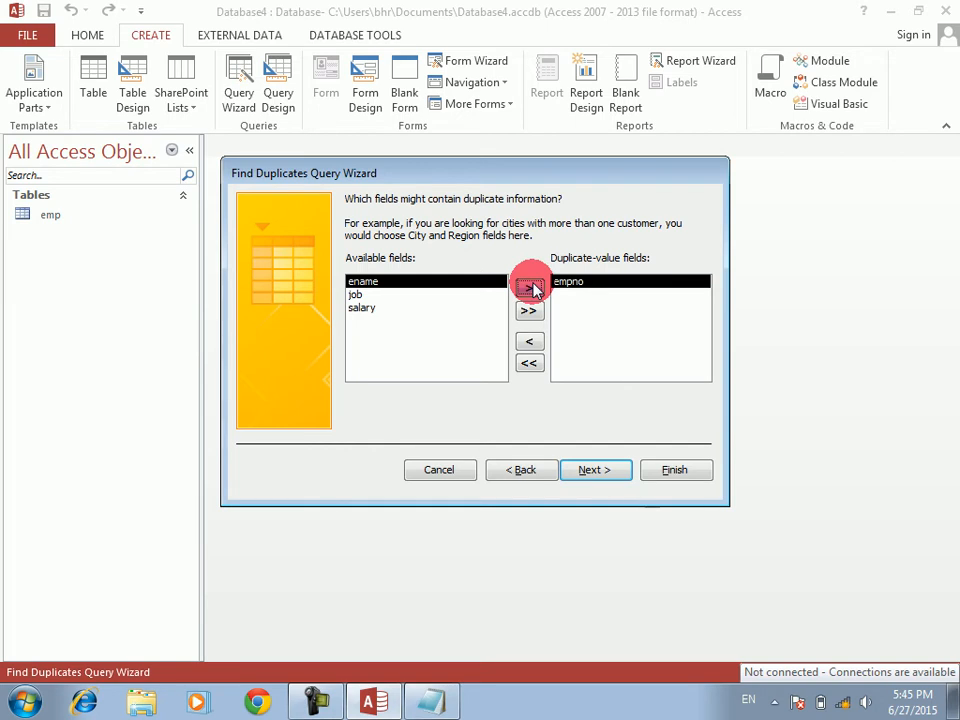
click(580, 468)
click(528, 324)
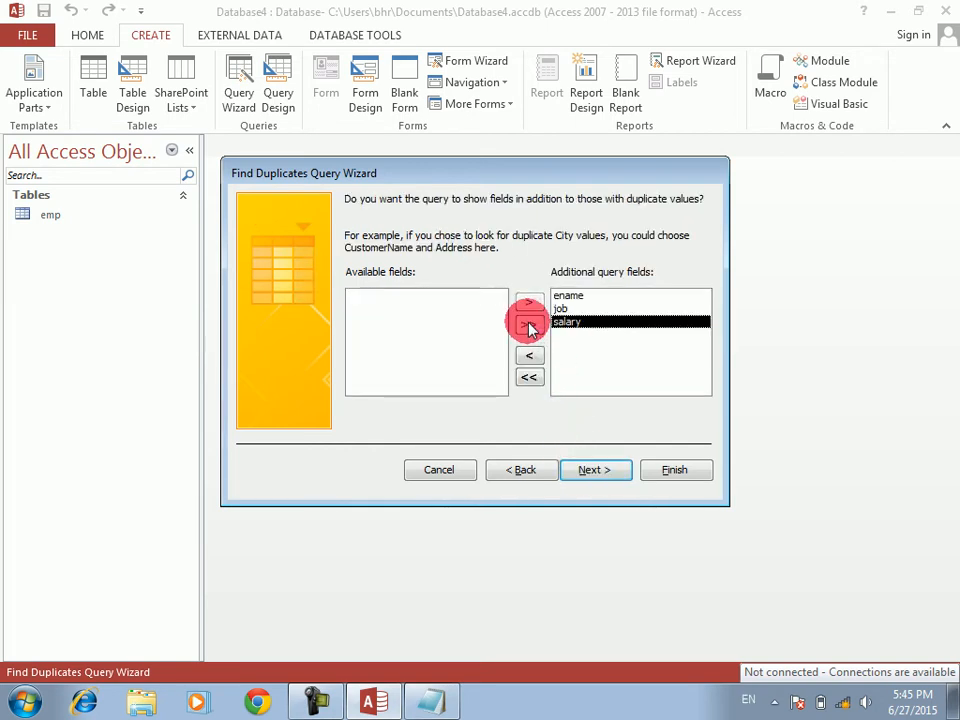
click(580, 472)
click(648, 470)
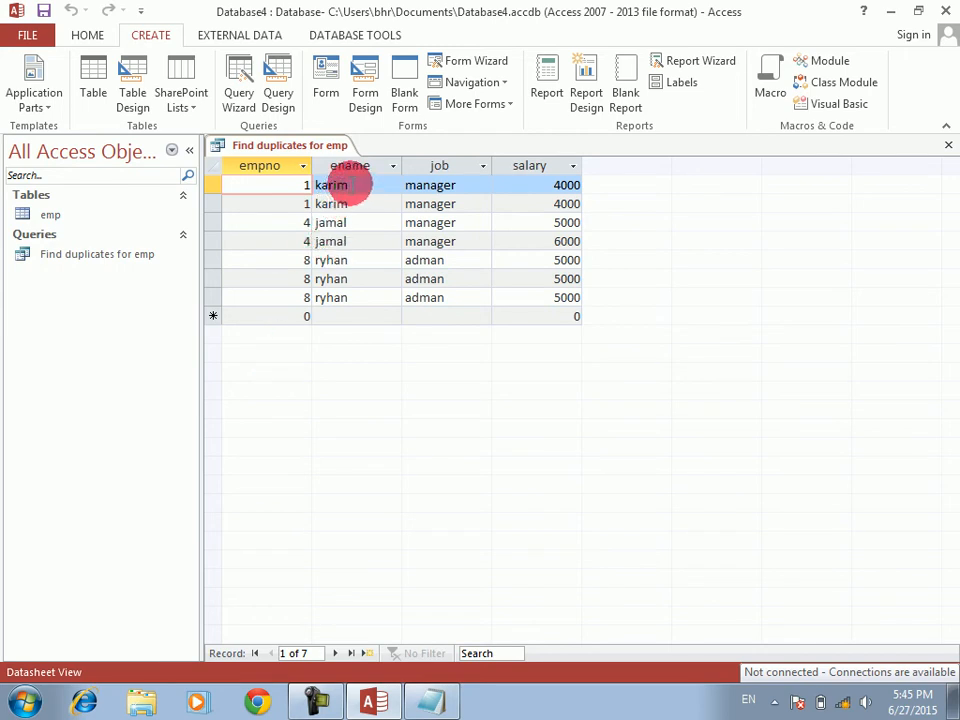
- Examine the duplicate employee records in the query result by stepping through the ename and empno values
click(351, 185)
key(Down)
key(Down)
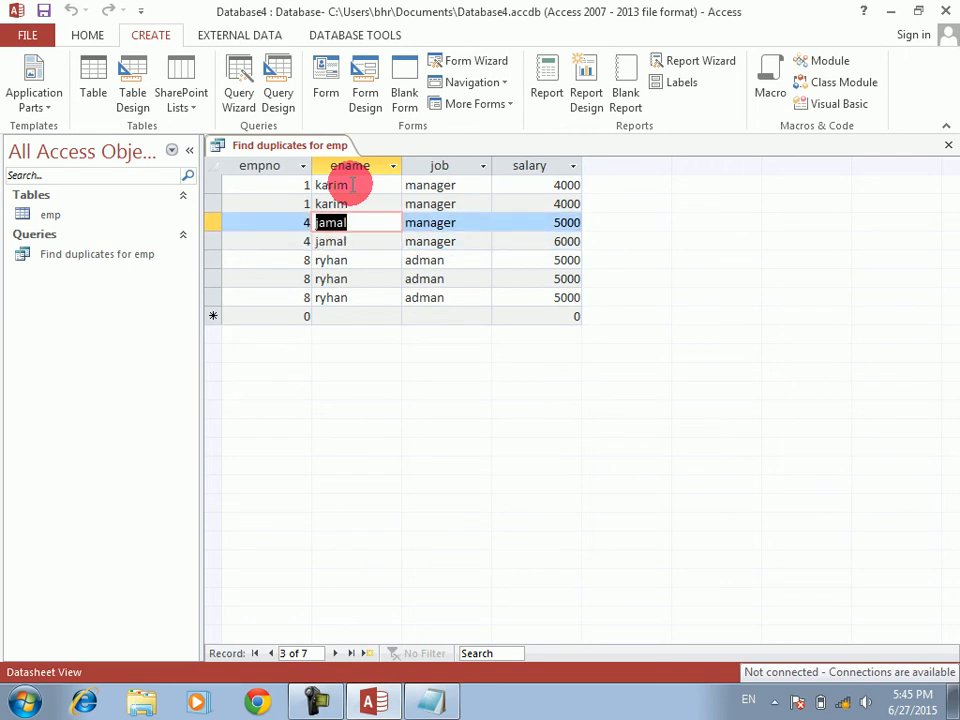
key(Down)
key(Down)
key(Left)
key(Right)
key(Left)
key(Down)
key(Up)
key(Down)
key(Down)
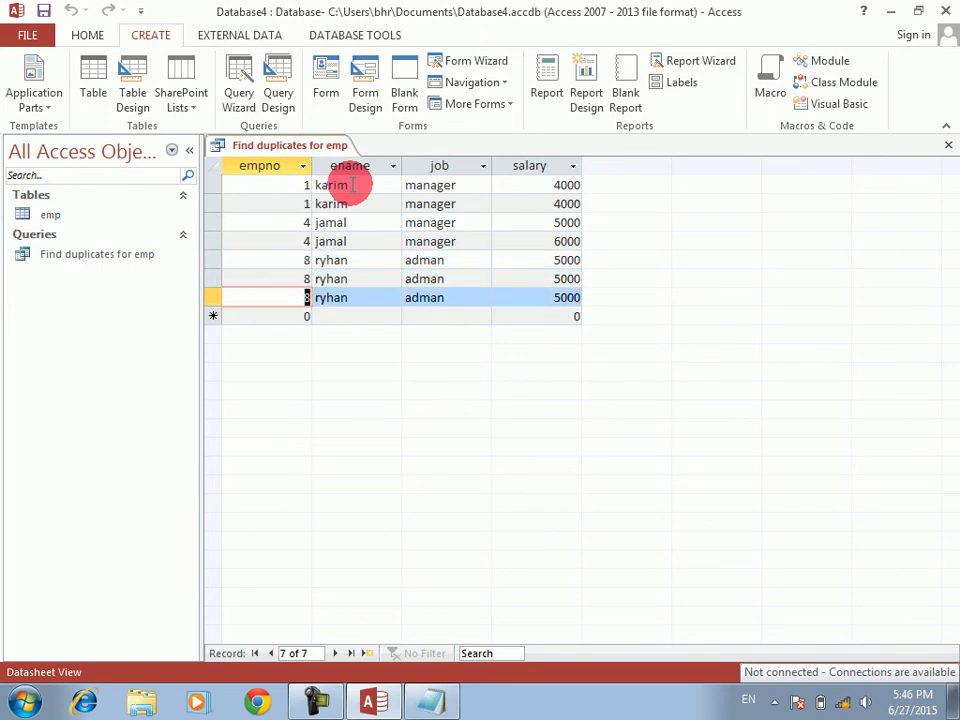
- View the description of the Find Unmatched Query Wizard and dismiss the new query selection without creating a query
key(Up)
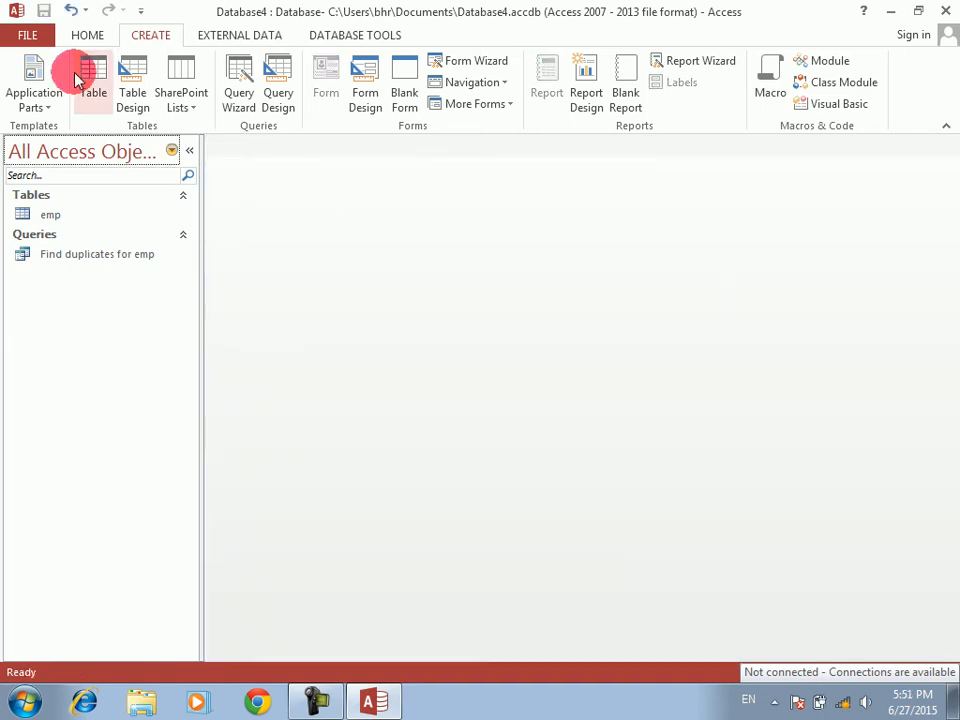
click(241, 84)
mouse_move(480, 167)
mouse_down()
mouse_move(421, 175)
mouse_move(481, 187)
mouse_up()
click(478, 217)
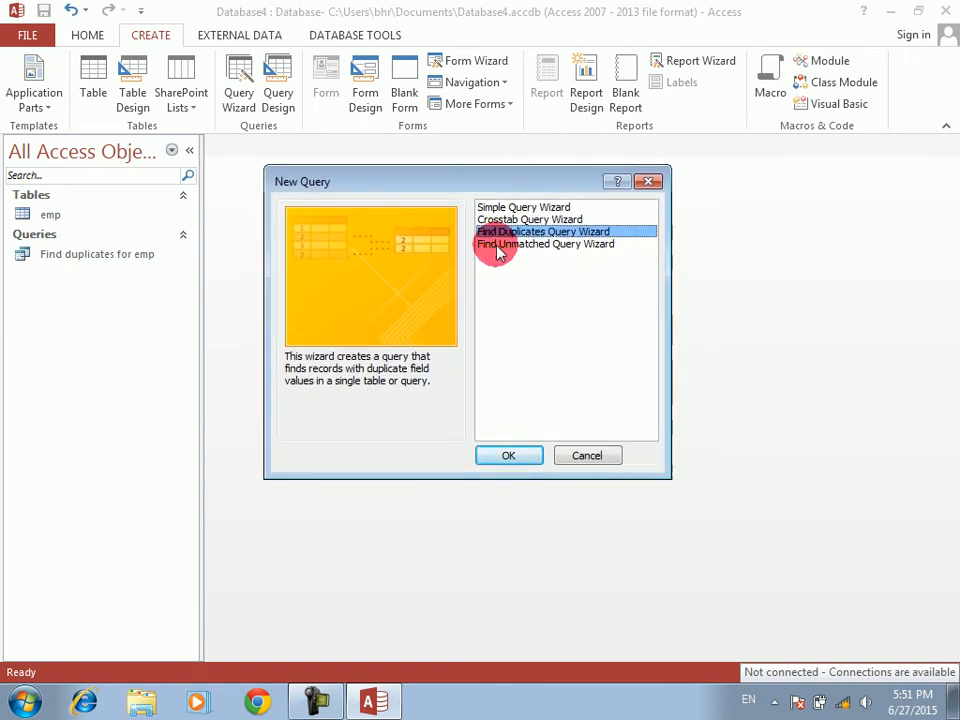
click(498, 246)
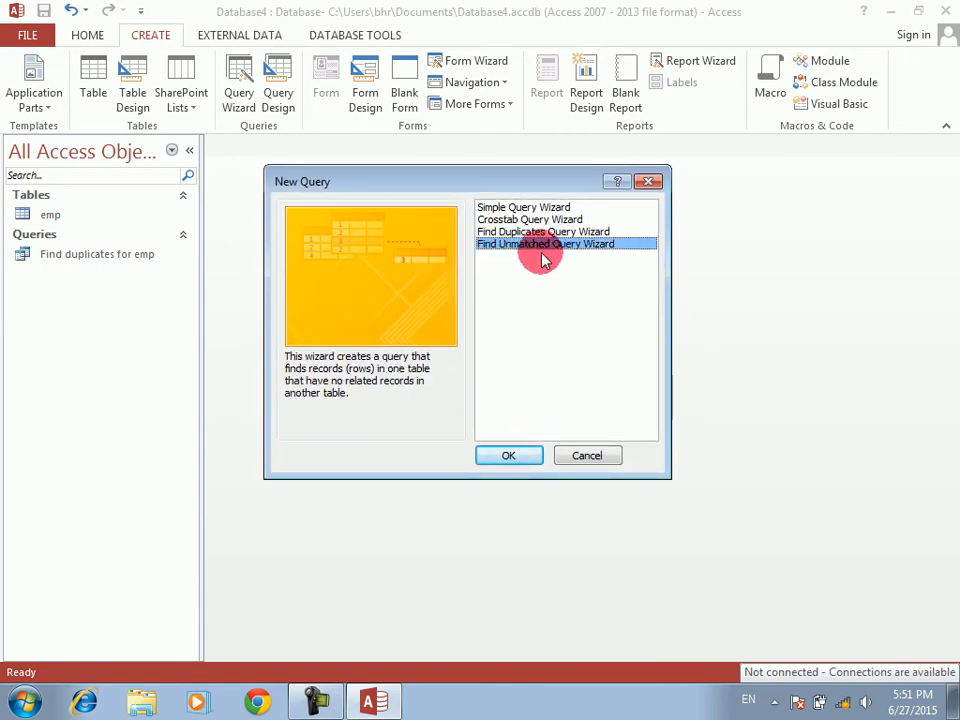
drag(507, 170, 499, 156)
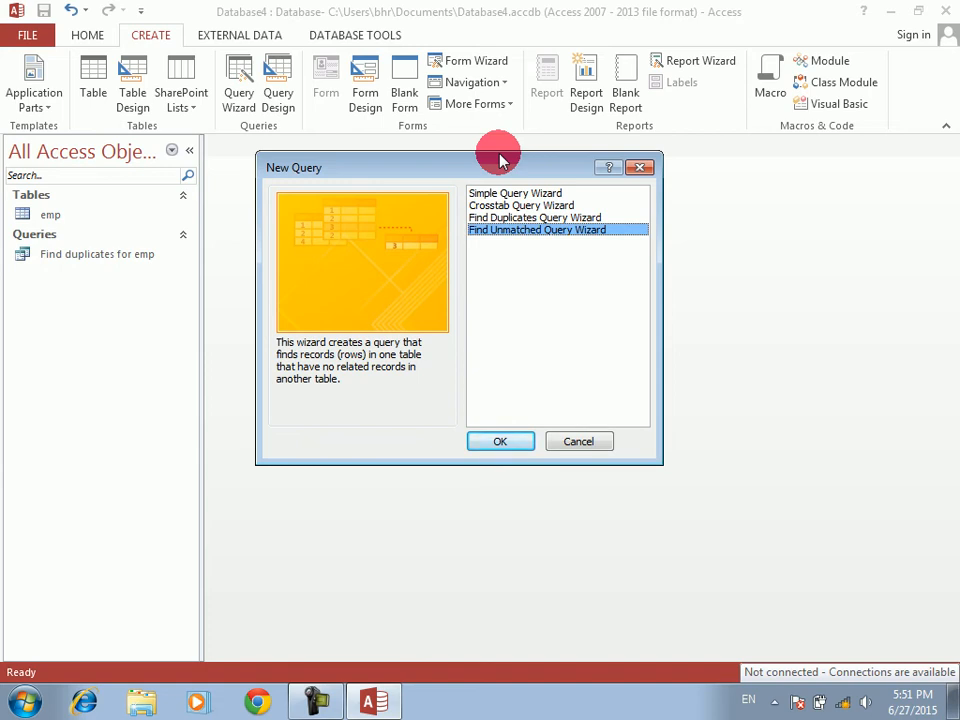
drag(499, 156, 466, 152)
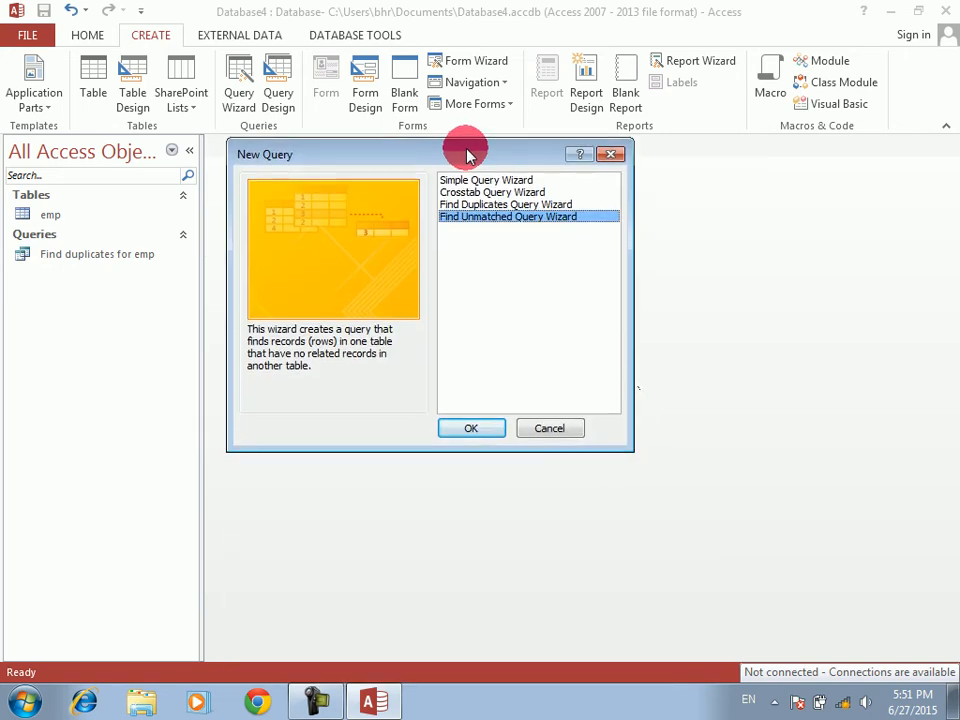
click(545, 426)
- Delete the existing emp table and the Find duplicates for emp query from the database
click(36, 216)
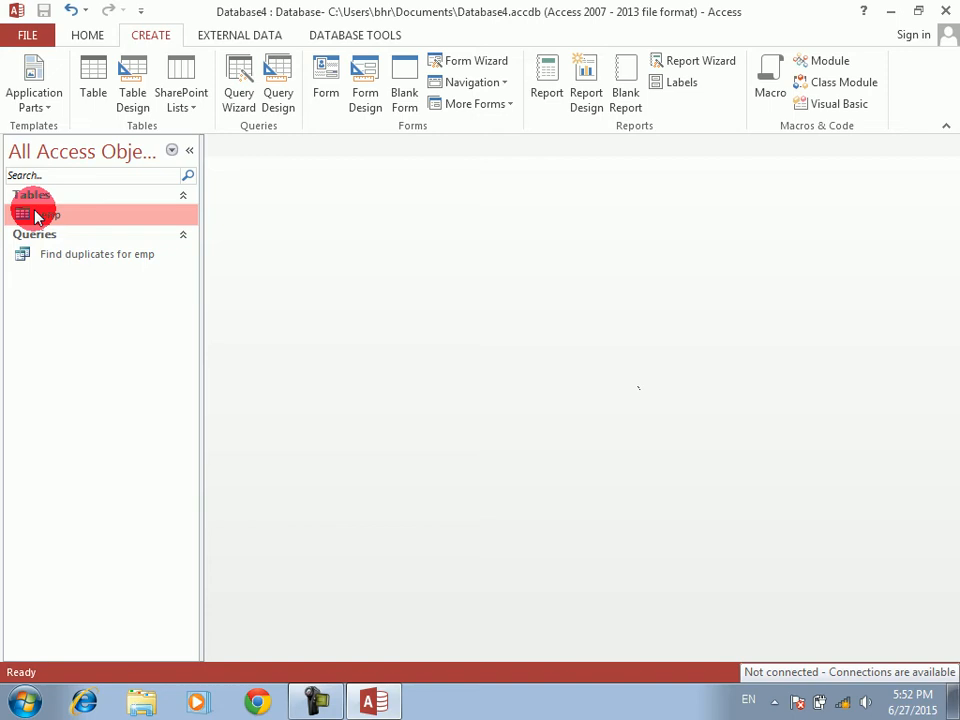
key(Delete)
key(Return)
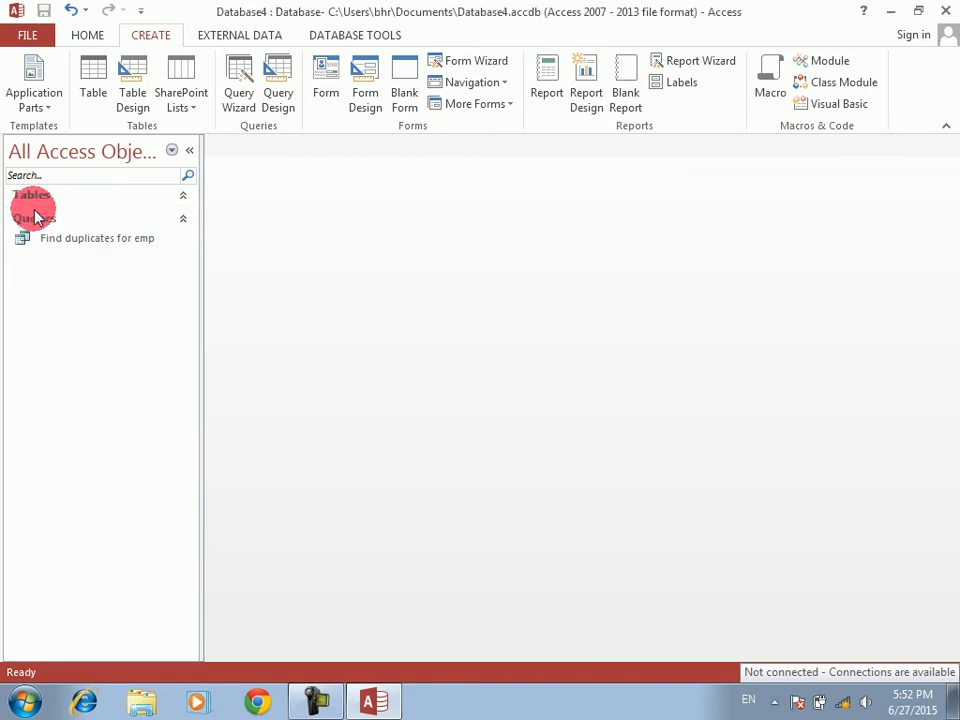
key(Delete)
key(Return)
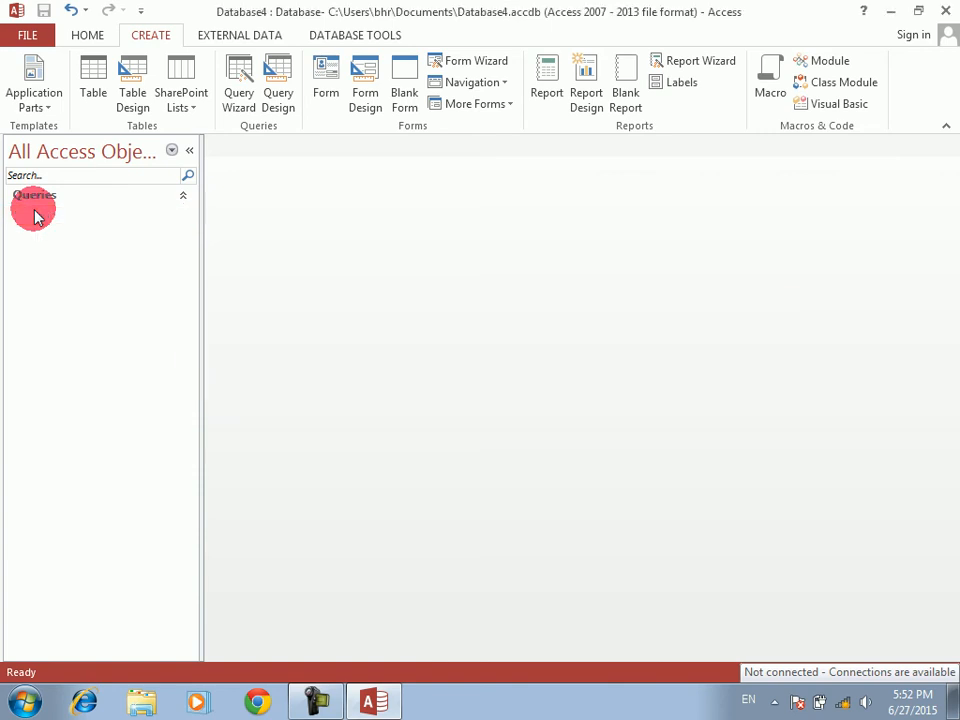
- Start a new table in Design view with EmpNo as an AutoNumber field
click(133, 85)
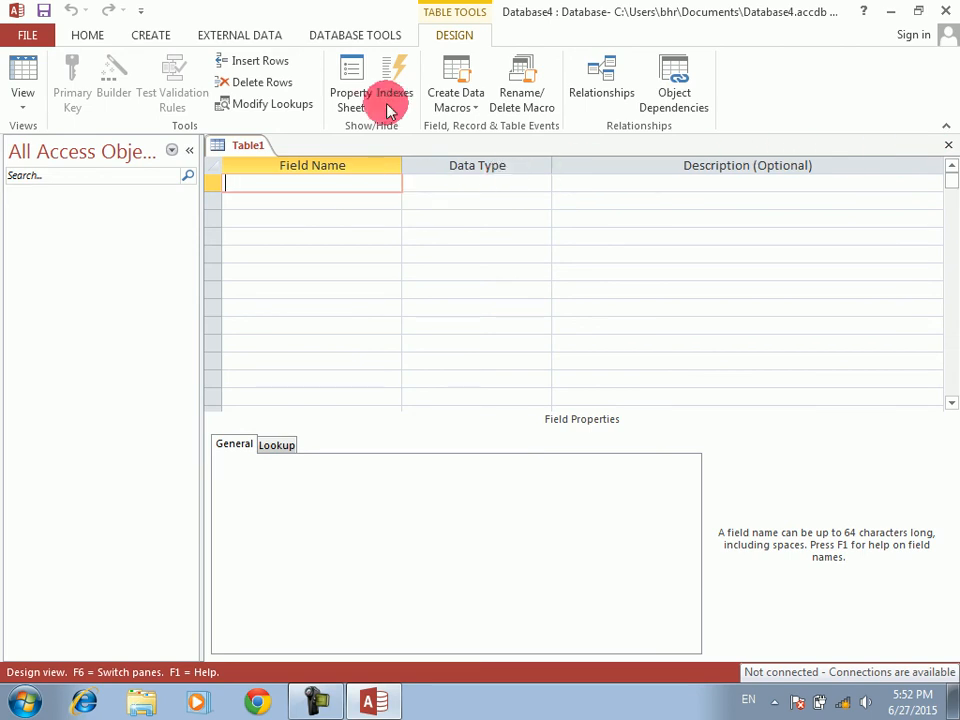
text(EmpNo)
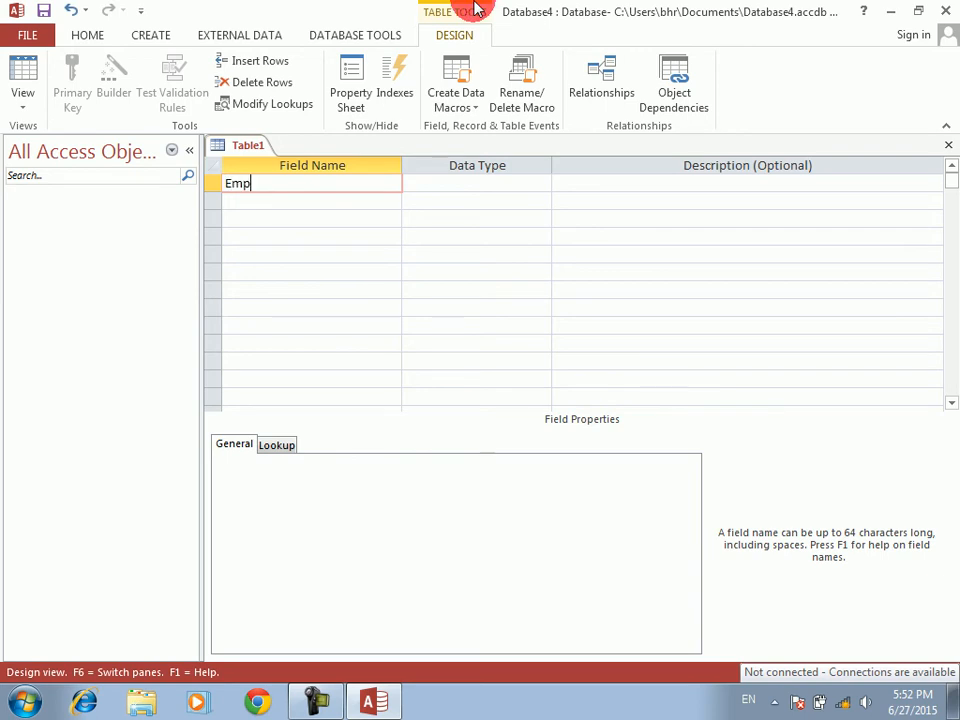
key(Tab)
text(a)
key(Tab)
key(Tab)
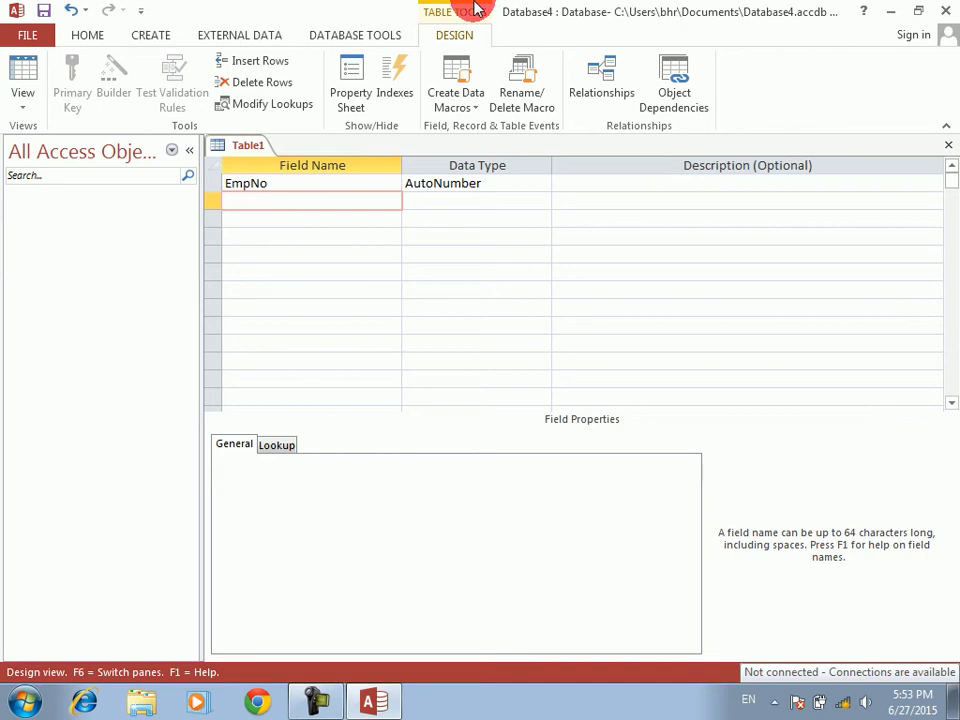
- Add ename and job as Short Text fields below EmpNo
text(ename)
key(Tab)
key(Tab)
key(Tab)
text(job)
key(Tab)
- Save the table as emp and have a primary key set for it
key(ctrl+s)
text(emp)
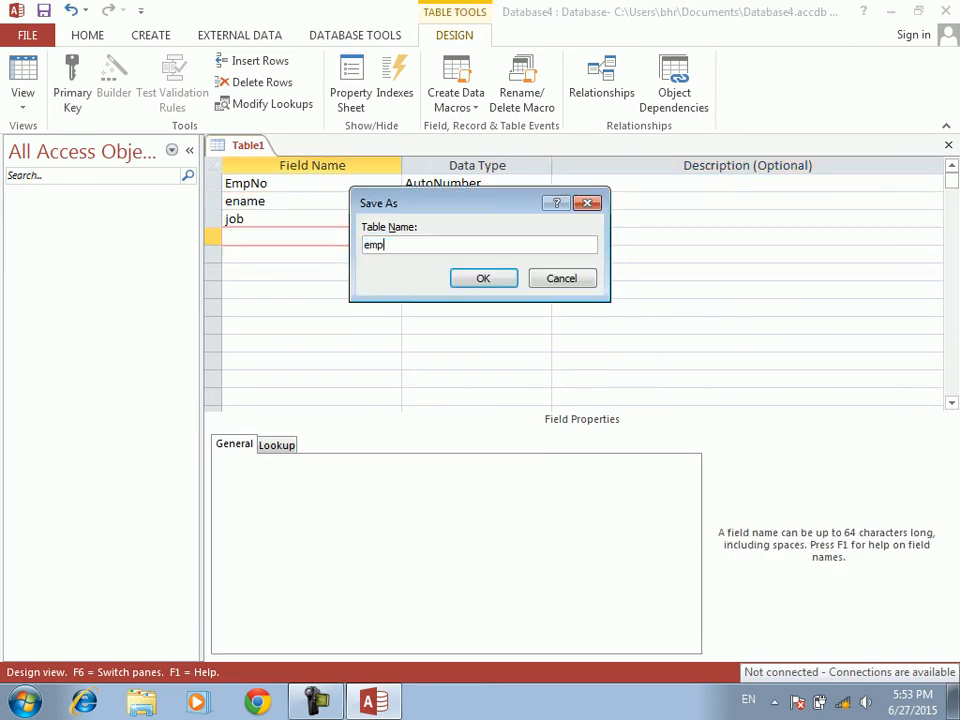
key(Return)
key(Return)
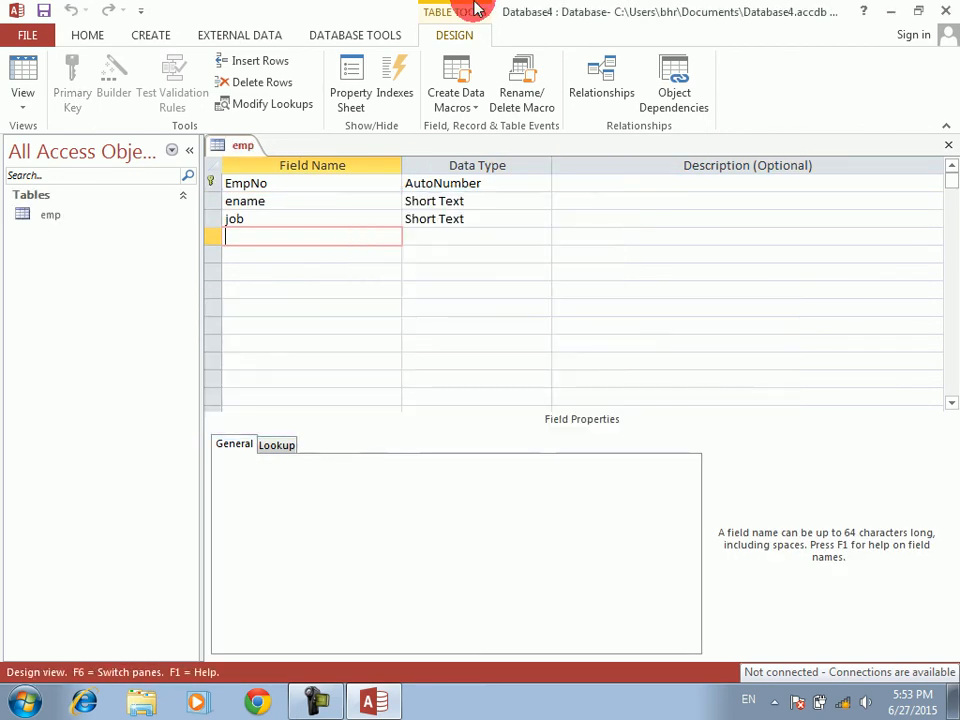
- Switch the emp table to Datasheet view and enter the employee names for the first three records
click(22, 62)
key(Tab)
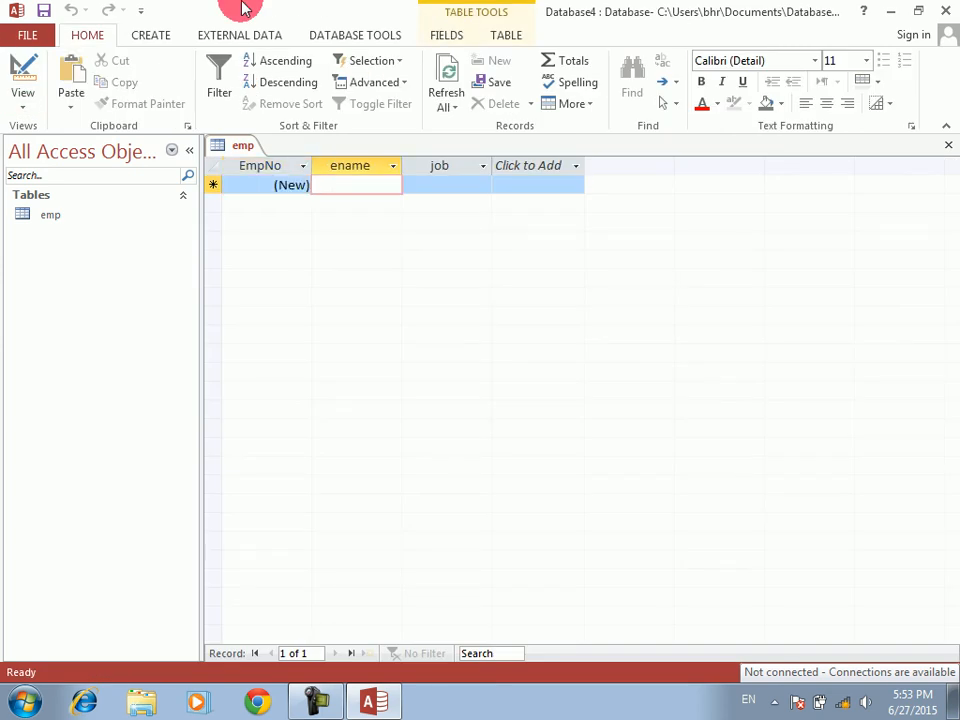
text(ali)
key(Down)
text(wahee)
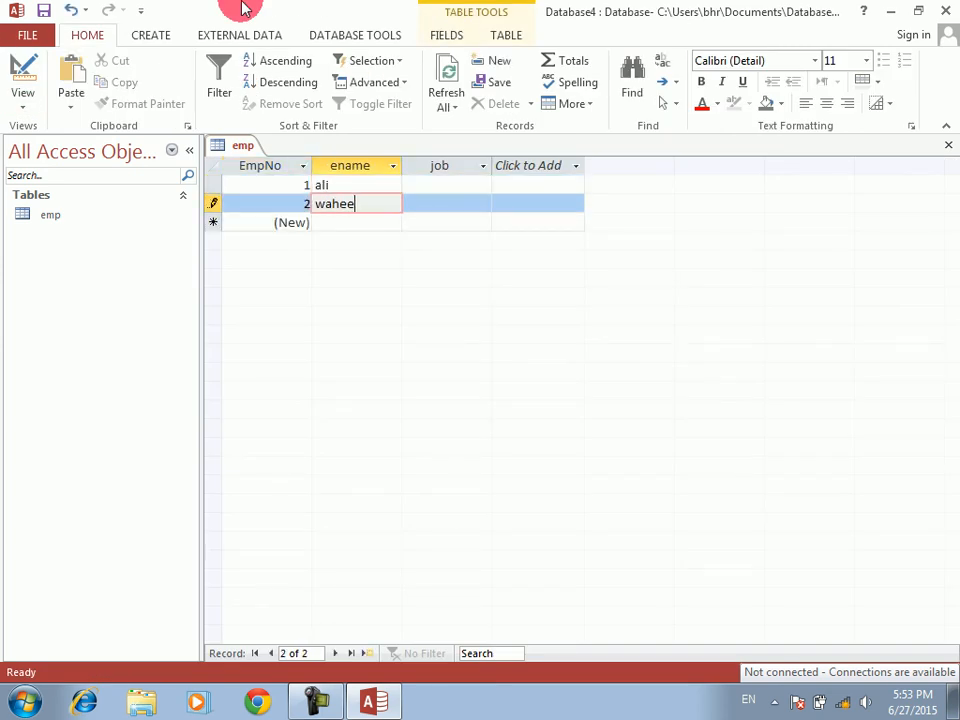
text(d)
key(Down)
text(wali)
key(Down)
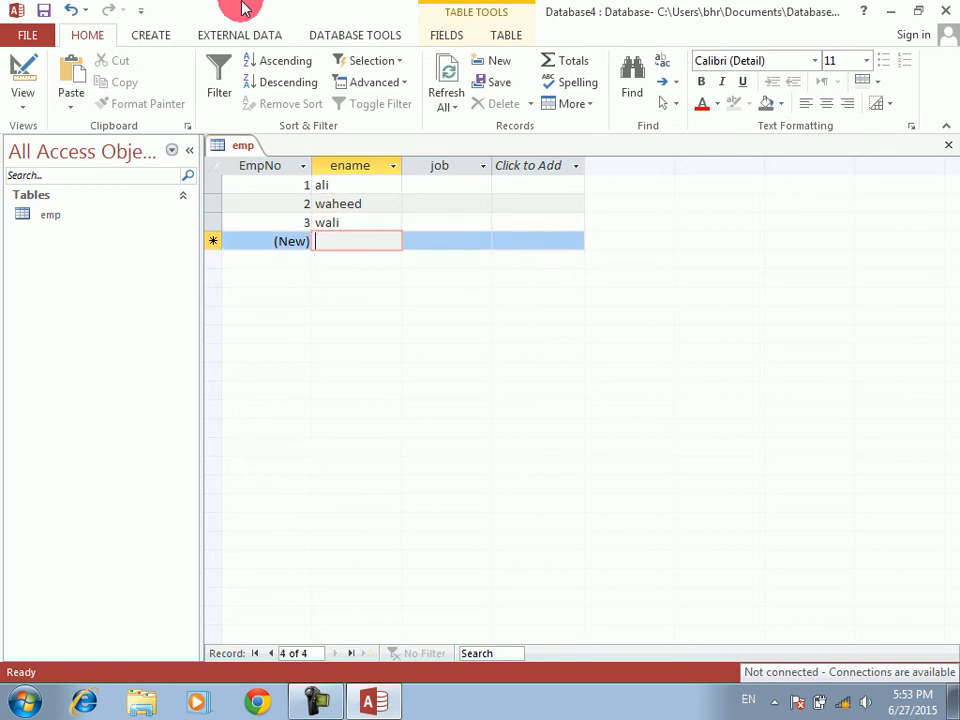
- Enter the employee names for records 4 to 9 in the ename column
text(karim)
key(Down)
text(ikram)
key(Down)
text(jaw)
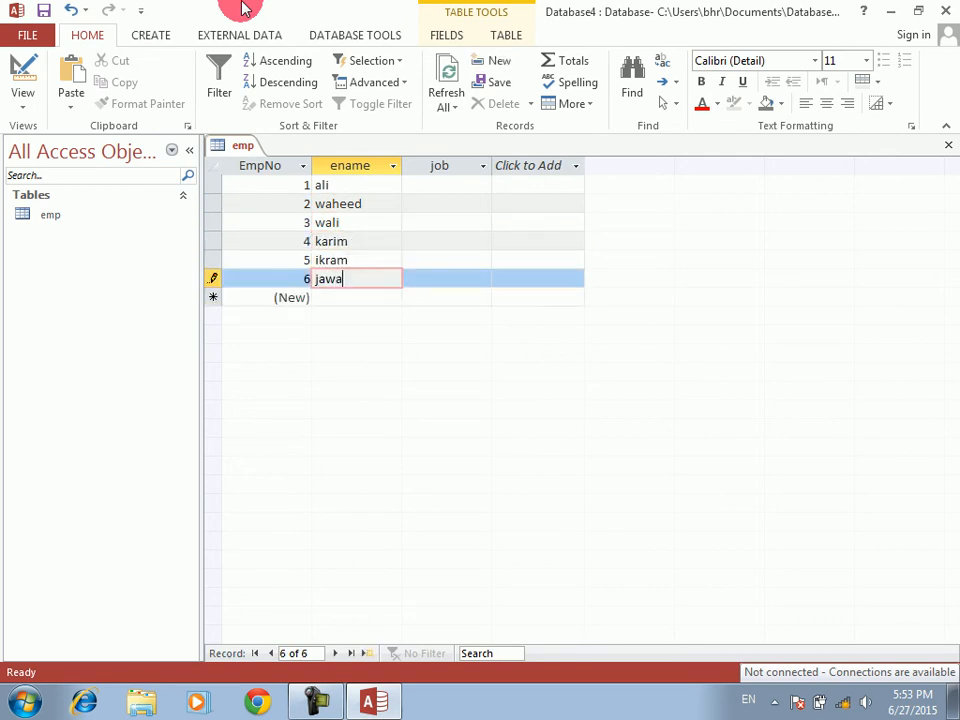
text(ad)
key(Down)
text(abid)
key(Down)
text(shams)
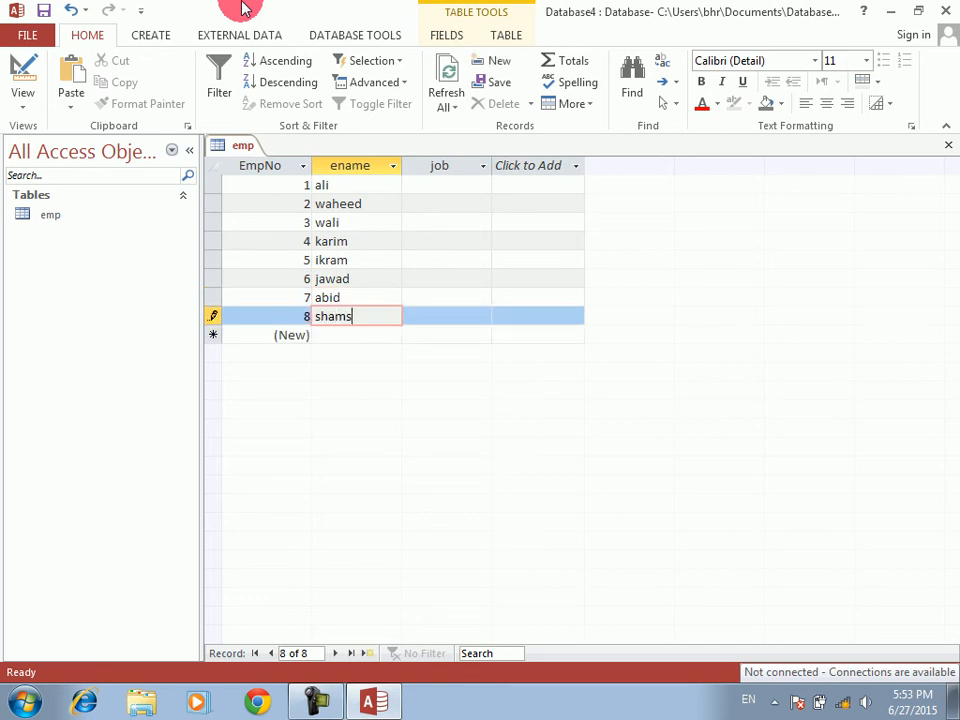
key(Down)
text(arr)
- Fill in the jobs for records 9 up to 5 as manager, driver, tecaher, doctor and salesman
key(Tab)
text(manager)
key(Up)
text(driver)
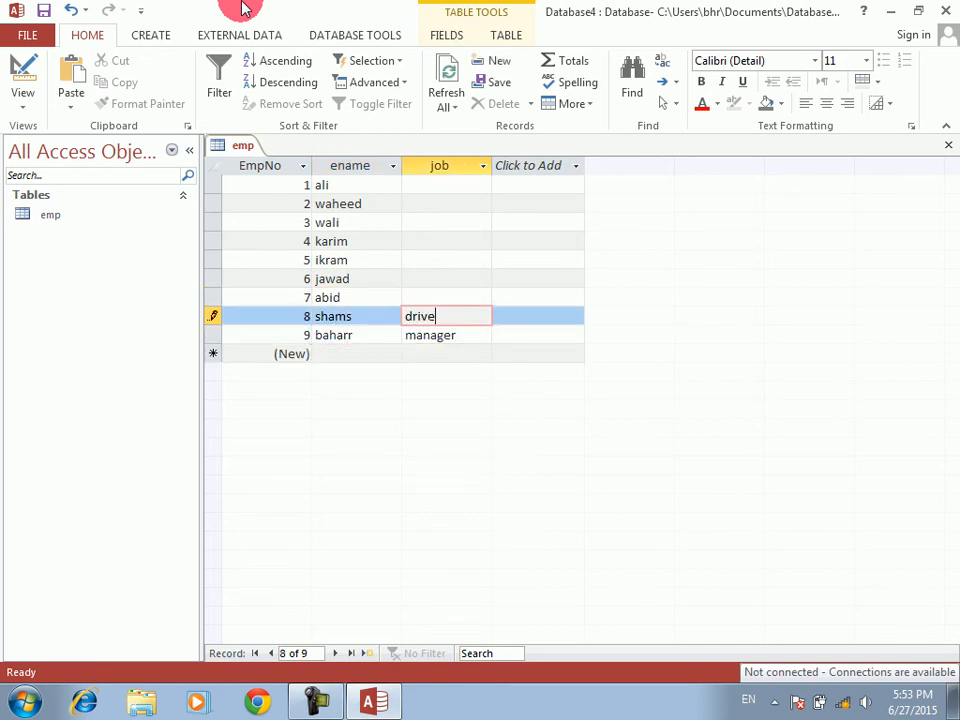
key(Up)
text(tecaher)
key(Up)
text(doctor)
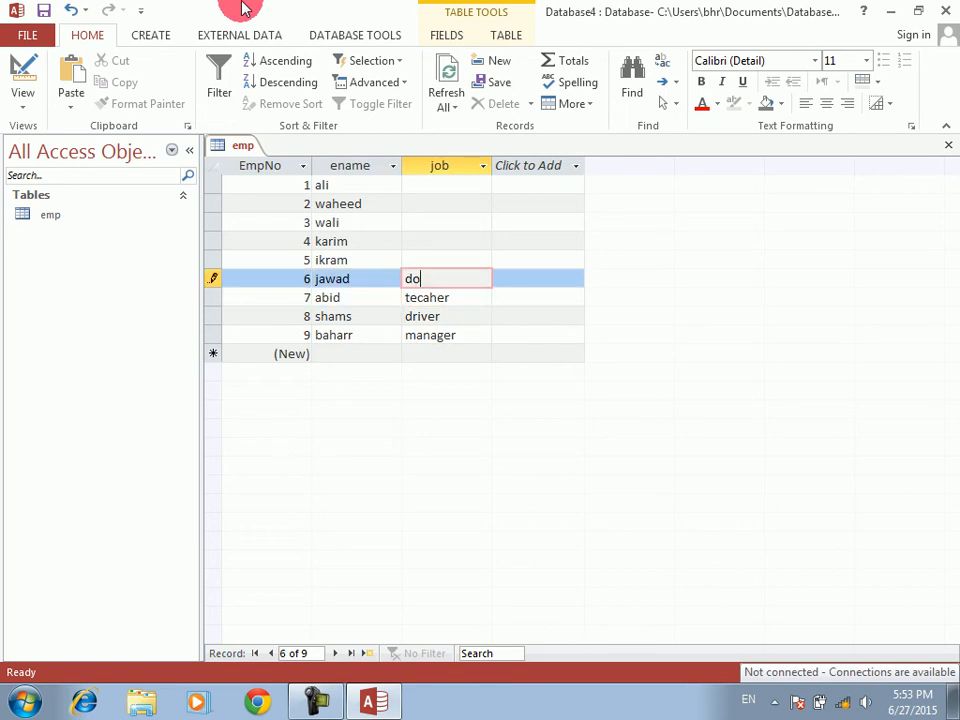
key(Up)
text(salesman)
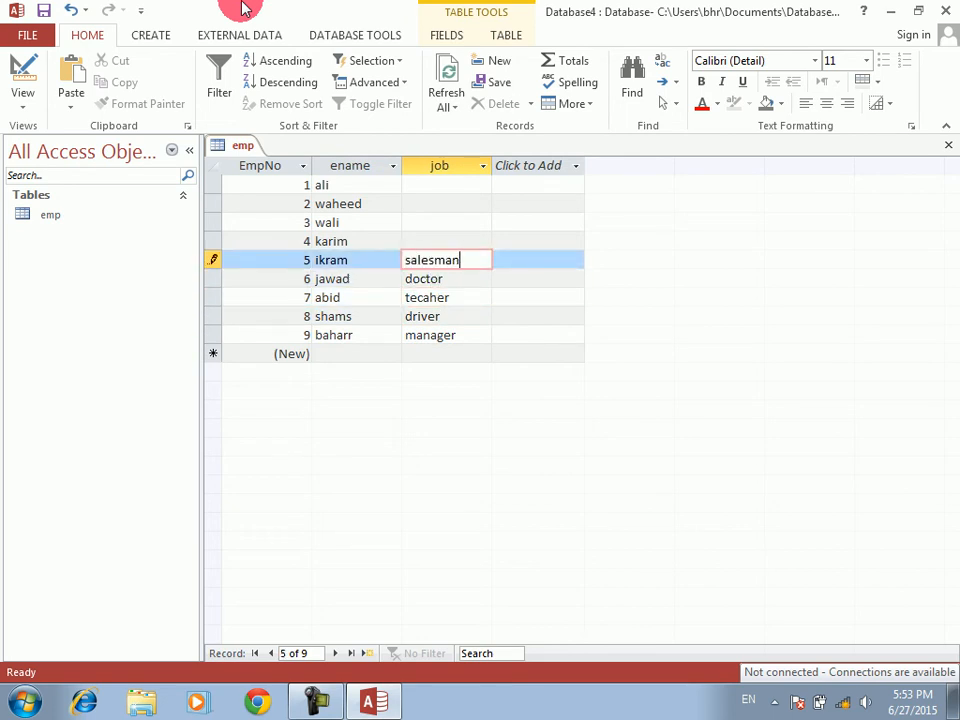
- Fill in the jobs for records 4 up to 1 as adman, director, driver and adman, and close the emp table
key(Up)
text(admnan)
key(BackSpace)
key(BackSpace)
key(BackSpace)
key(BackSpace)
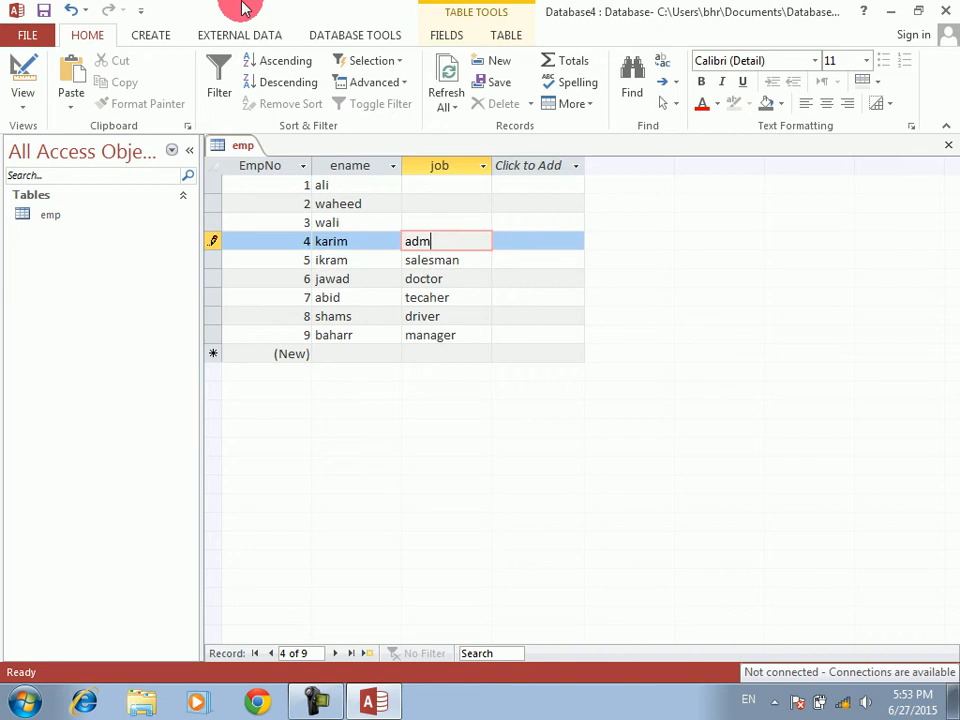
text(man)
key(Up)
text(director)
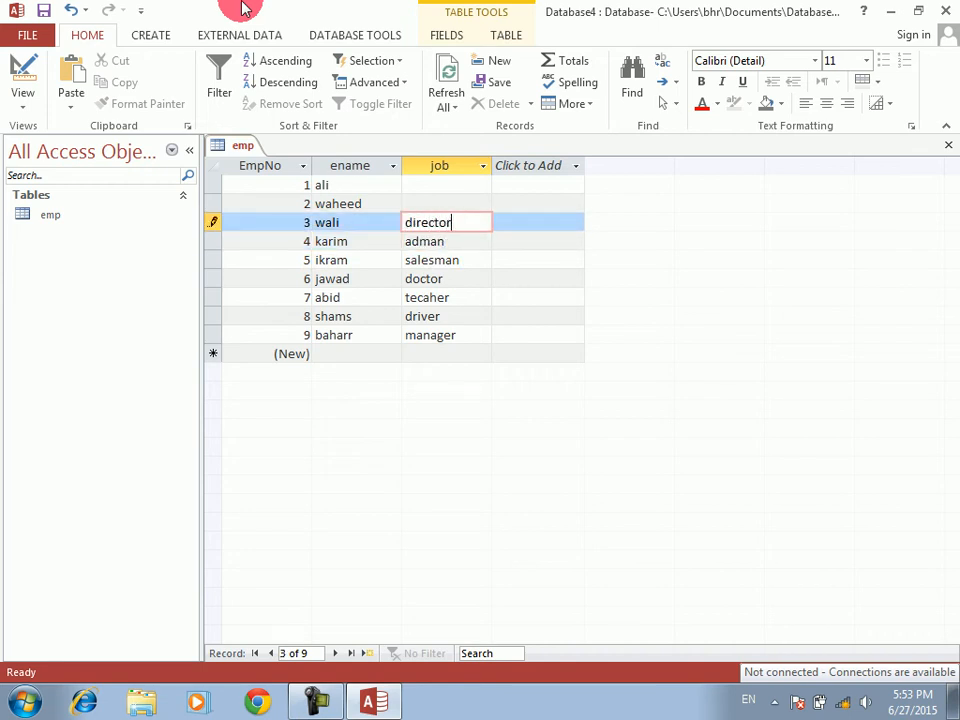
key(Up)
text(driver)
key(Up)
text(adman)
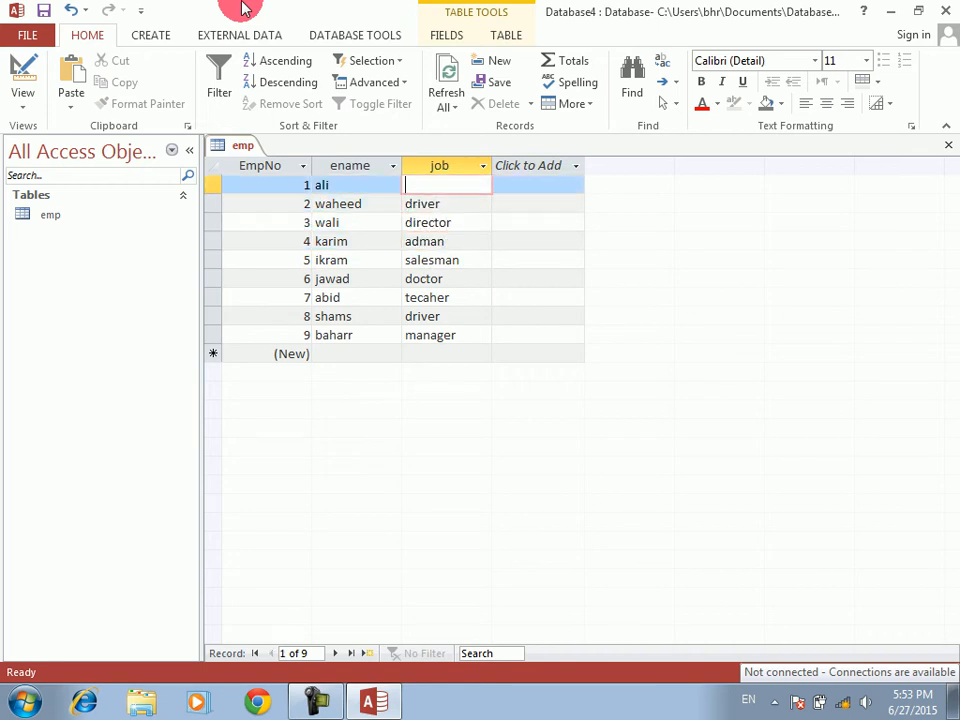
key(Up)
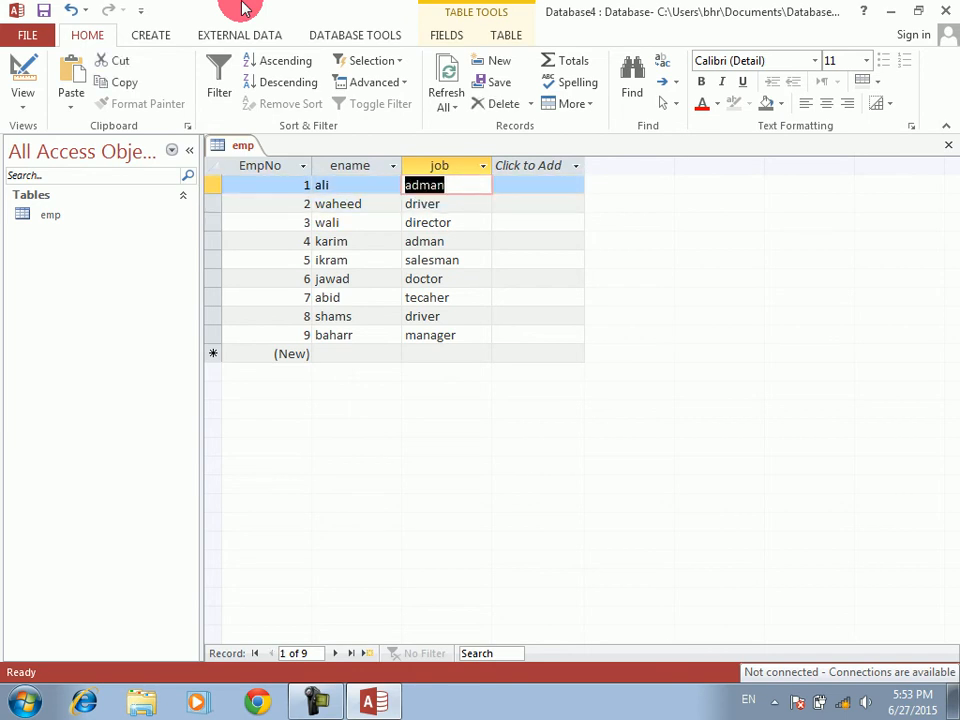
key(ctrl+w)
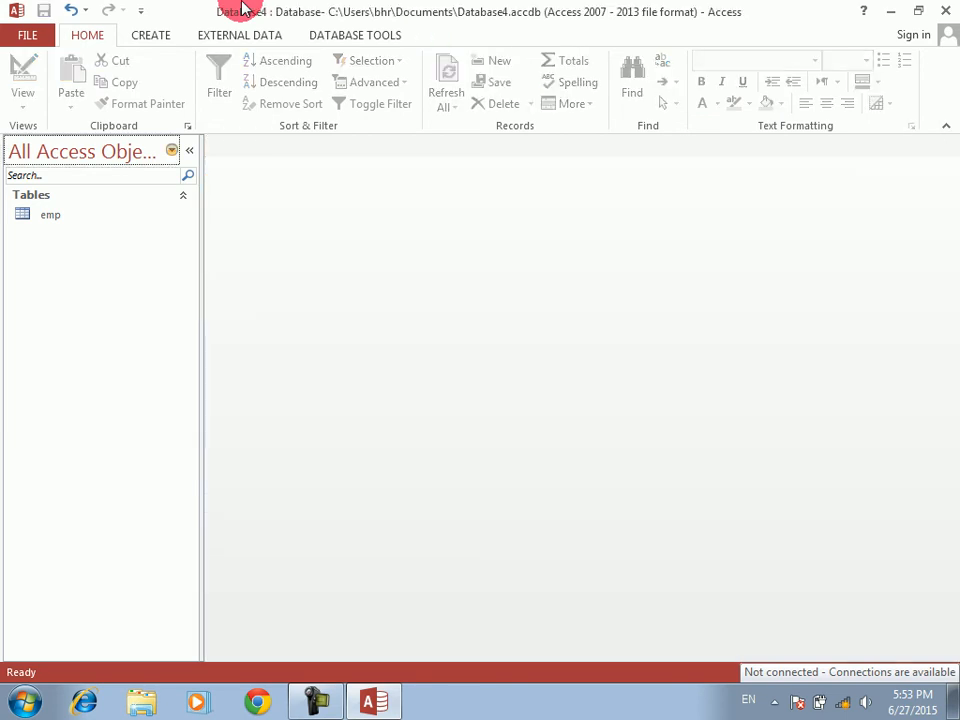
- Design a new table with the fields empno as Number, idate as Date/Time and salary as Number
click(148, 37)
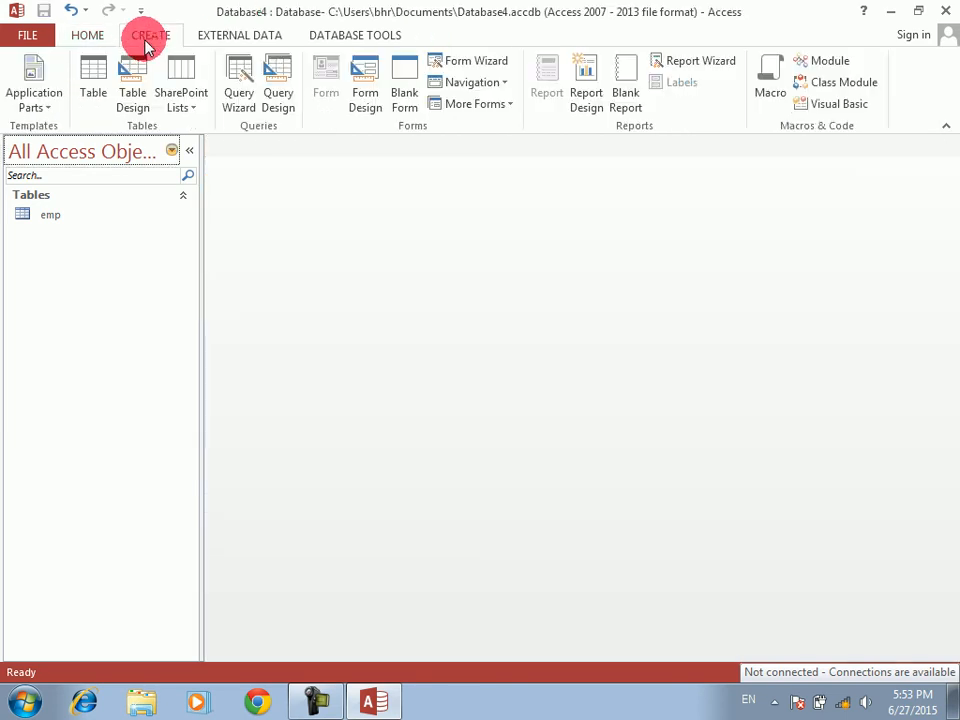
click(133, 70)
text(empno)
key(Tab)
text(n)
key(Tab)
key(Tab)
text(idate)
key(Tab)
text(d)
key(Tab)
key(Tab)
text(salary)
key(Tab)
text(n)
key(Tab)
key(Tab)
- Save the new table as empsalary without a primary key and close it
key(ctrl+s)
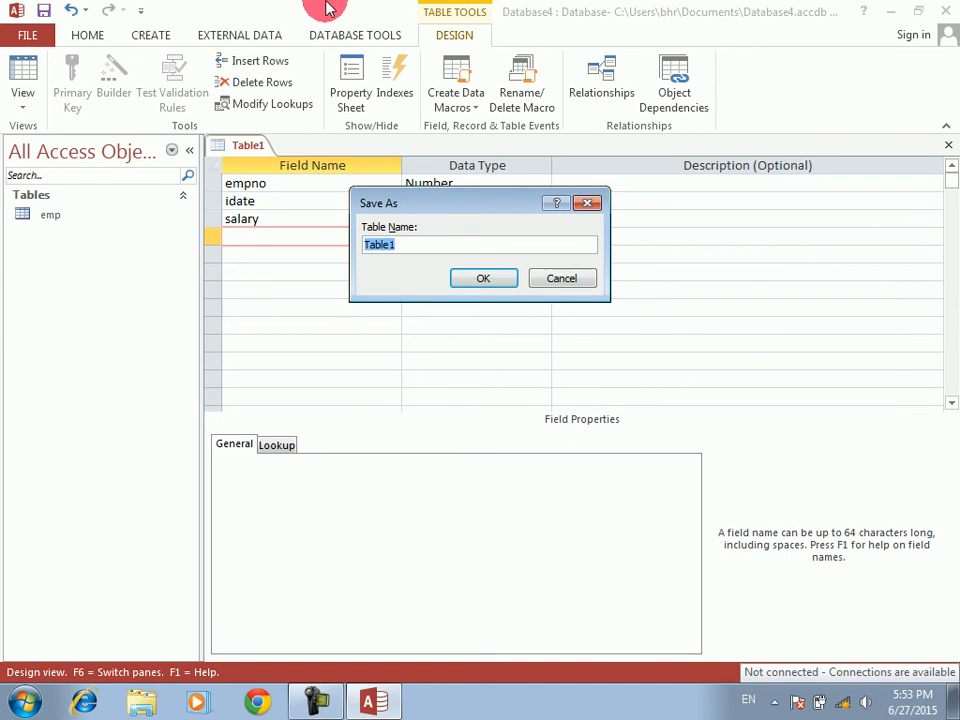
text(empsalary)
key(Return)
key(n)
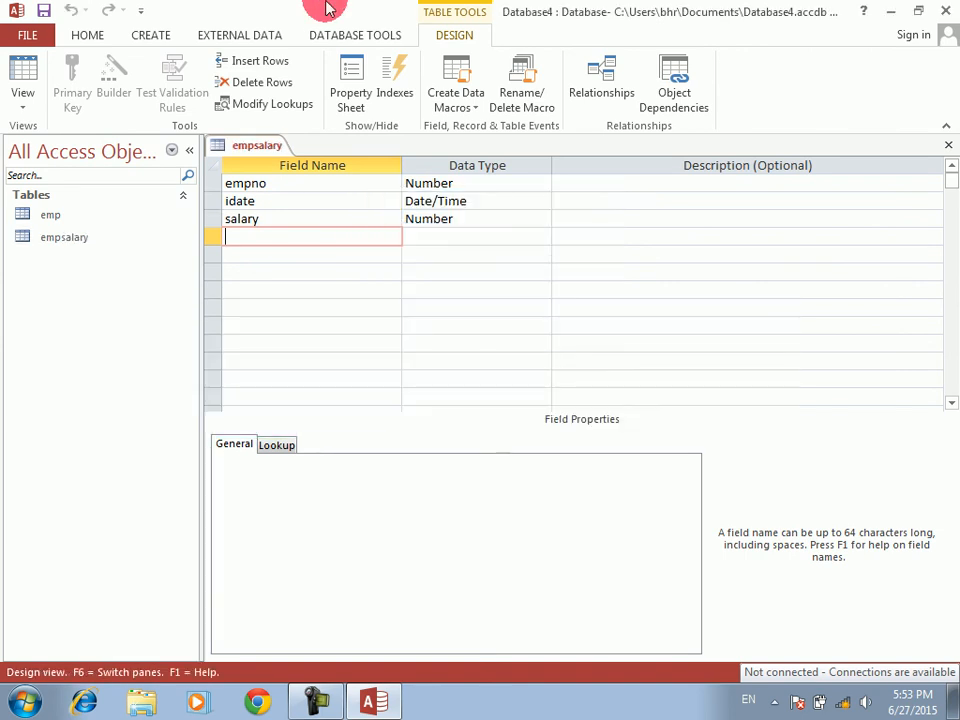
key(ctrl+w)
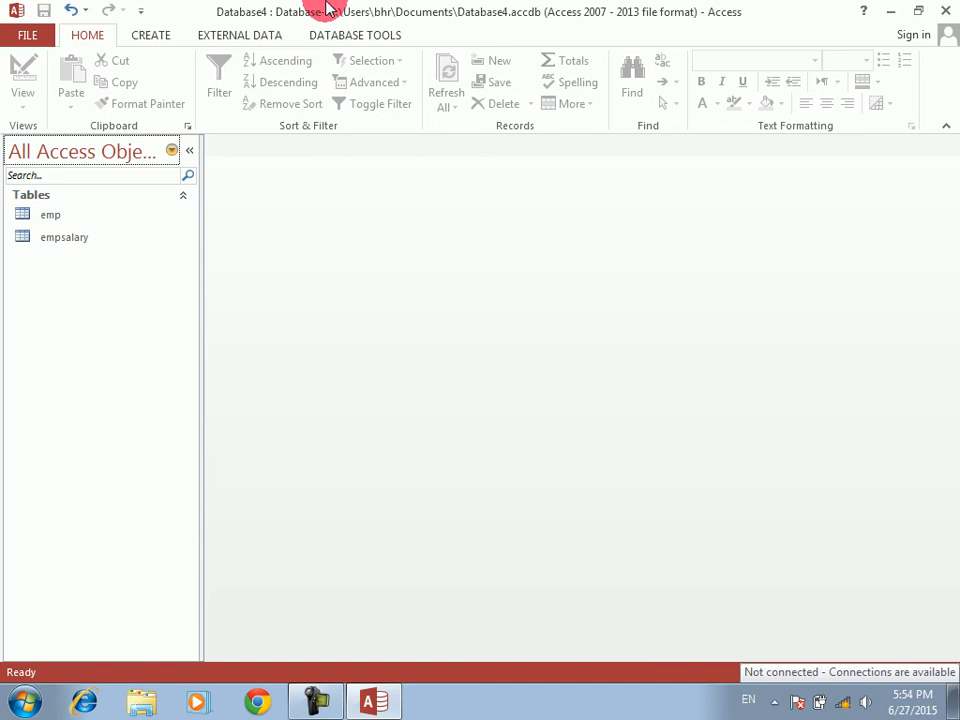
- Open the database relationships and add both the emp and empsalary tables to the layout
click(326, 34)
click(229, 68)
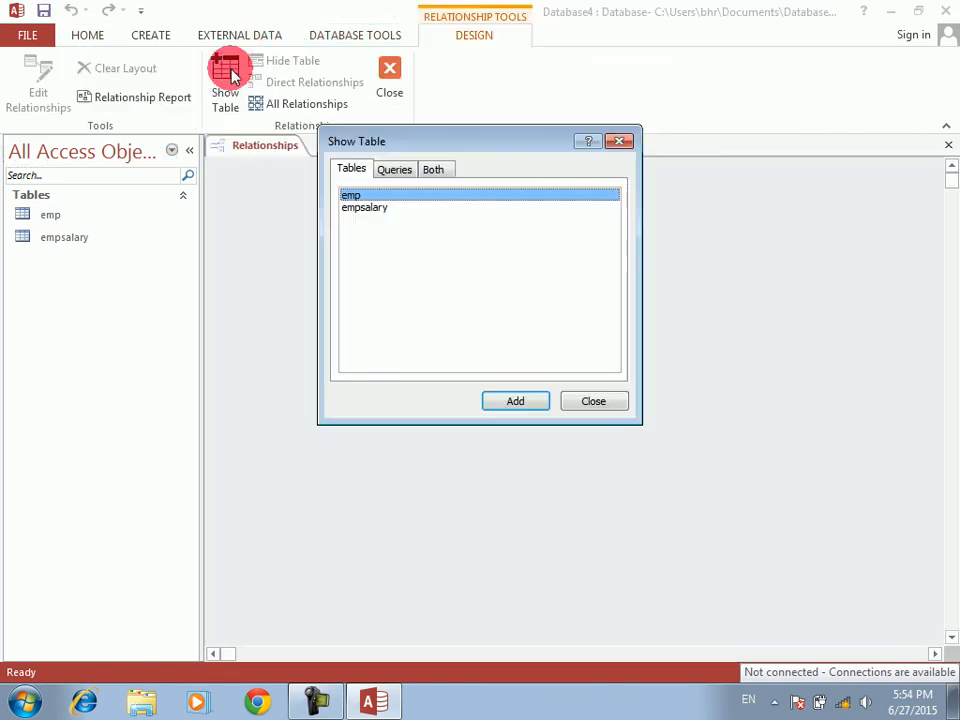
key(shift+Down)
key(Return)
key(Escape)
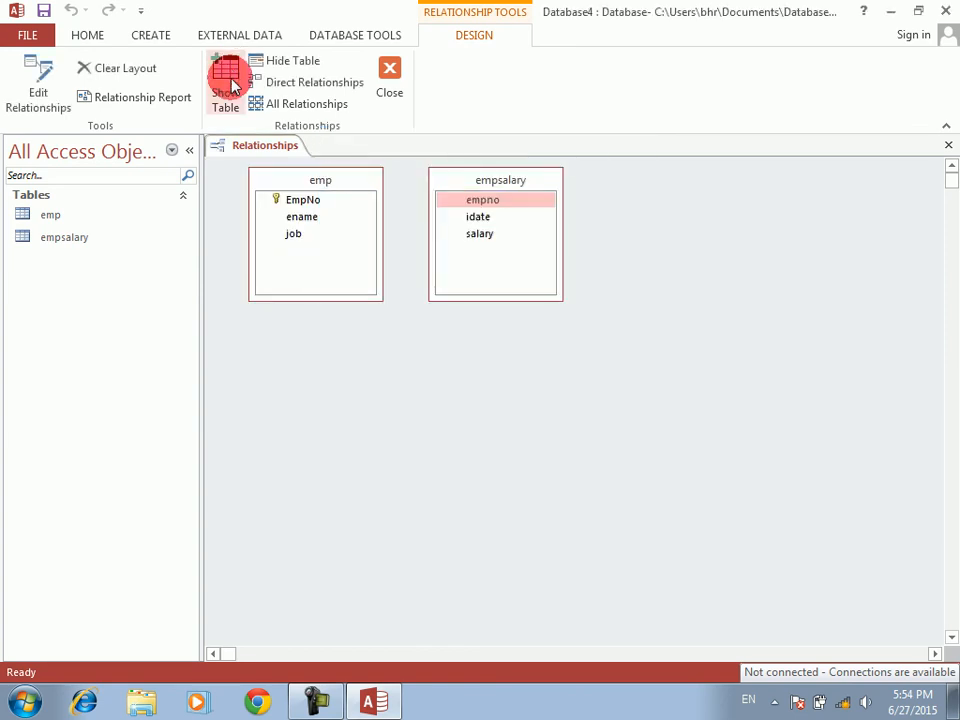
- Create a one-to-many relationship from EmpNo in emp to empno in empsalary with referential integrity enforced
drag(452, 179, 477, 219)
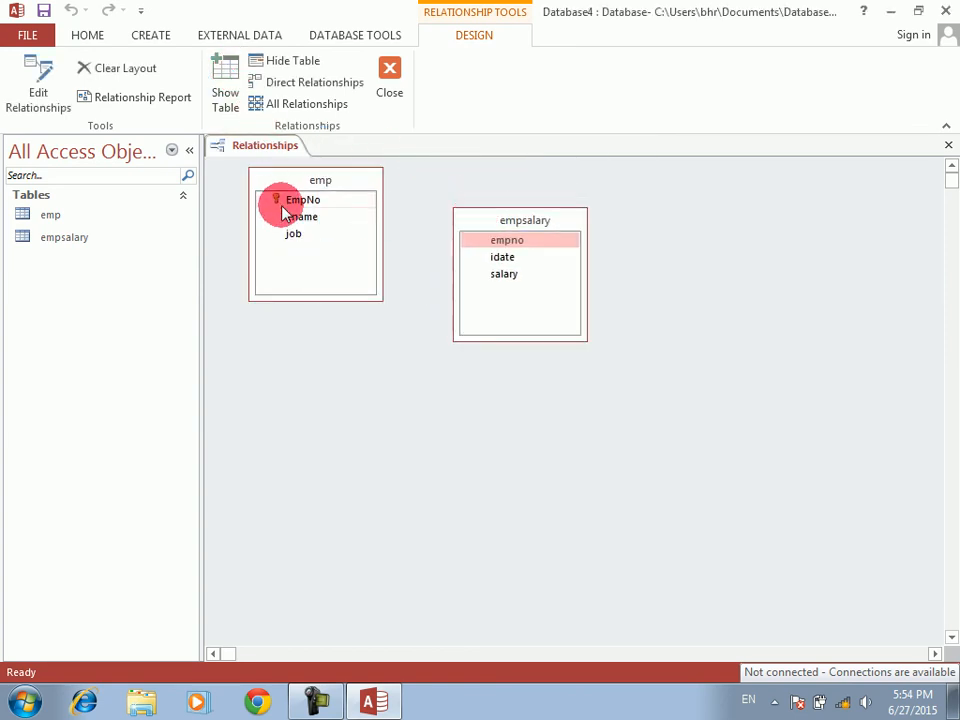
drag(297, 208, 501, 231)
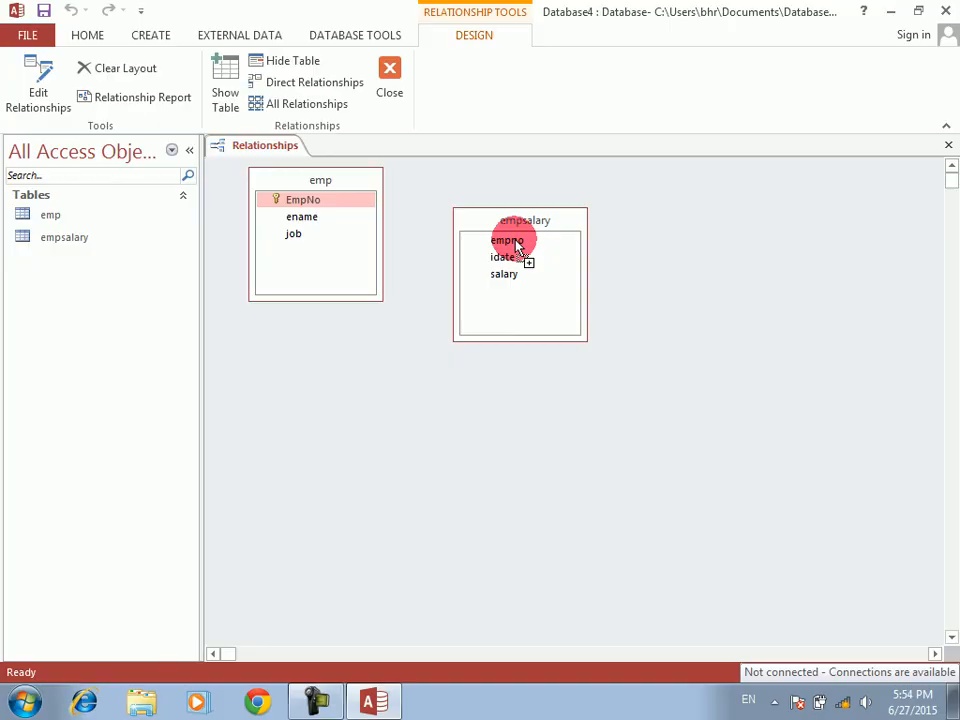
drag(516, 244, 514, 238)
click(366, 291)
click(624, 190)
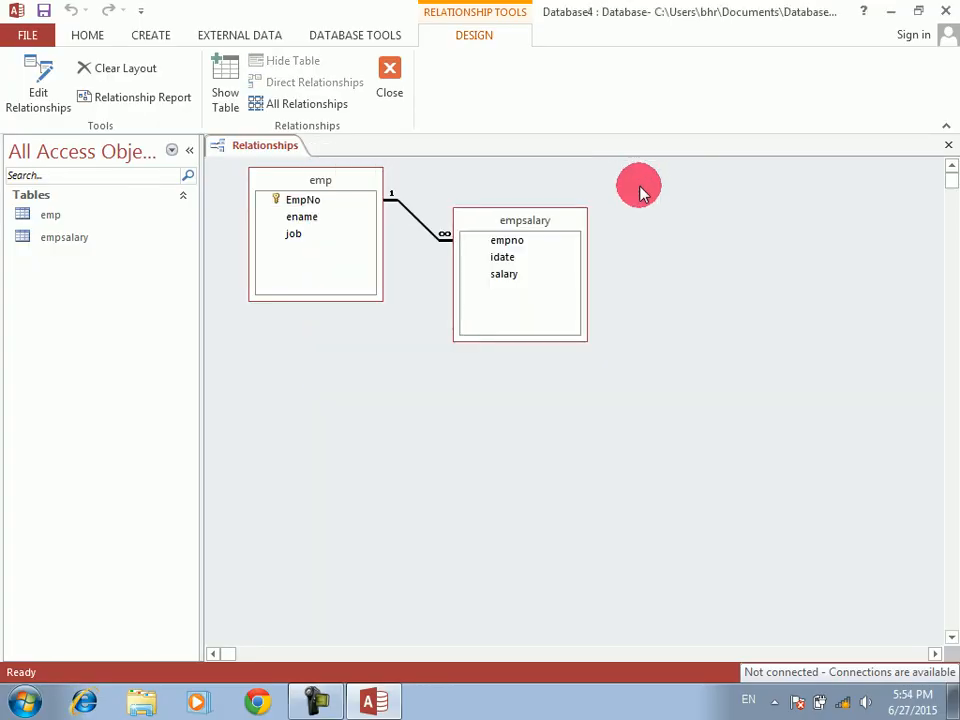
- Save and close the relationships layout, and open the emp table's records
key(ctrl+w)
key(Return)
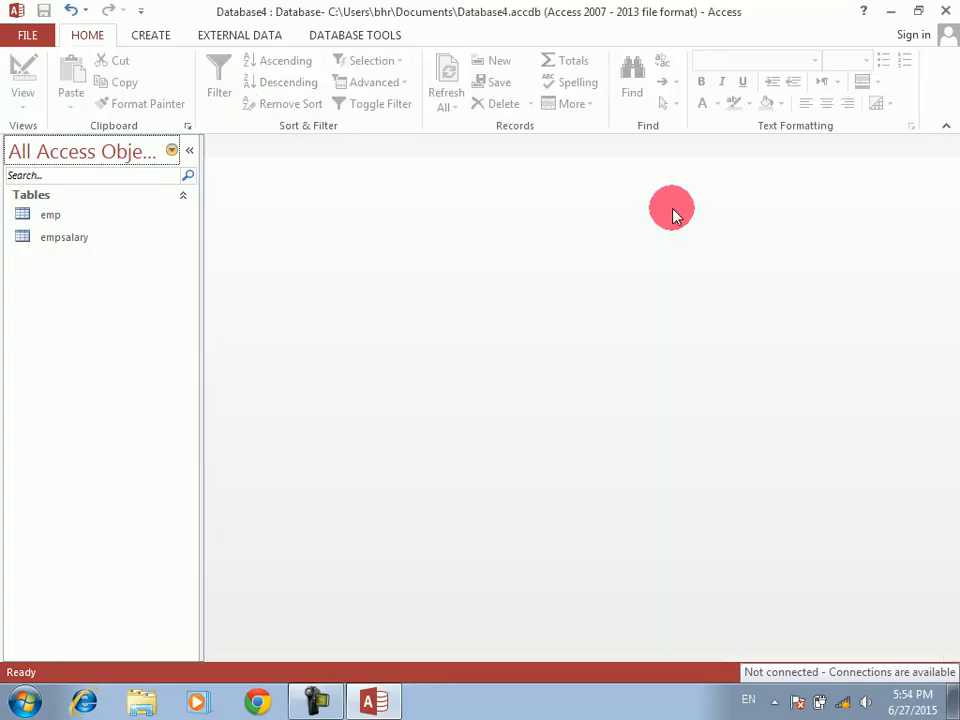
double_click(50, 214)
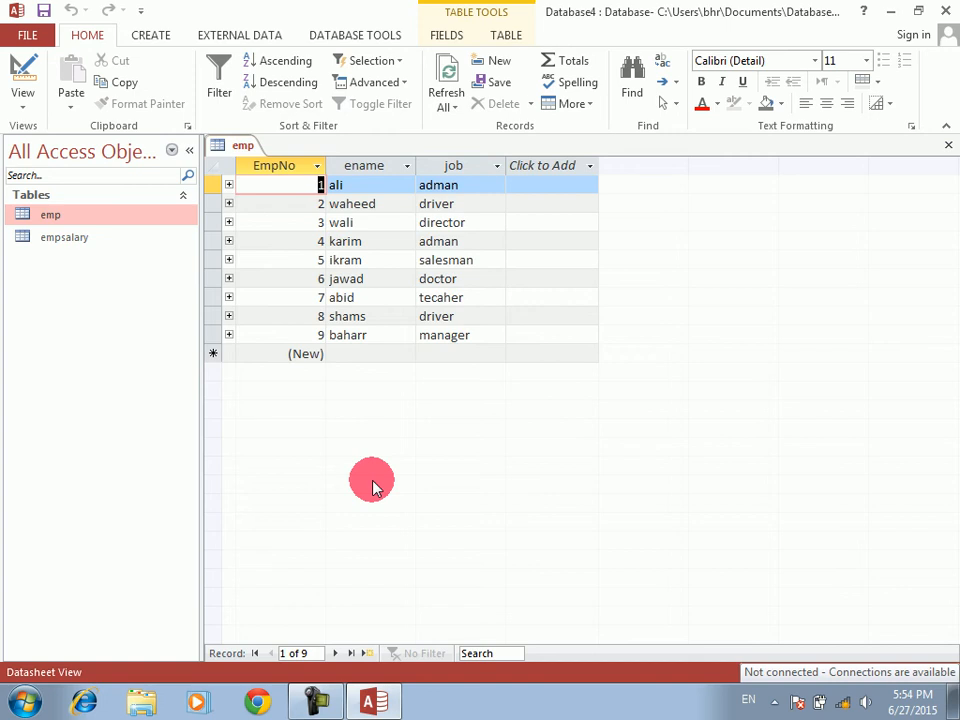
- Add a related salary record for employee 3 in the emp table, with idate 1/1/2015 and salary 12000
click(229, 222)
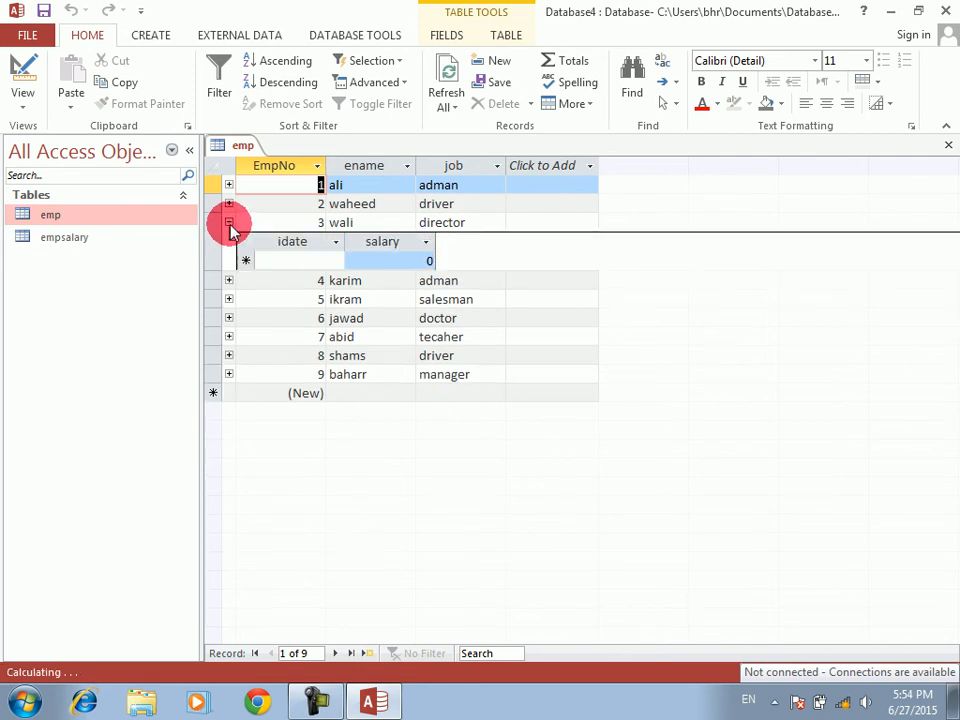
click(291, 259)
text(1/1/2)
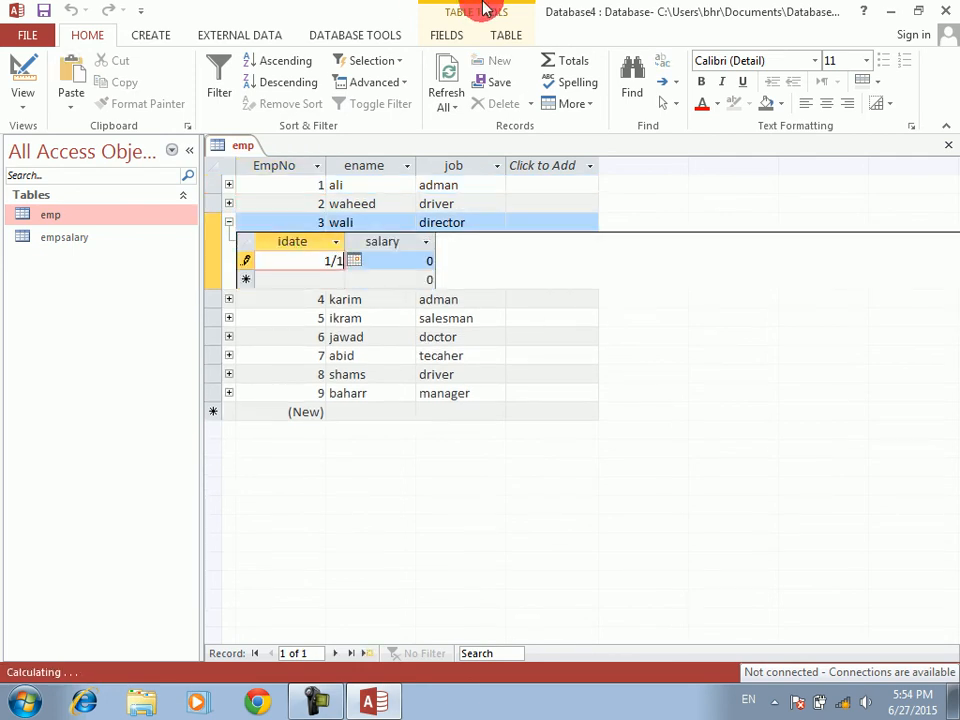
key(BackSpace)
key(BackSpace)
key(BackSpace)
key(BackSpace)
key(BackSpace)
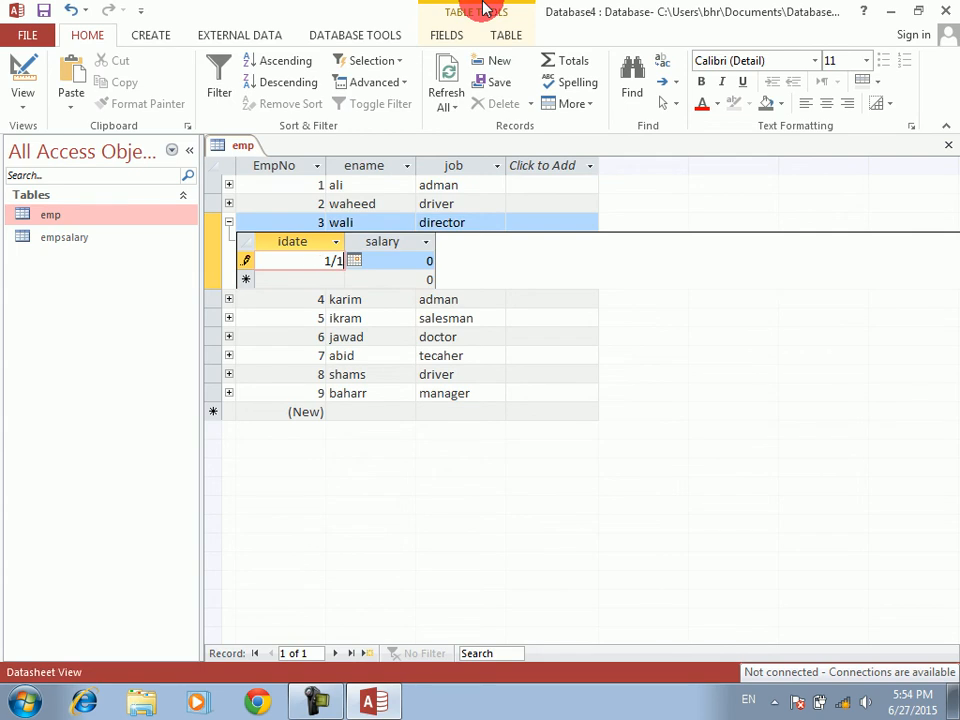
text(1/1/2015)
key(Tab)
text(12000)
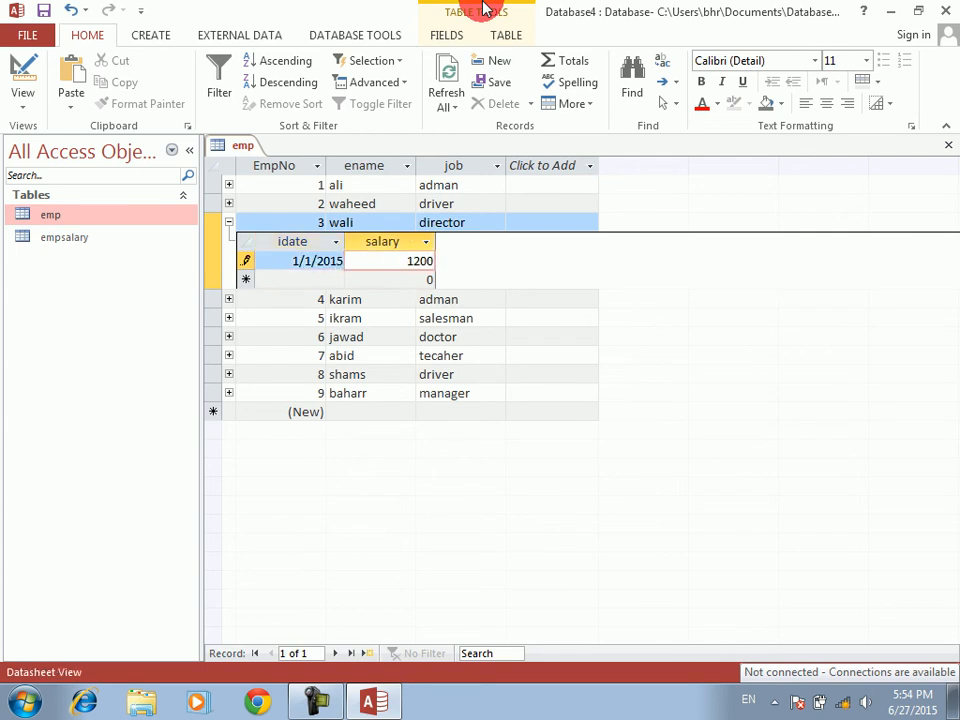
key(Tab)
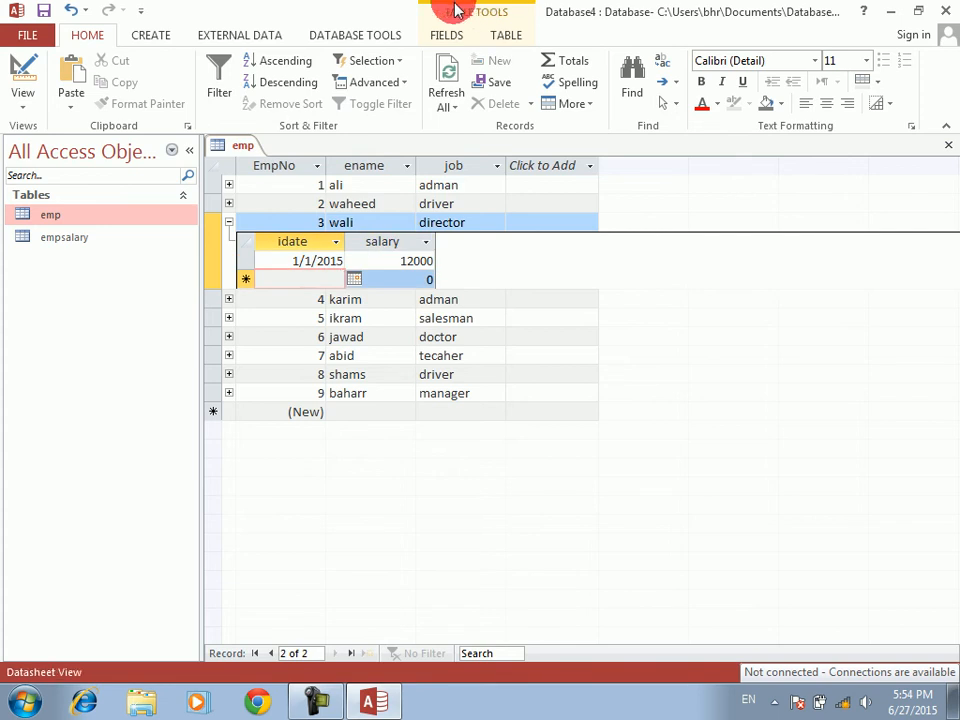
click(229, 222)
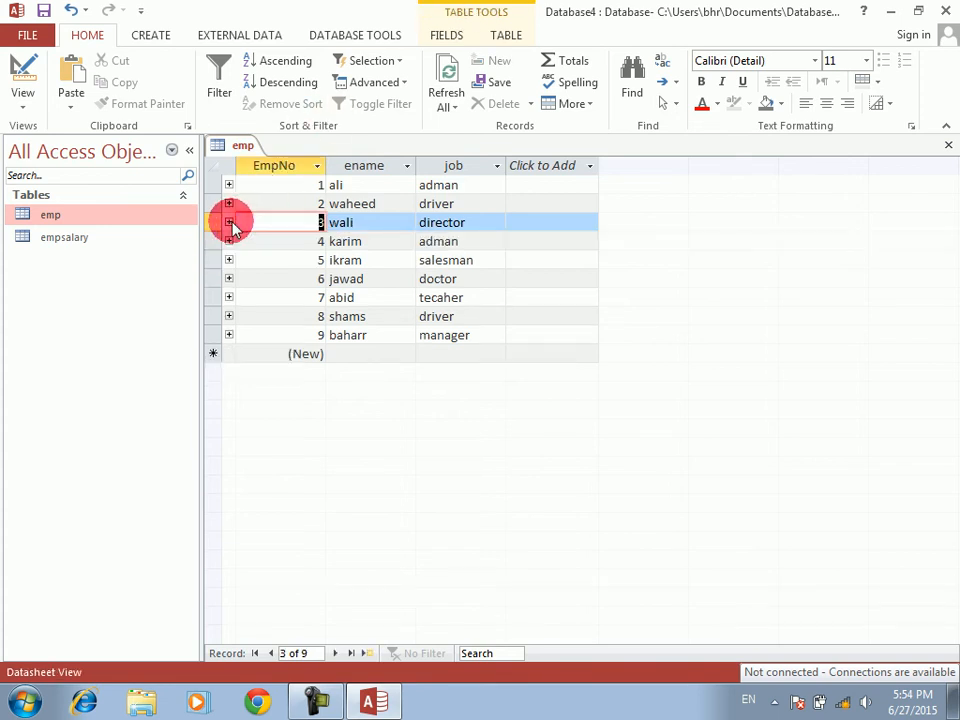
- Add a related salary record for employee 7 with idate 1/1/2015 and salary 4000, and close the emp table
click(229, 297)
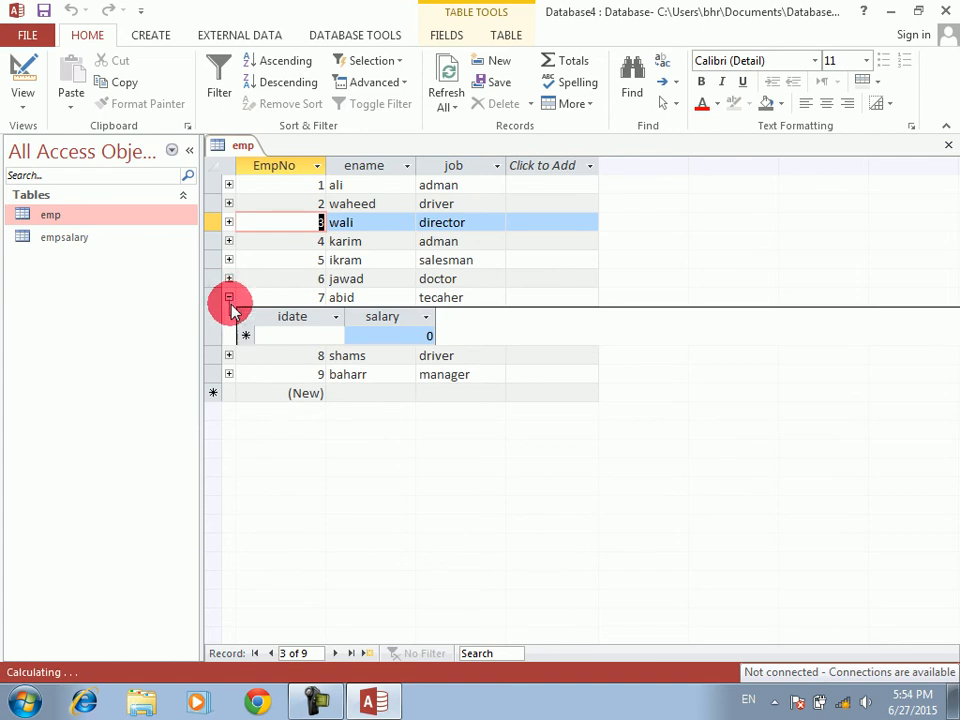
click(272, 333)
text(1/1/2015)
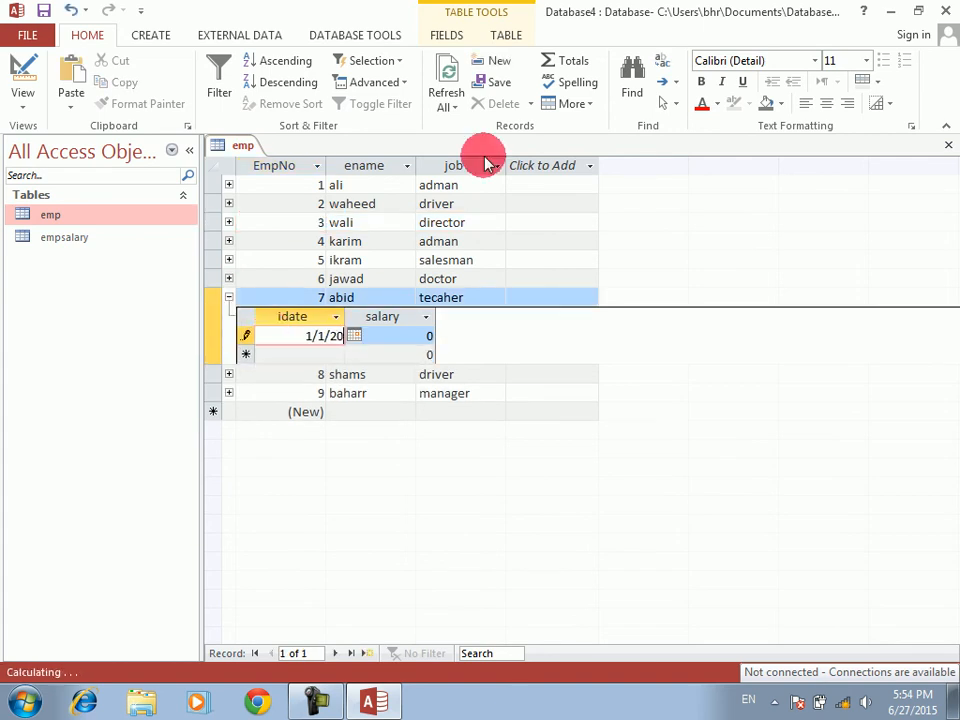
key(Tab)
text(4000)
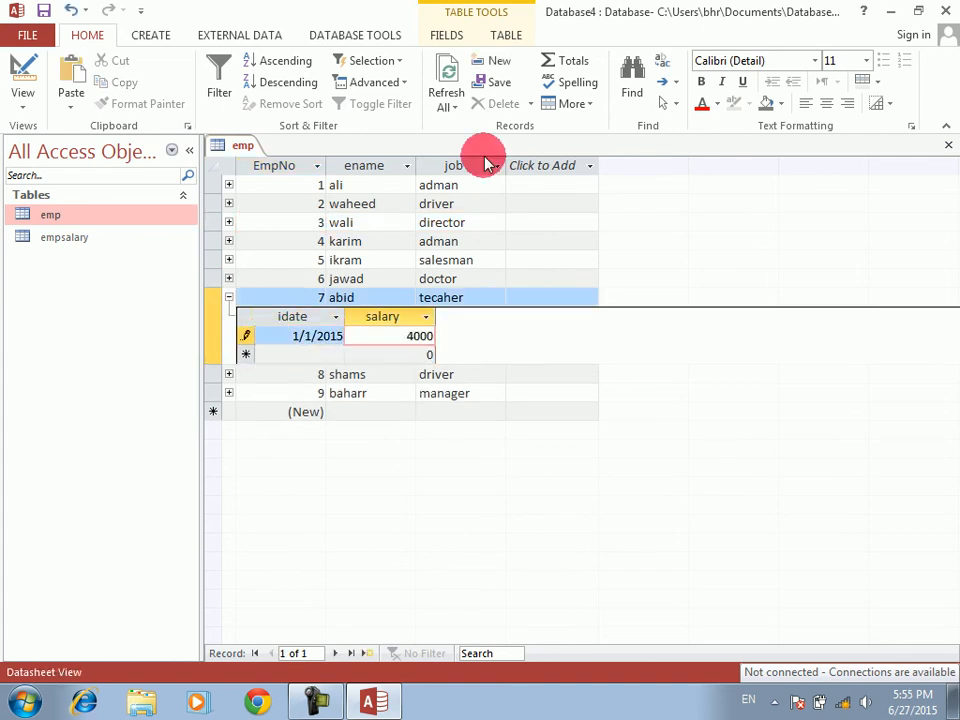
key(Tab)
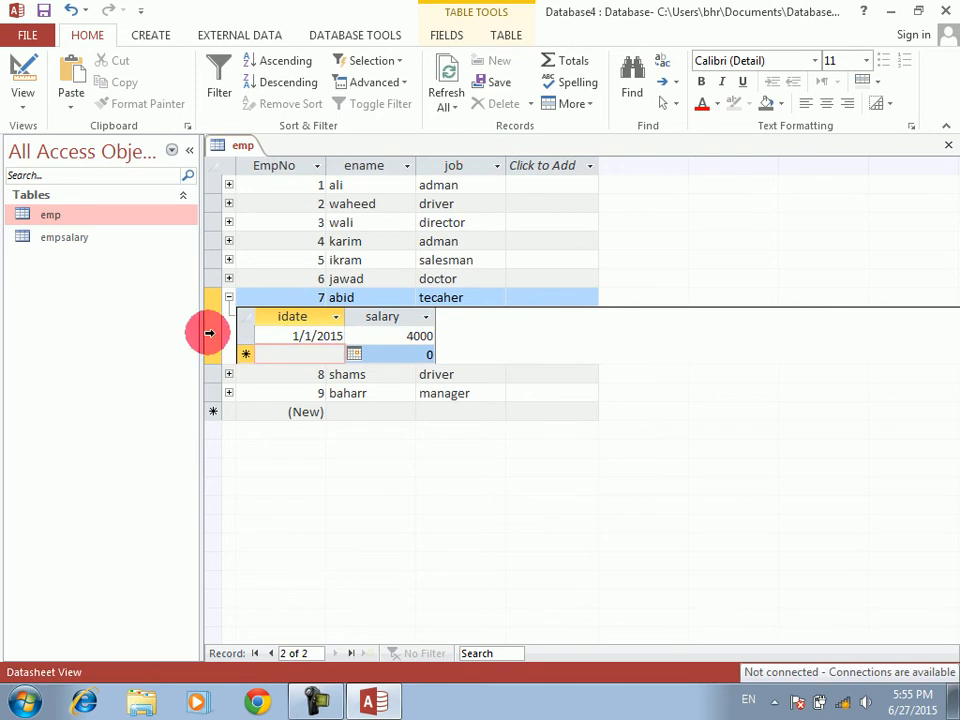
click(229, 297)
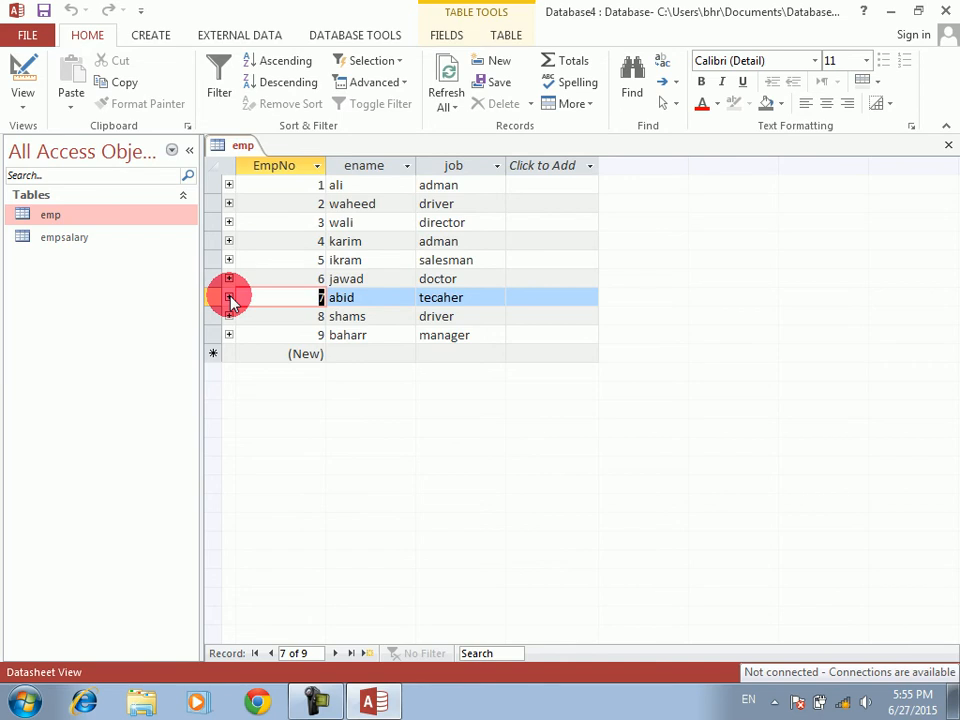
key(ctrl+w)
- Examine the records in empsalary and compare their employee numbers with the matching rows in the emp table
double_click(68, 237)
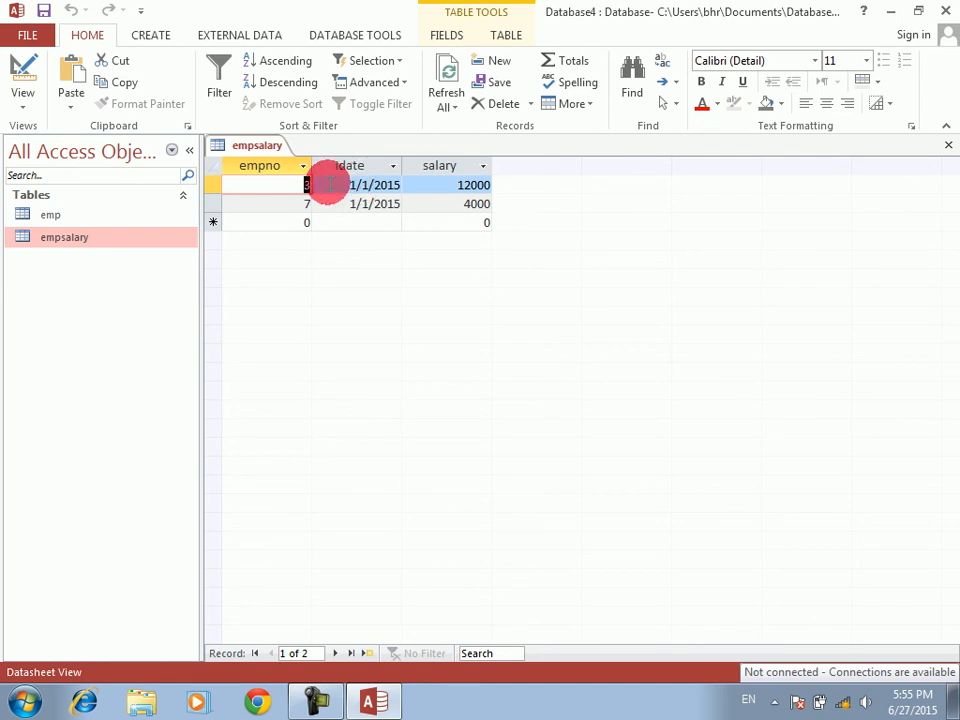
click(288, 202)
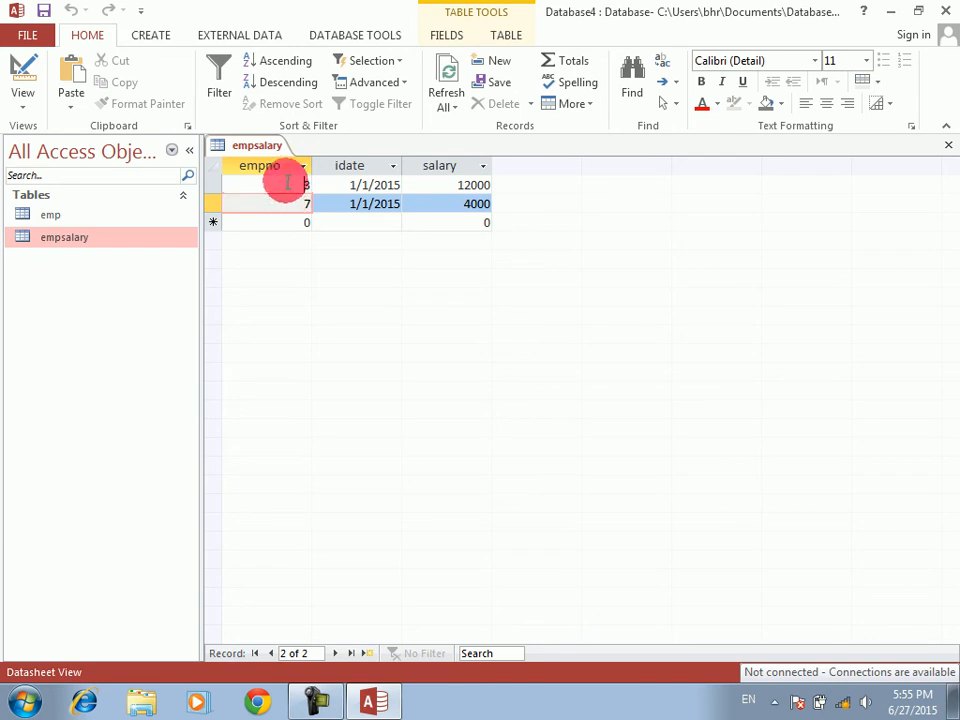
click(287, 184)
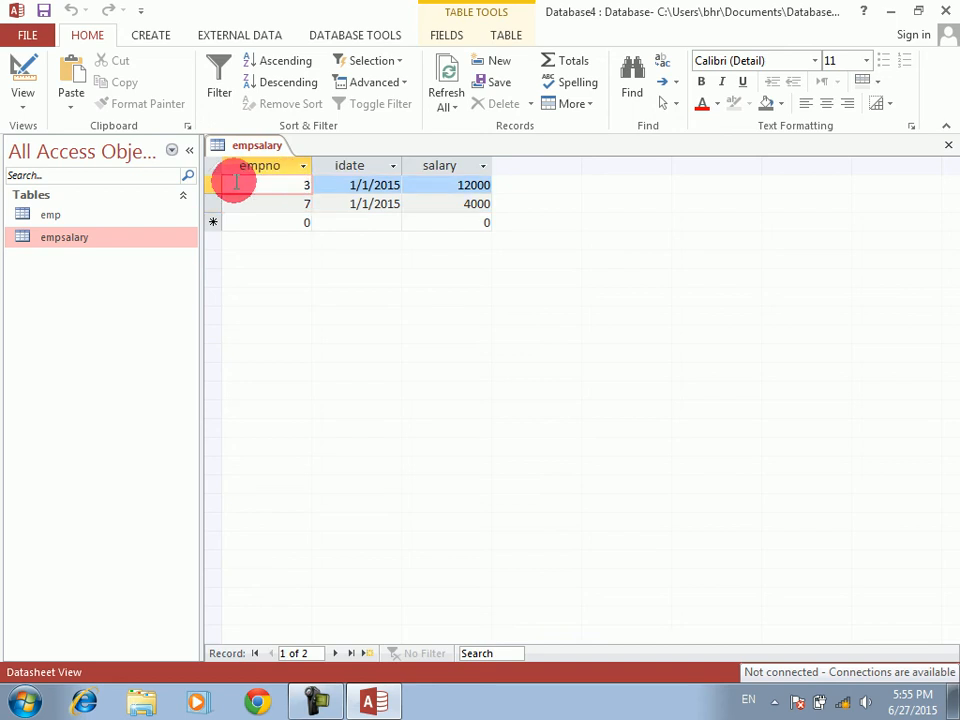
double_click(34, 213)
click(280, 222)
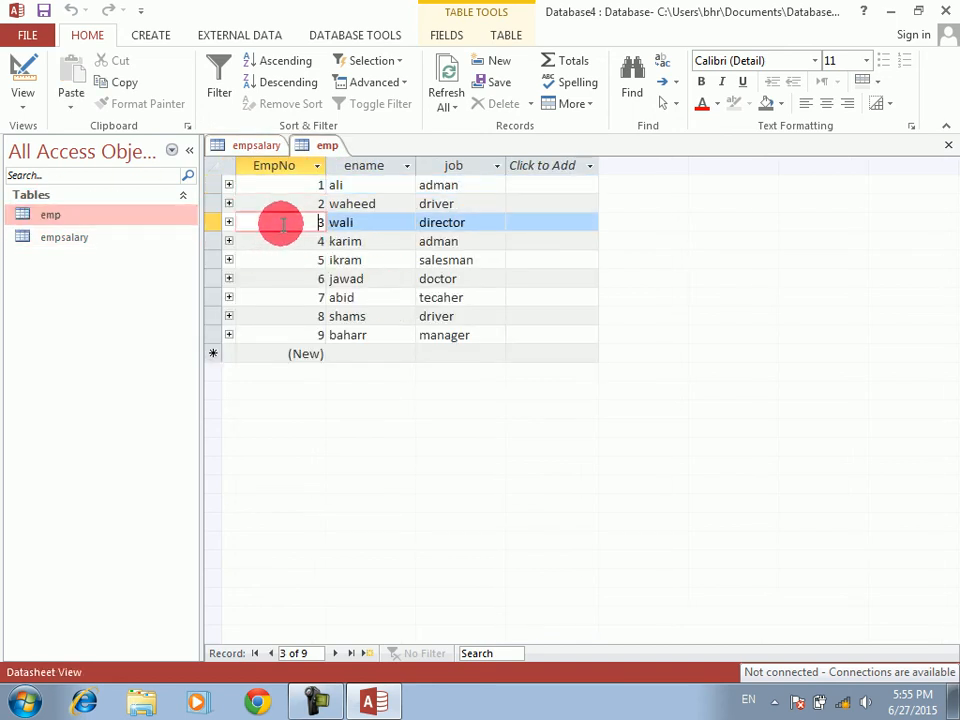
click(282, 298)
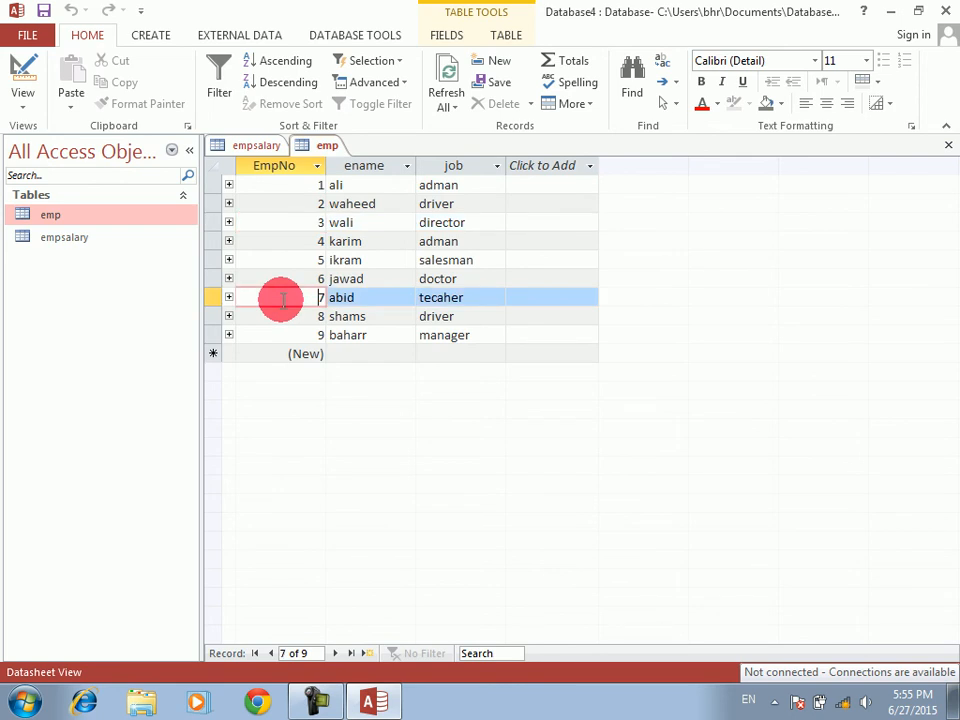
key(ctrl+w)
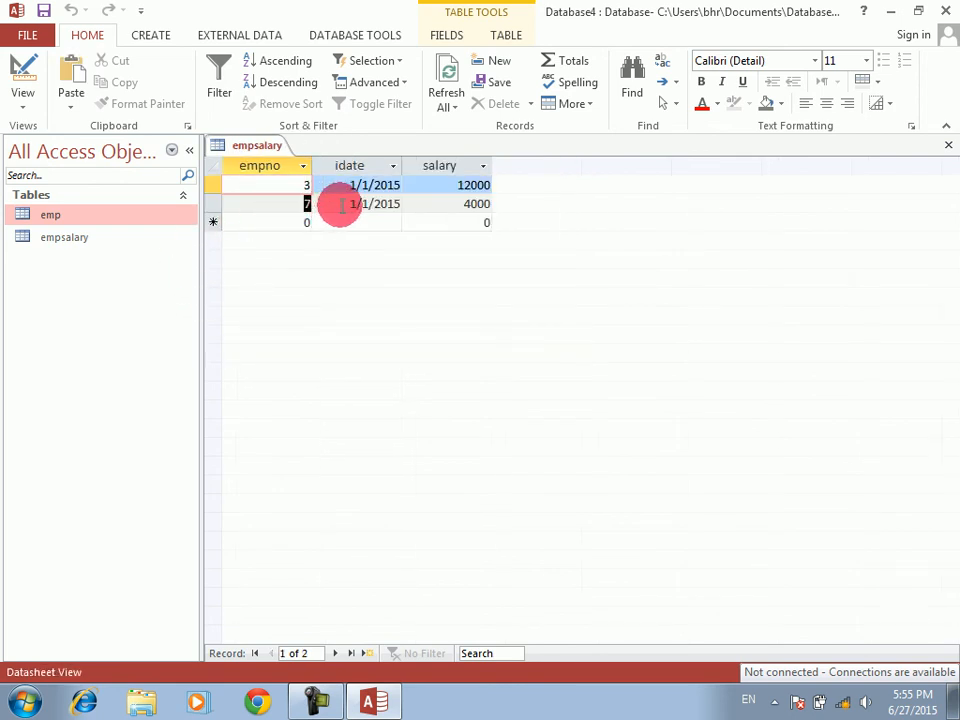
- Review the empsalary records against the full emp list once more, and close both tables
click(341, 205)
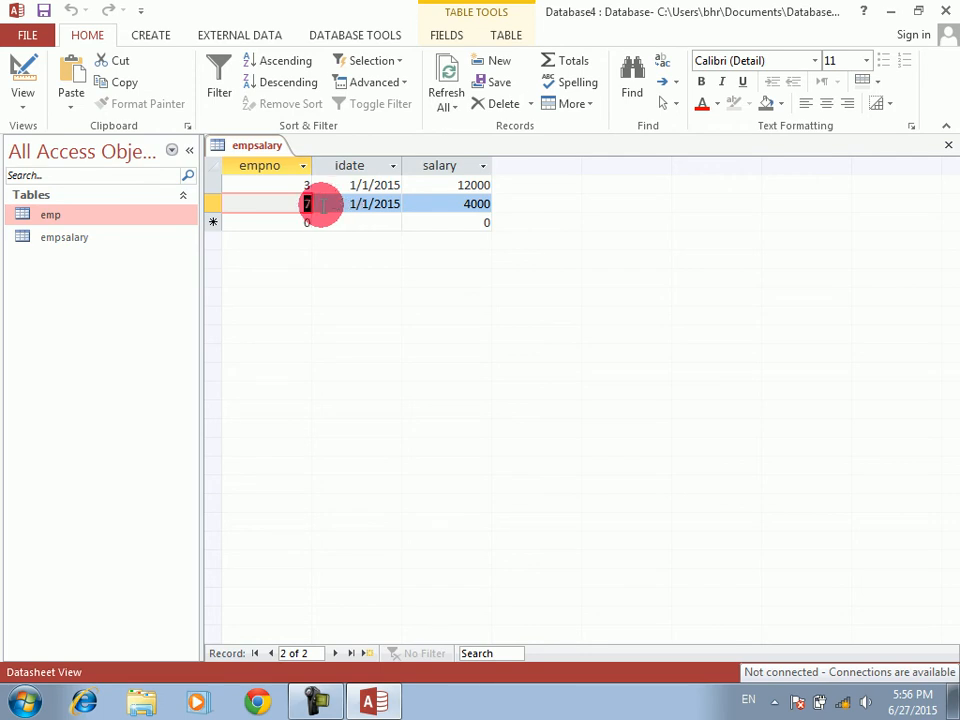
double_click(43, 216)
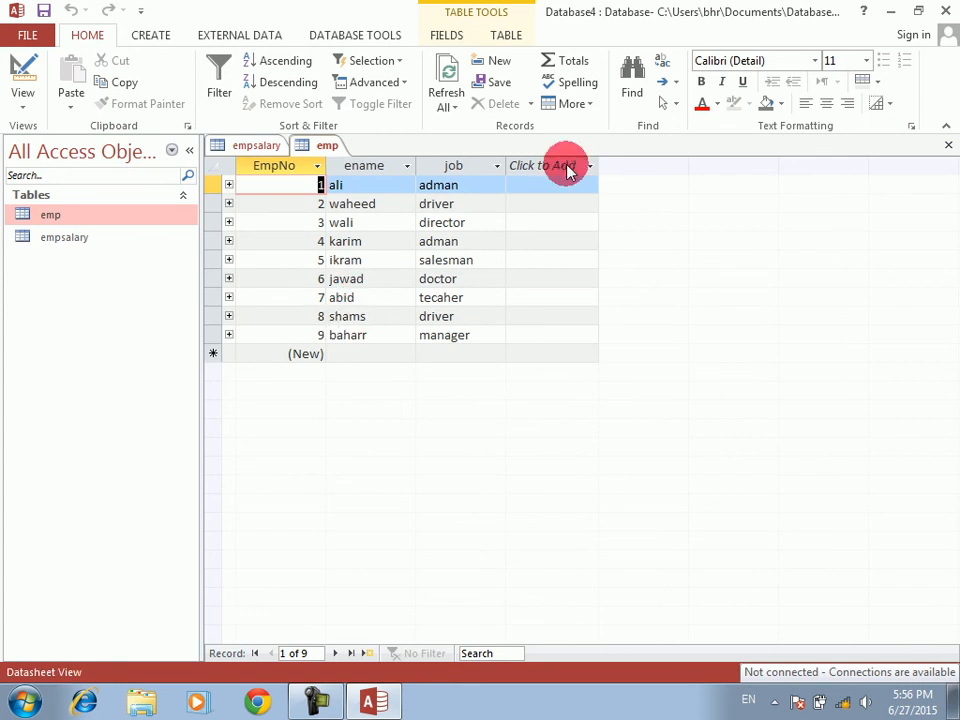
click(948, 145)
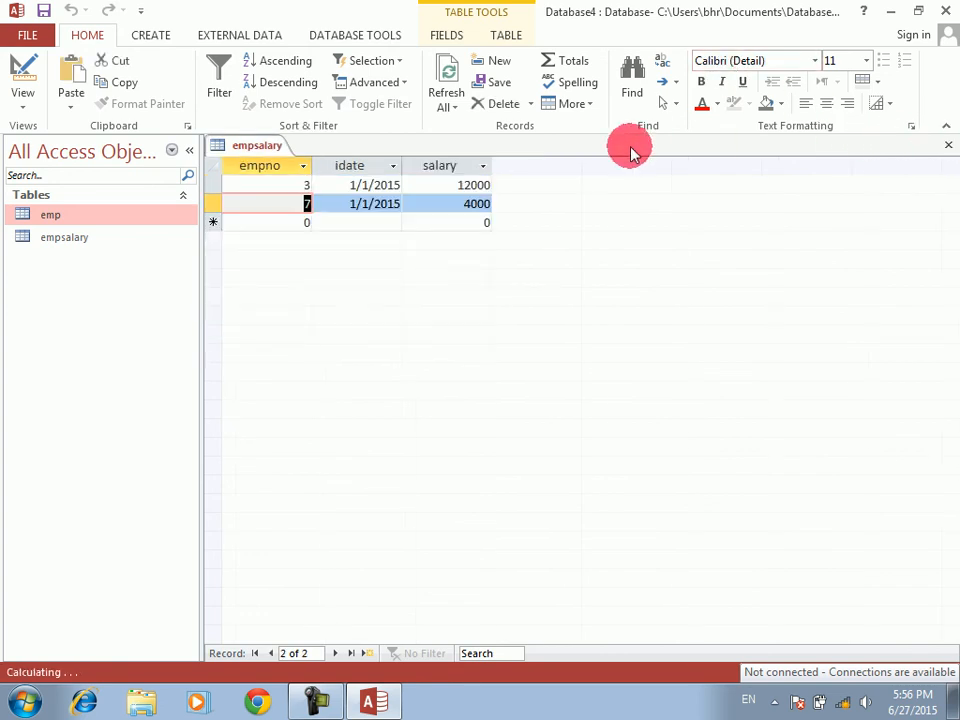
click(57, 241)
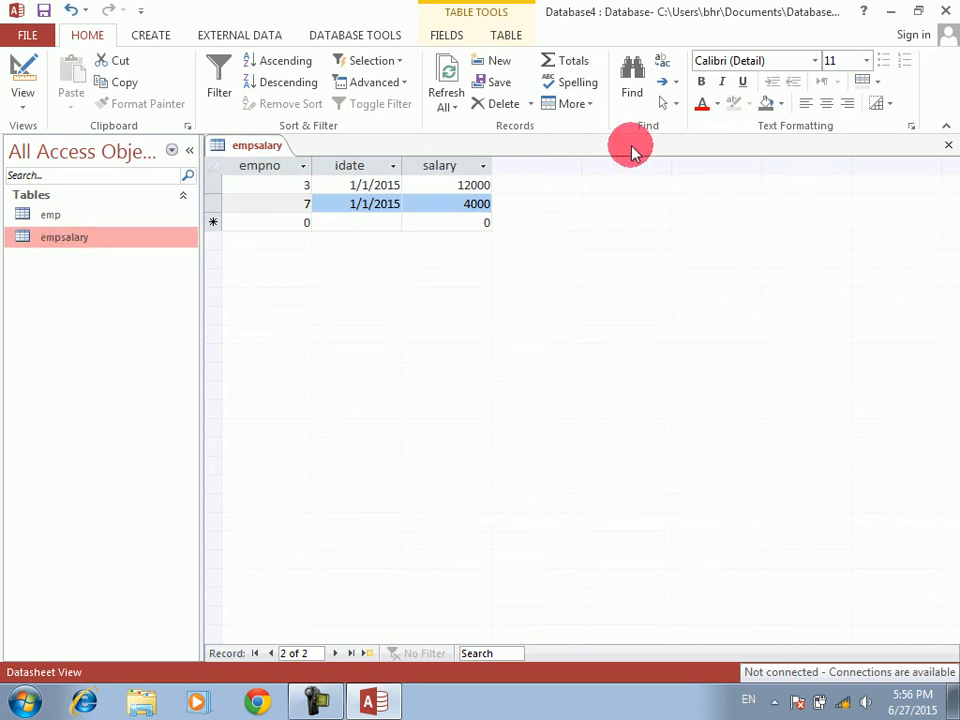
click(948, 145)
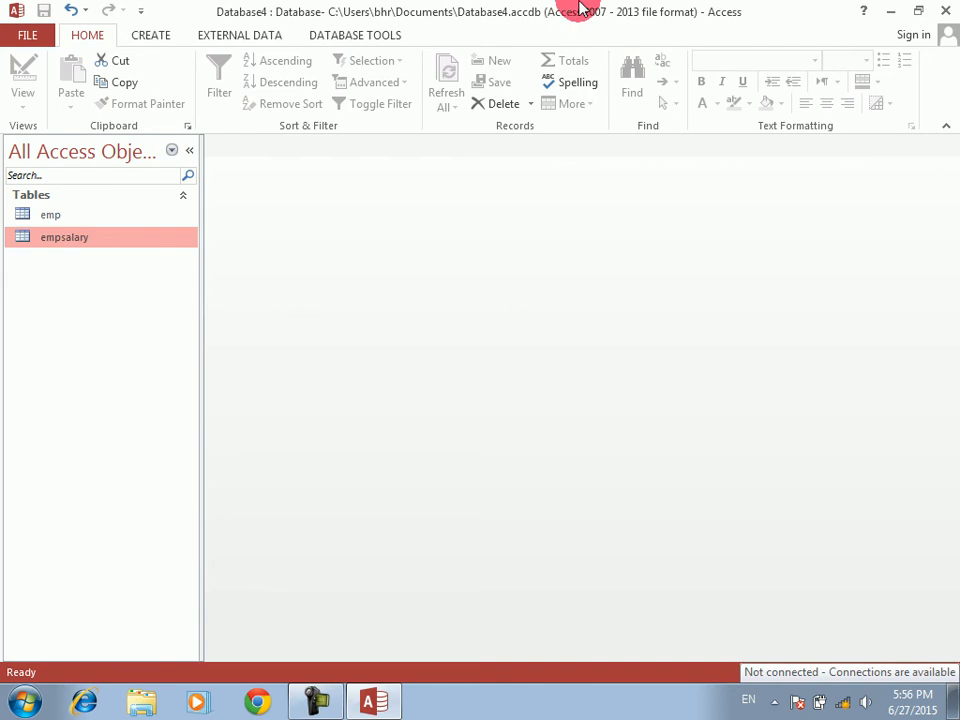
- Start a new query with the Find Unmatched Query Wizard
click(180, 33)
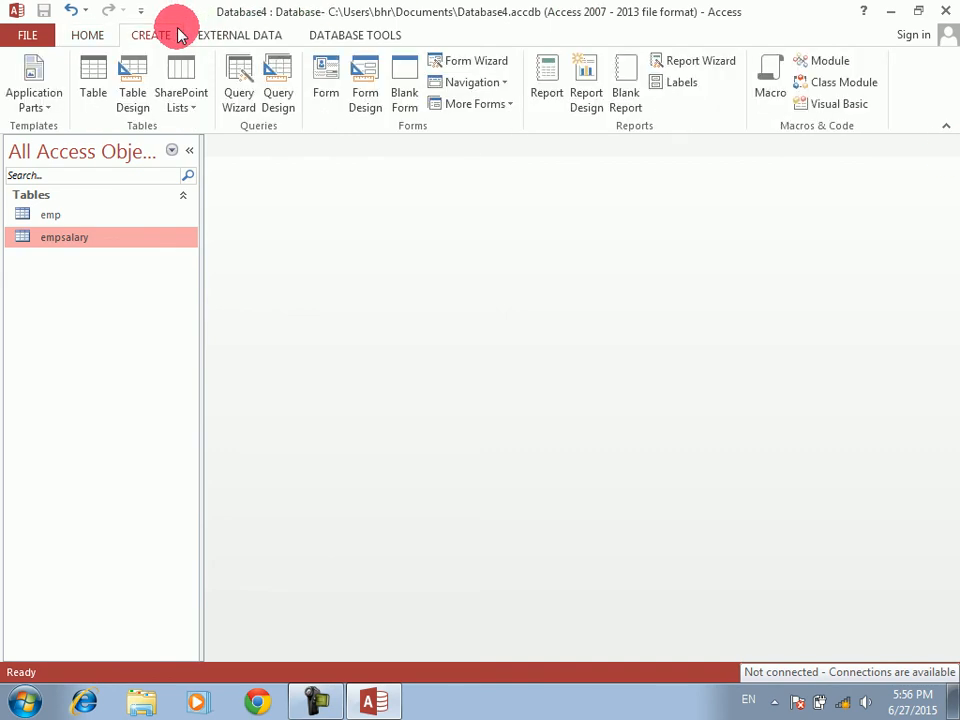
click(236, 86)
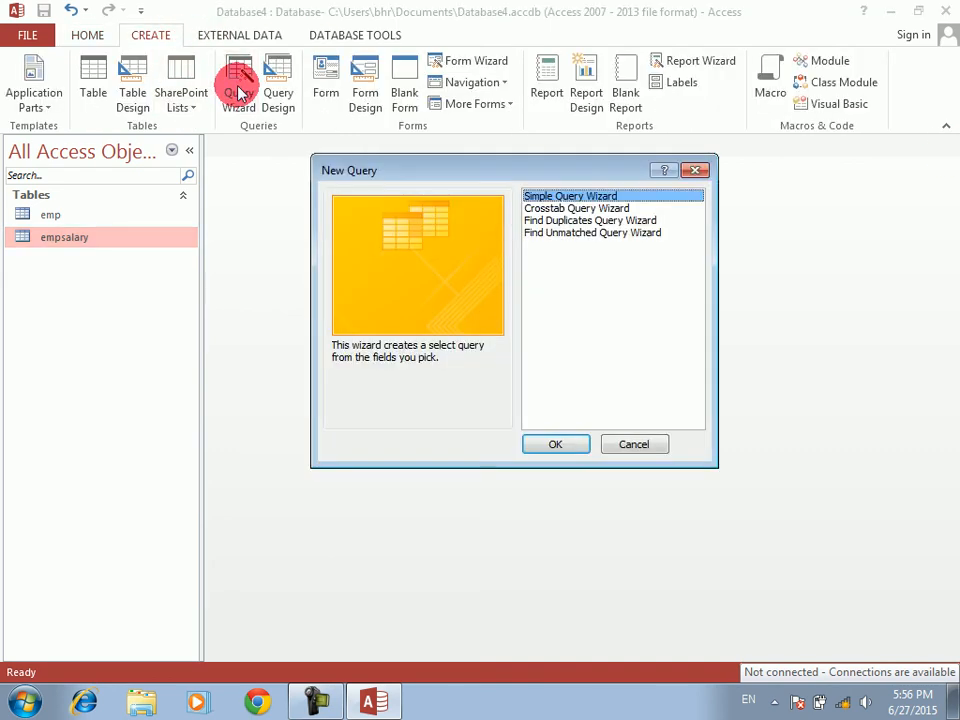
key(Down)
key(Down)
key(Down)
key(Return)
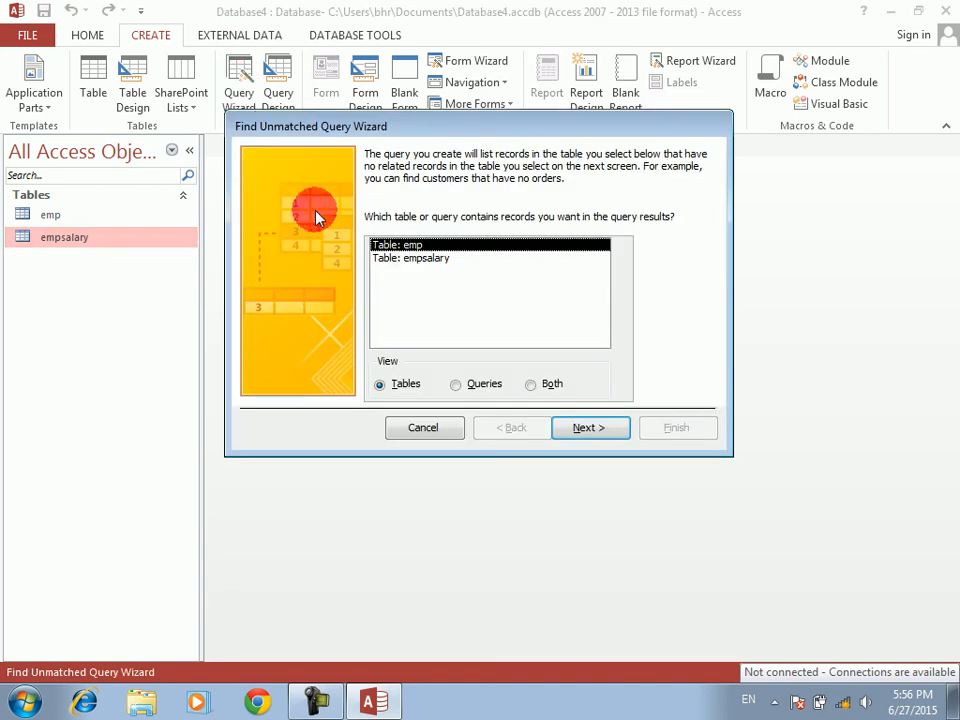
- Find emp records without related empsalary records, matching EmpNo to empno and including all emp fields in the results
click(588, 426)
click(590, 428)
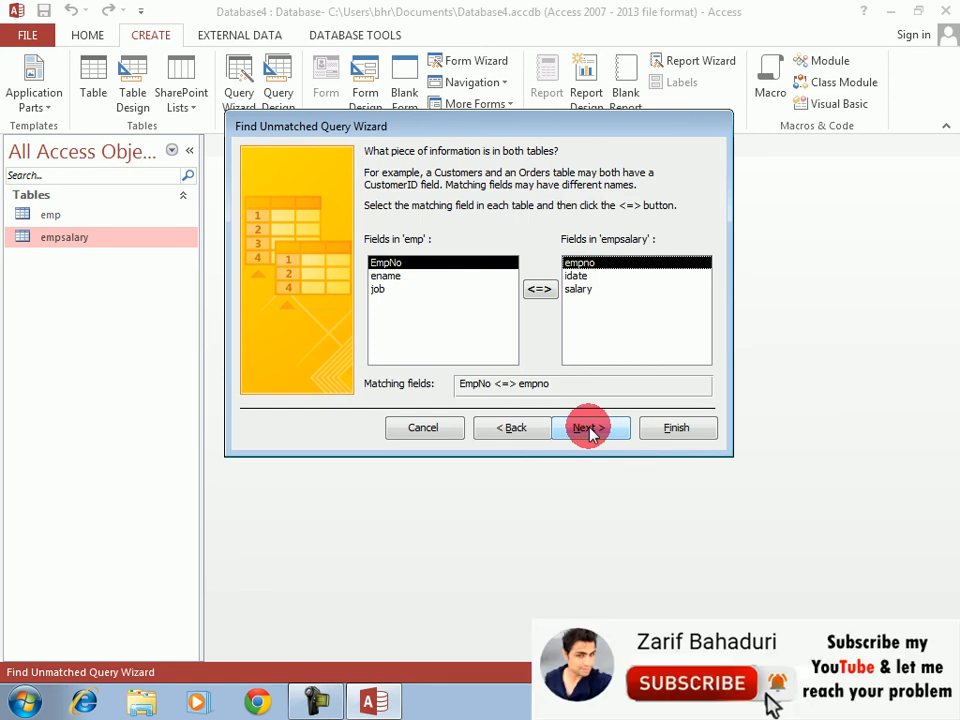
click(589, 429)
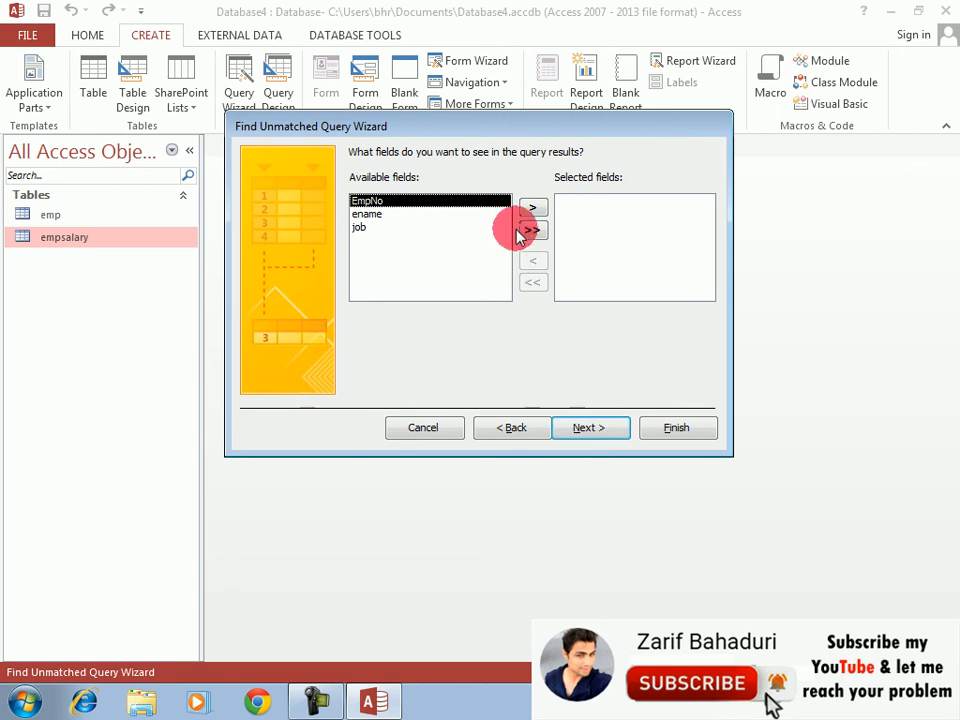
click(531, 222)
click(598, 428)
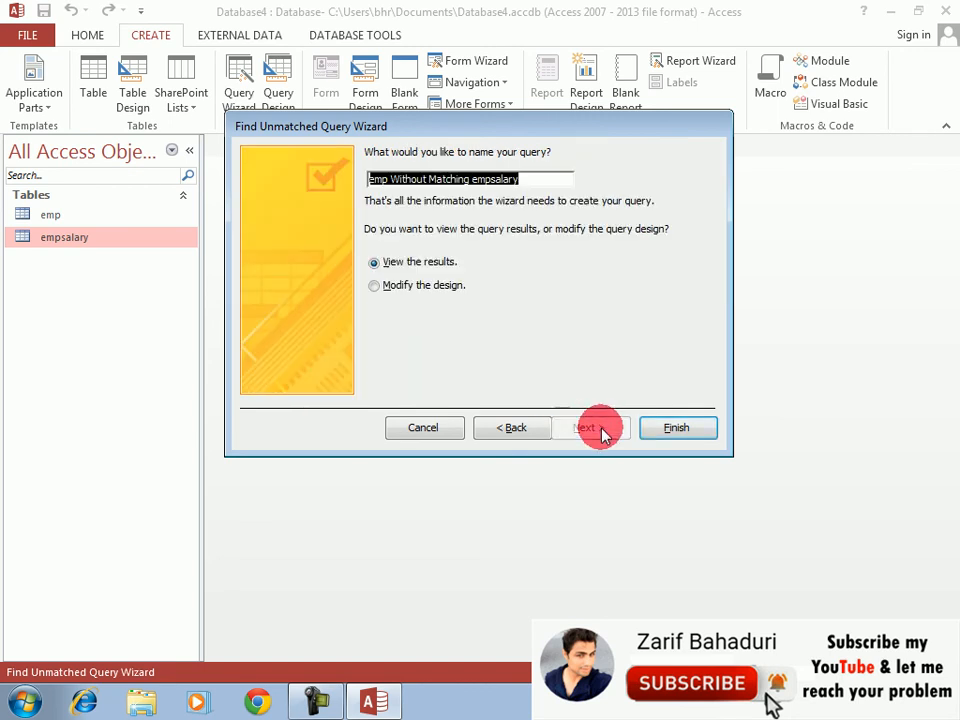